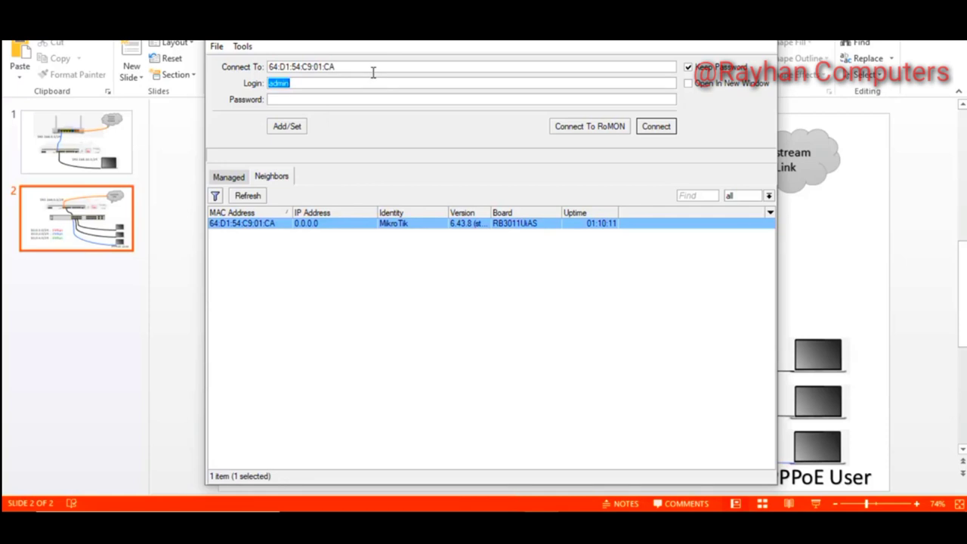
Log into router 64:D1:54:C9:01:CA as admin and close the leftover DHCP Server window
left_click(356, 98)
left_click(254, 225)
left_click(656, 127)
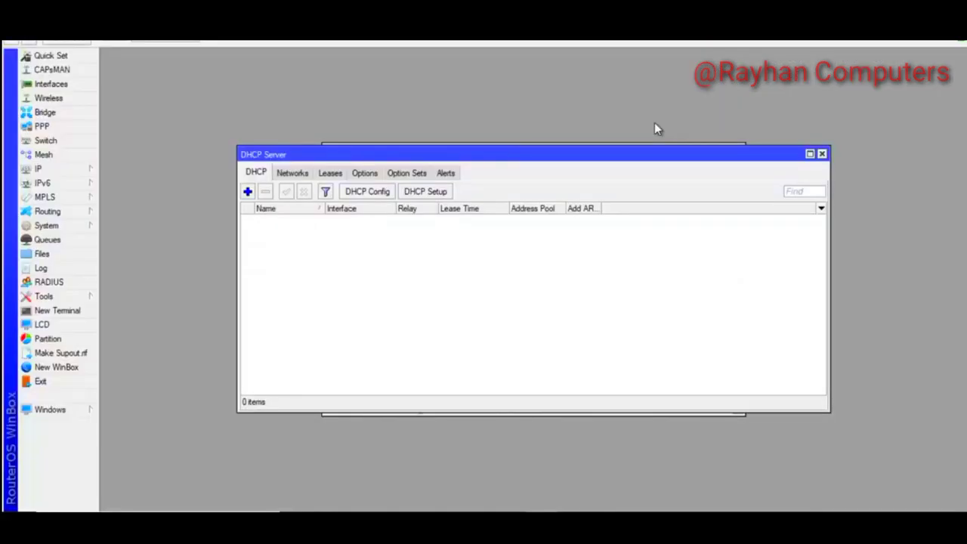
left_click(822, 153)
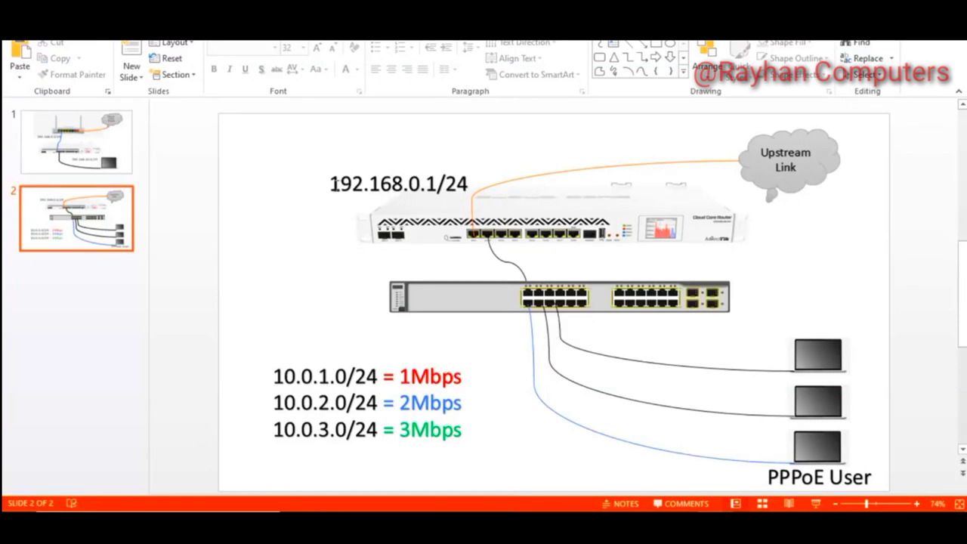
left_click_drag(332, 184, 469, 185)
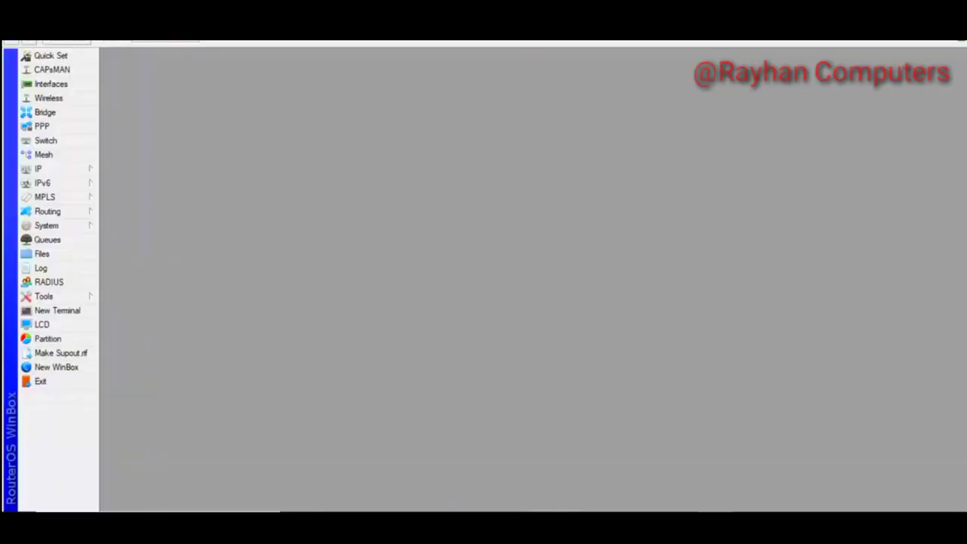
Add the address 192.168.0.100/24 on ether1 in IP > Addresses
left_click(75, 169)
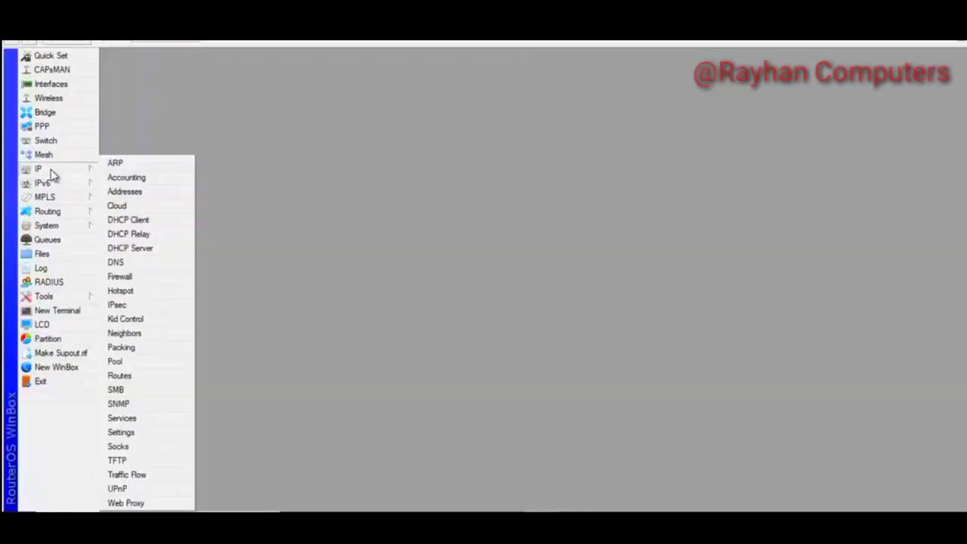
left_click(122, 194)
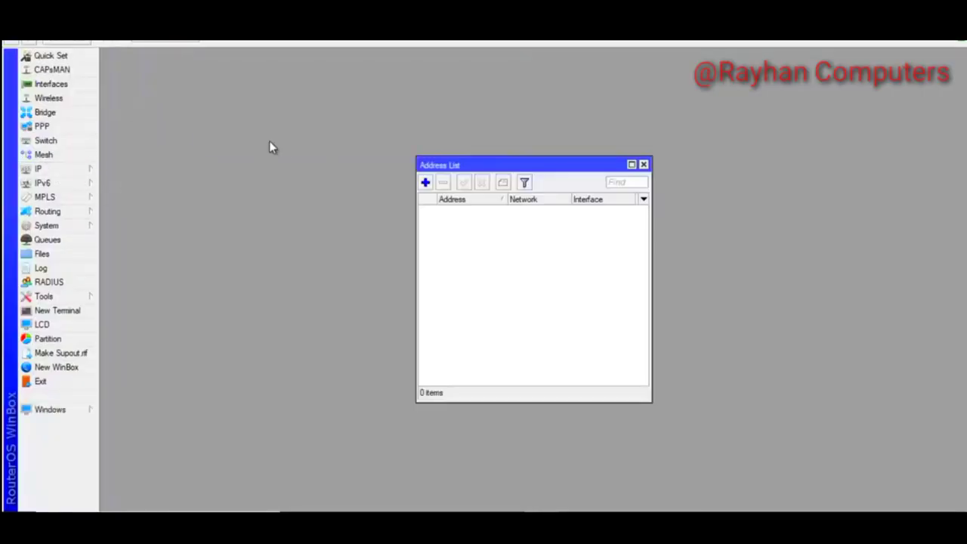
left_click(425, 183)
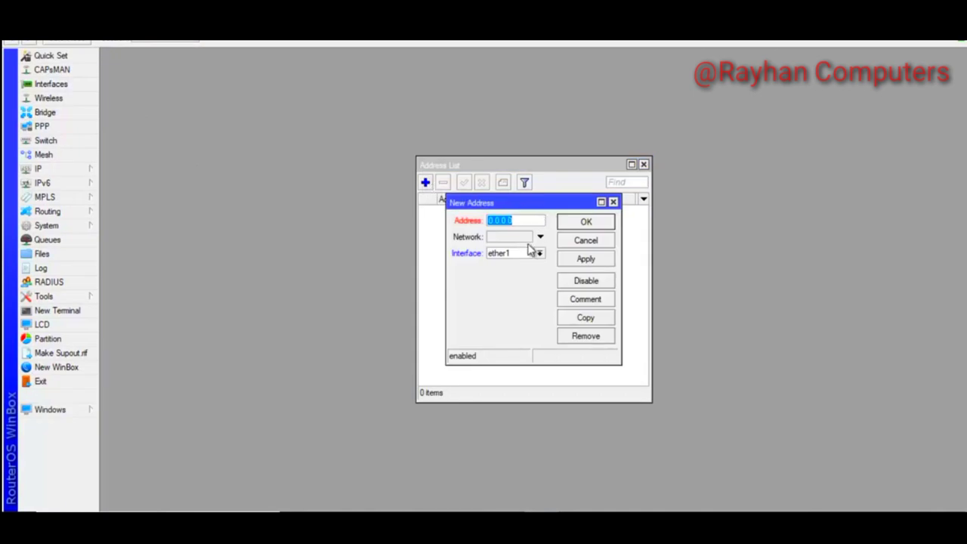
left_click(525, 220)
double_click(500, 220)
type("192.168.0")
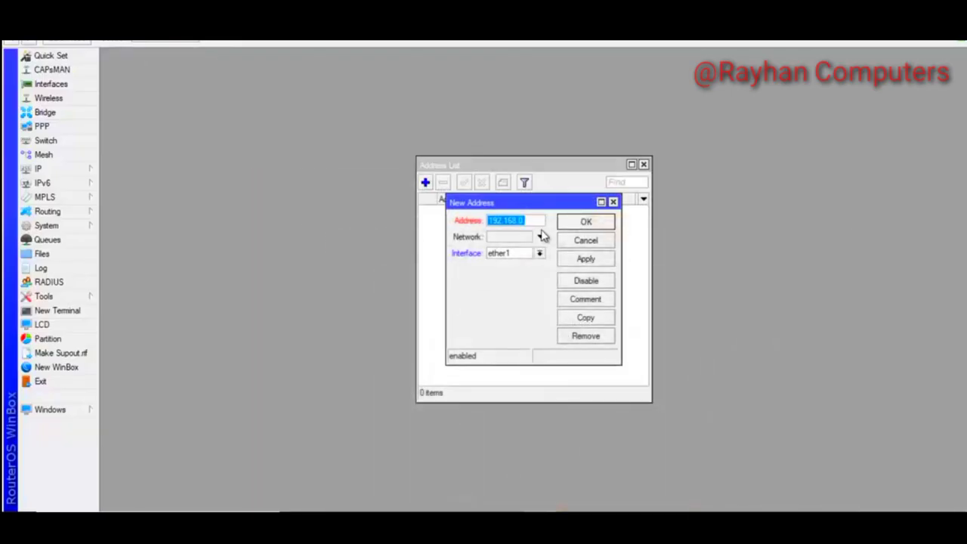
left_click(537, 221)
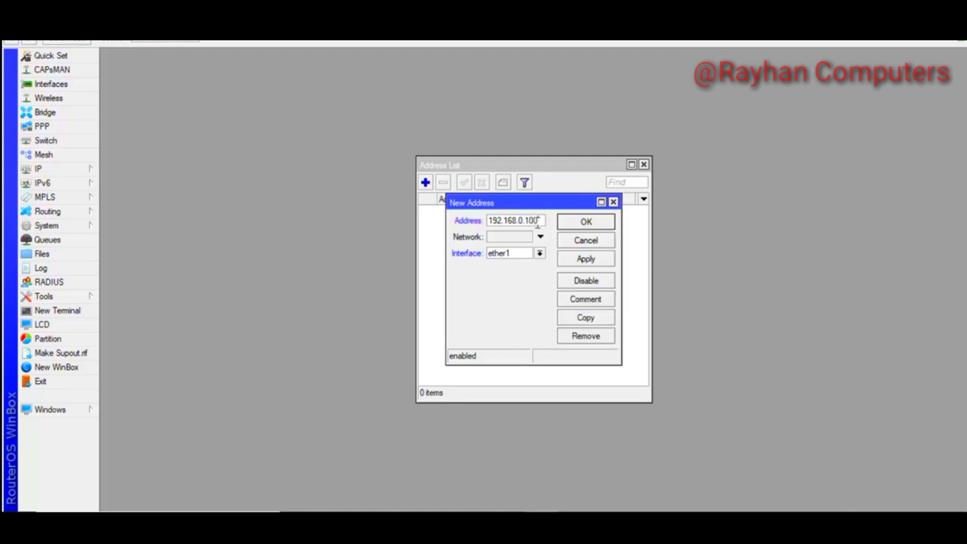
type("/24")
left_click(587, 262)
left_click(609, 224)
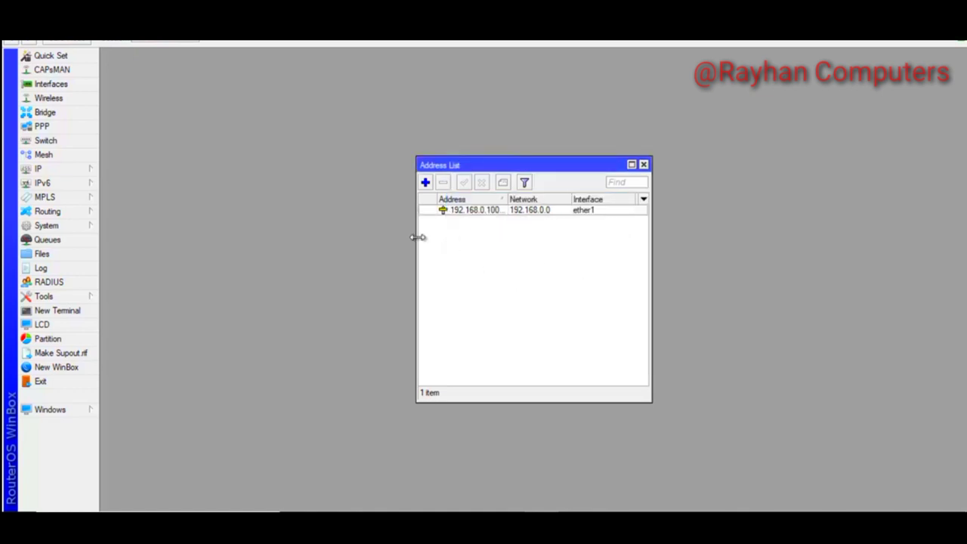
Widen the Address List window and its Address column to show full addresses
left_click_drag(418, 237, 287, 223)
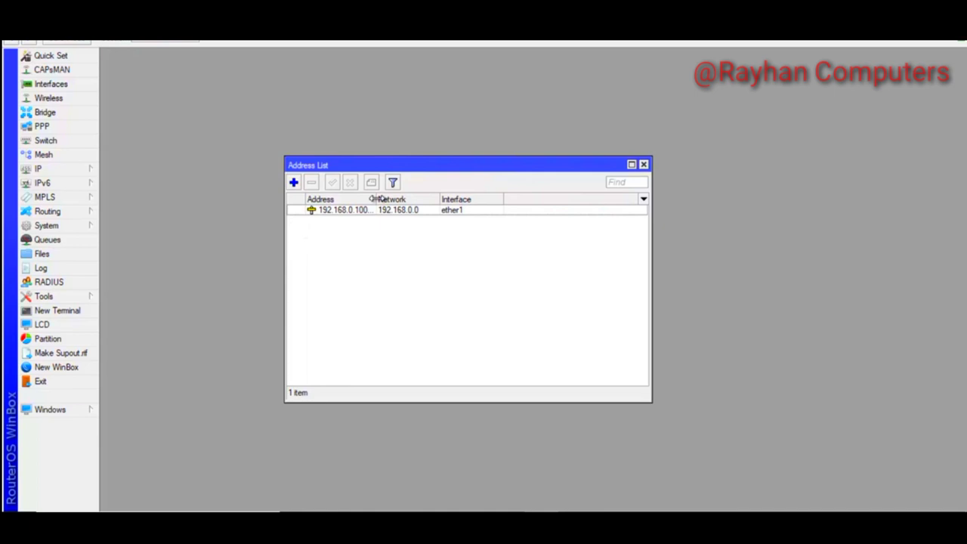
left_click_drag(374, 199, 406, 200)
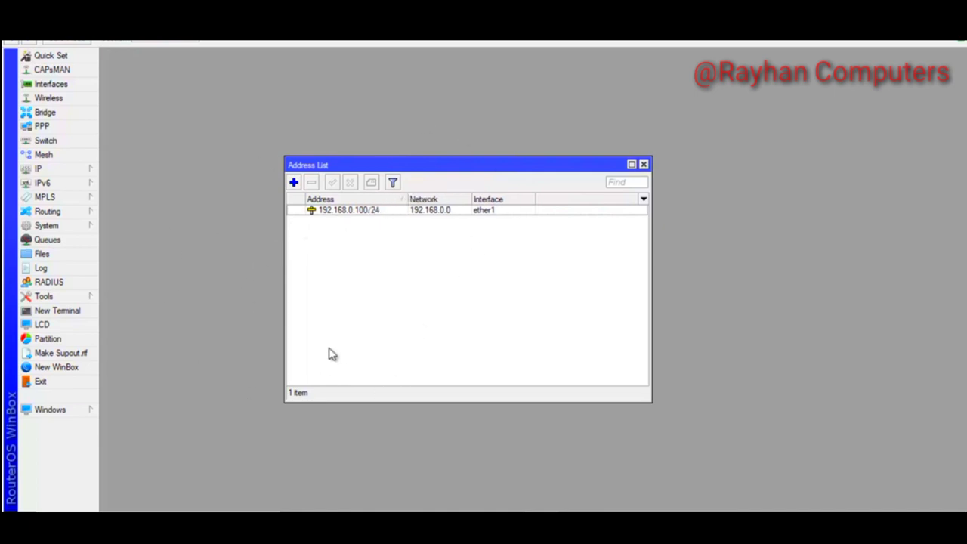
left_click(89, 172)
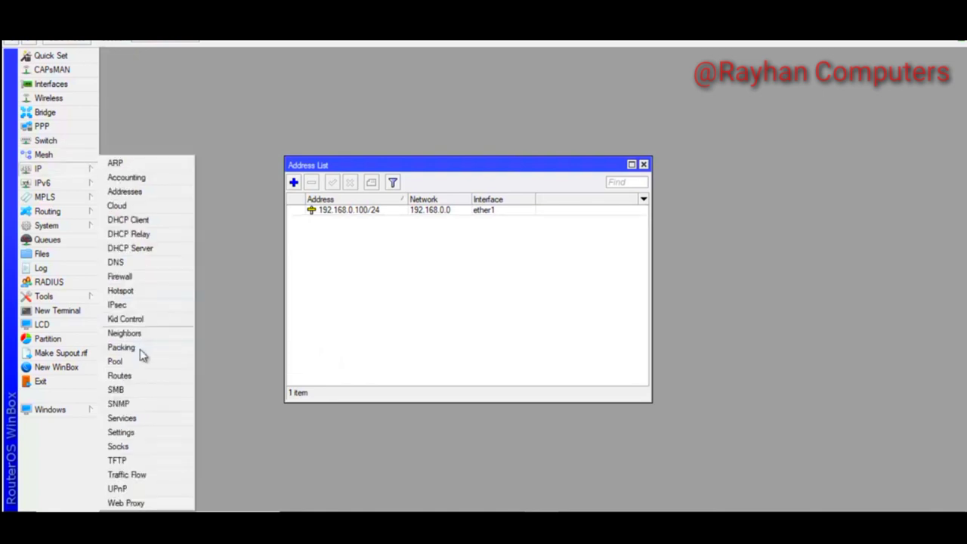
Add default route 0.0.0.0/0 via gateway 192.168.0.1, then switch to the PowerPoint diagram
left_click(124, 375)
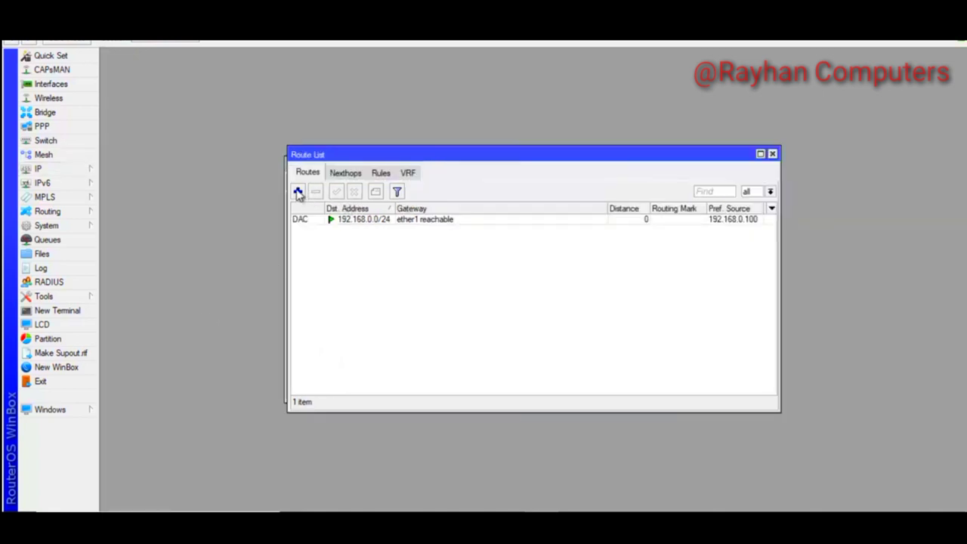
left_click(298, 191)
left_click(527, 205)
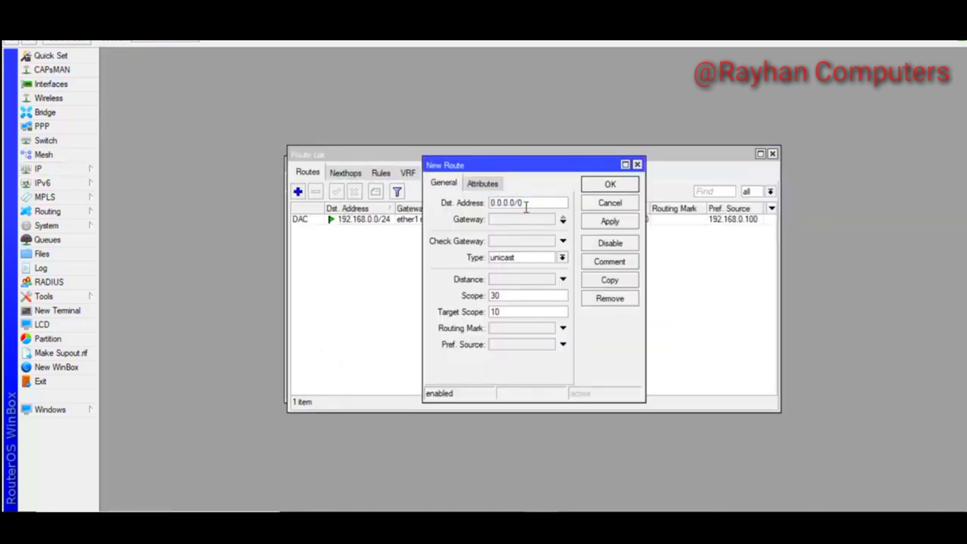
left_click(626, 164)
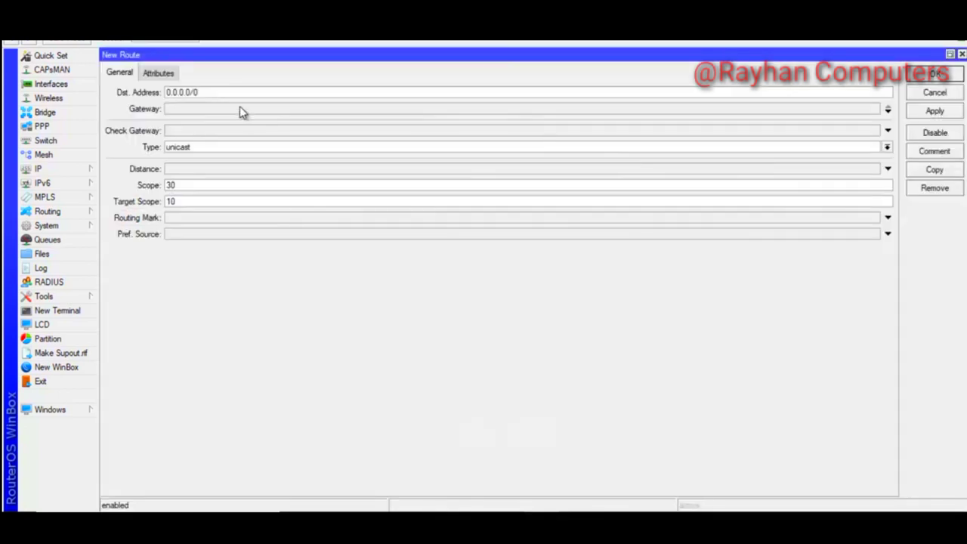
left_click(192, 111)
type("192.168.0.1")
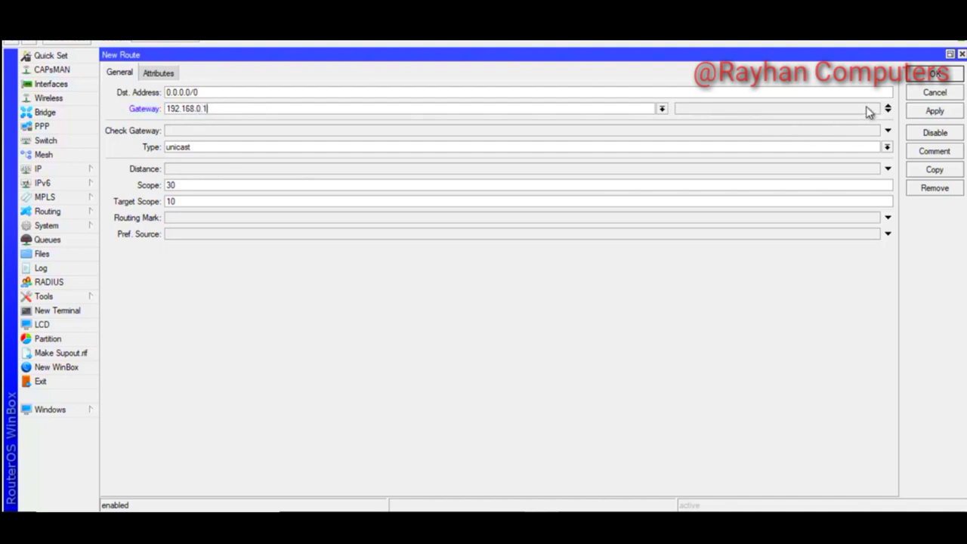
left_click(935, 110)
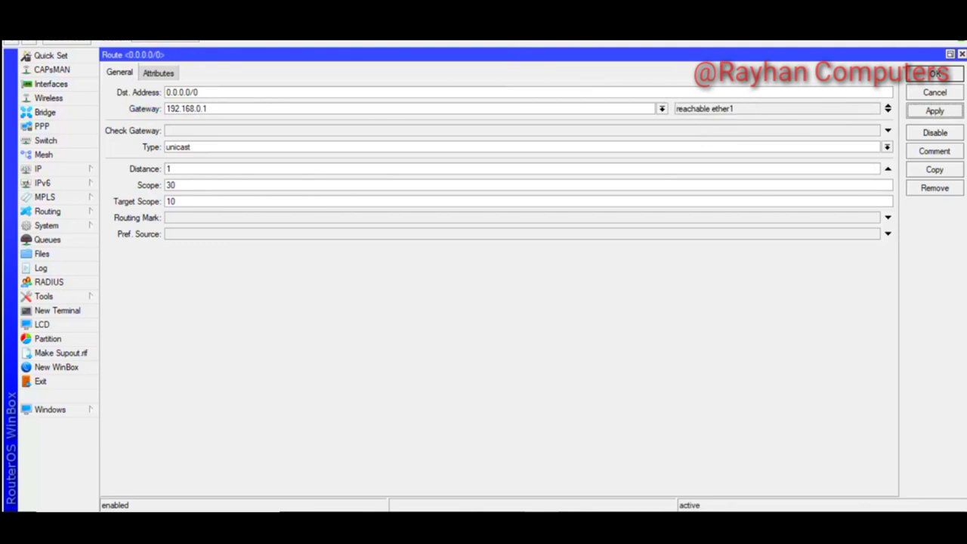
left_click(936, 74)
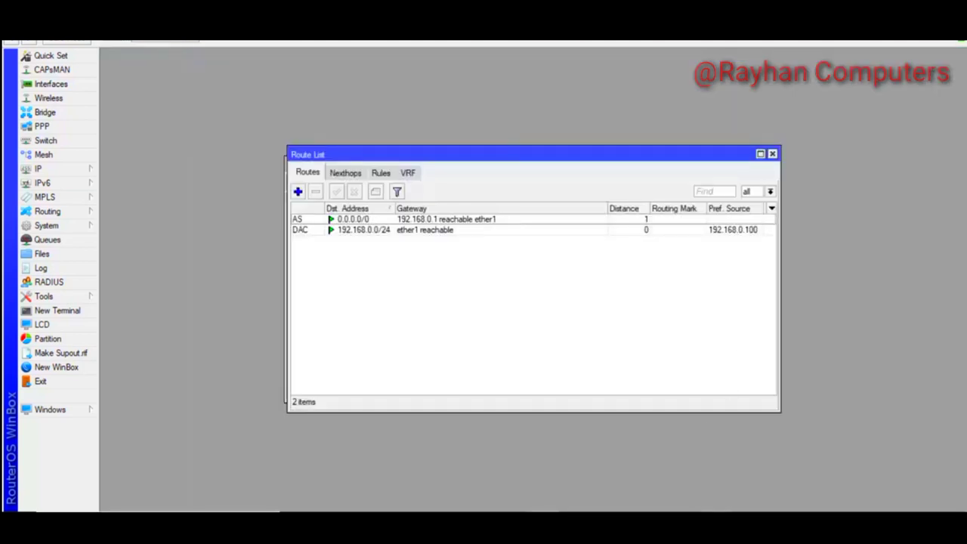
left_click(680, 435)
Close the Route List and run ping 8.8.8.8 from a new terminal
left_click(772, 154)
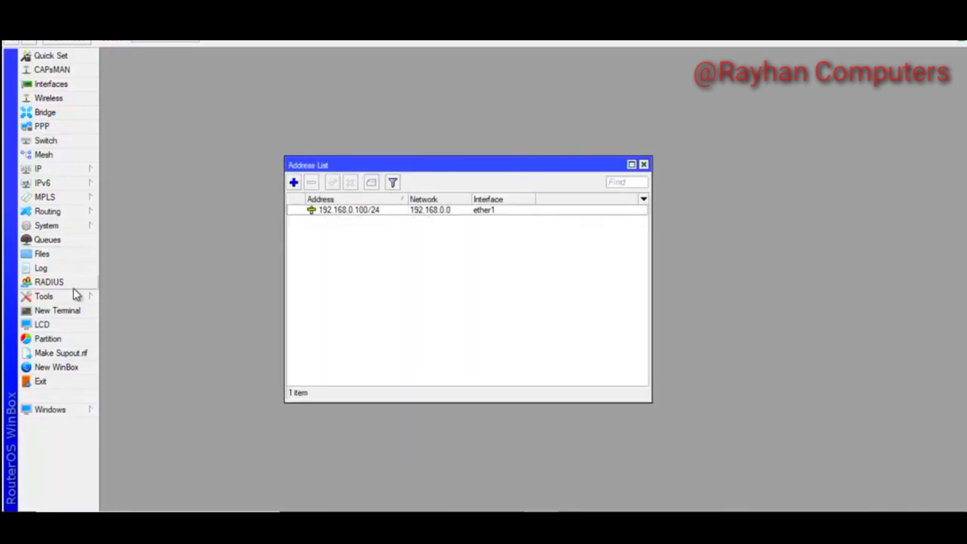
left_click(74, 314)
type("p")
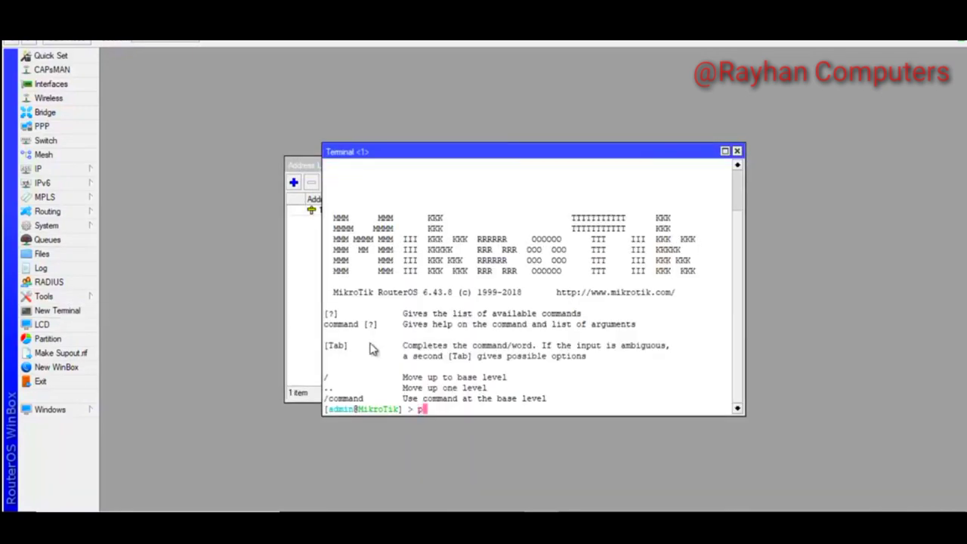
type("ing 8.8.8.8")
key("Return")
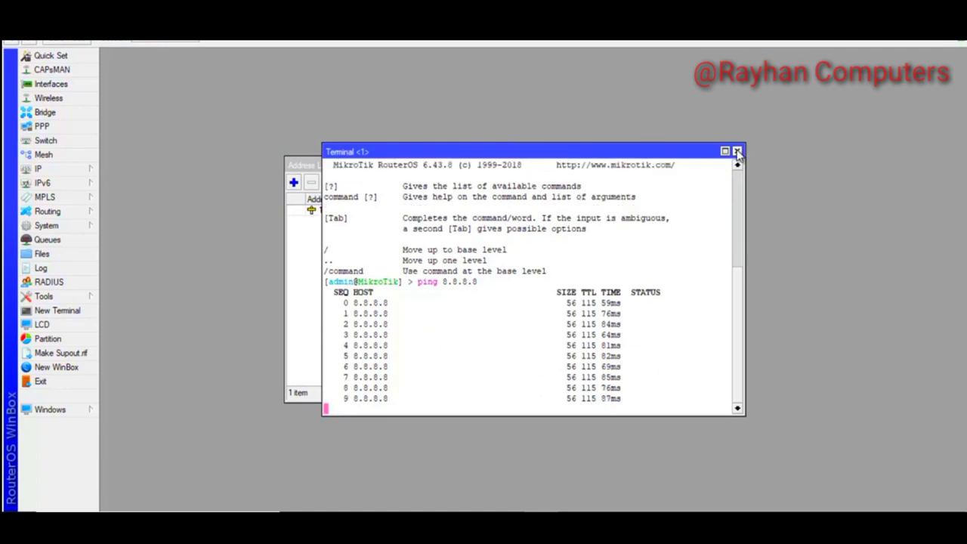
left_click(738, 151)
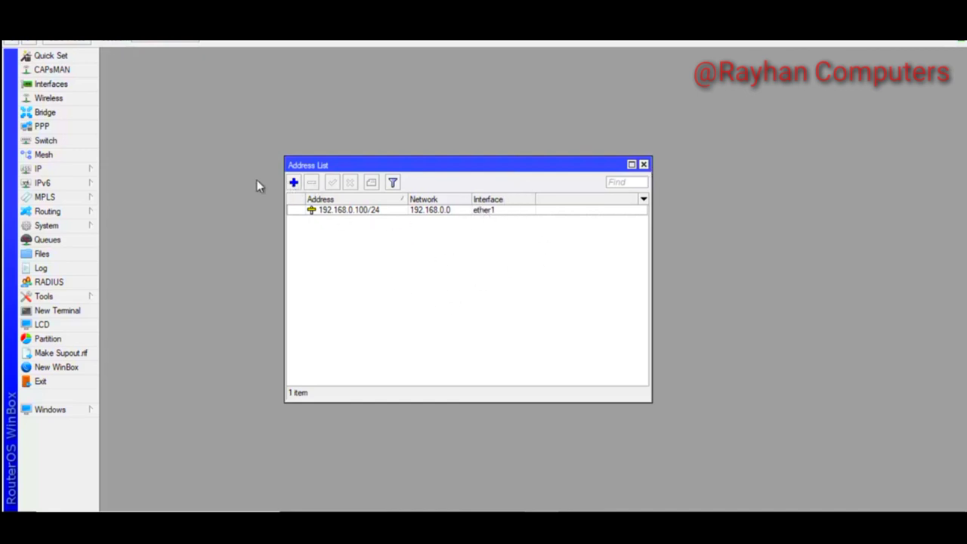
Add PPPoE service 'PPPOE Server-01' on ether2, one session per host, with pap disabled
left_click(52, 130)
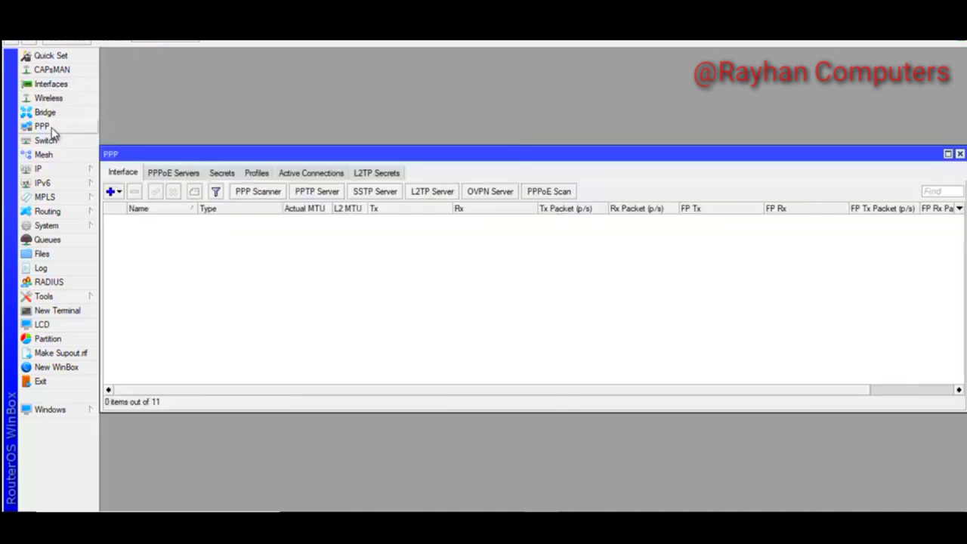
left_click(173, 176)
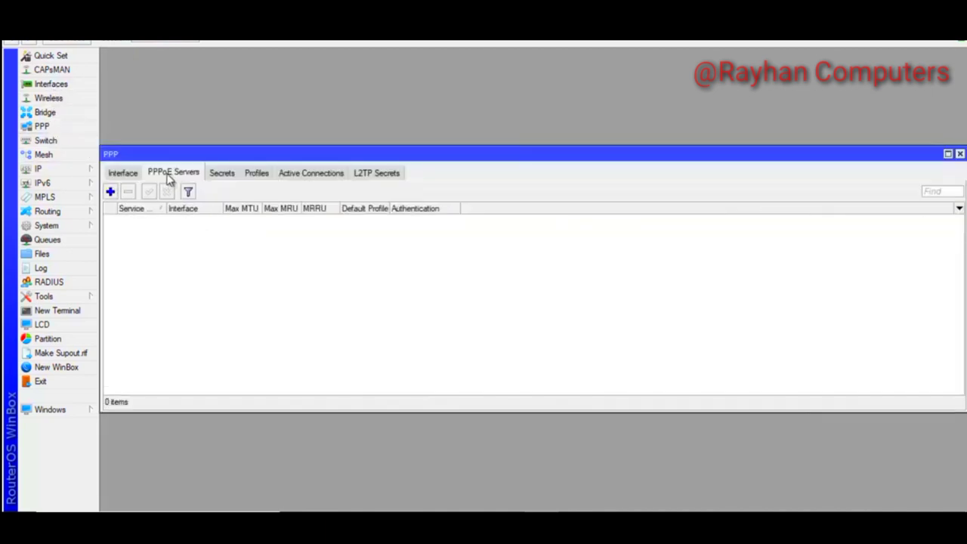
left_click(110, 191)
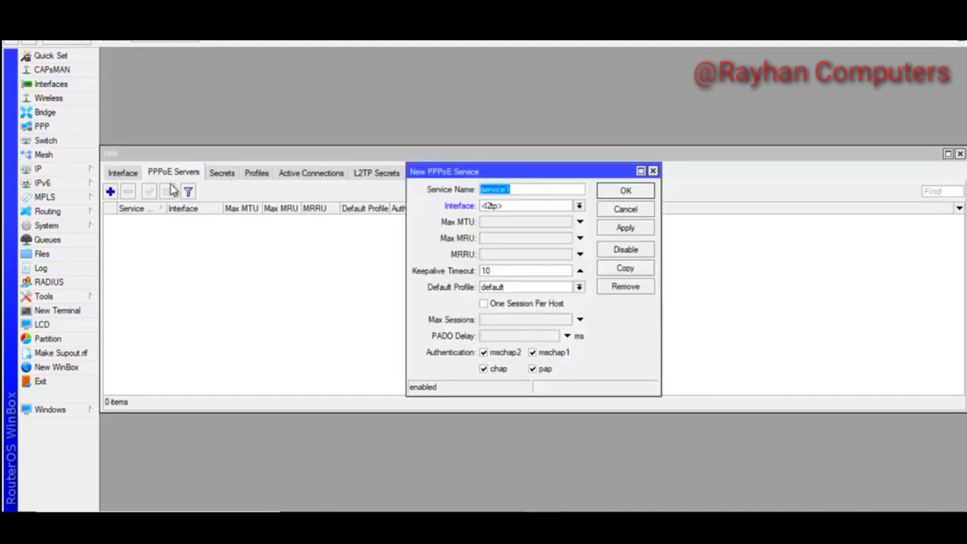
type("PPPO")
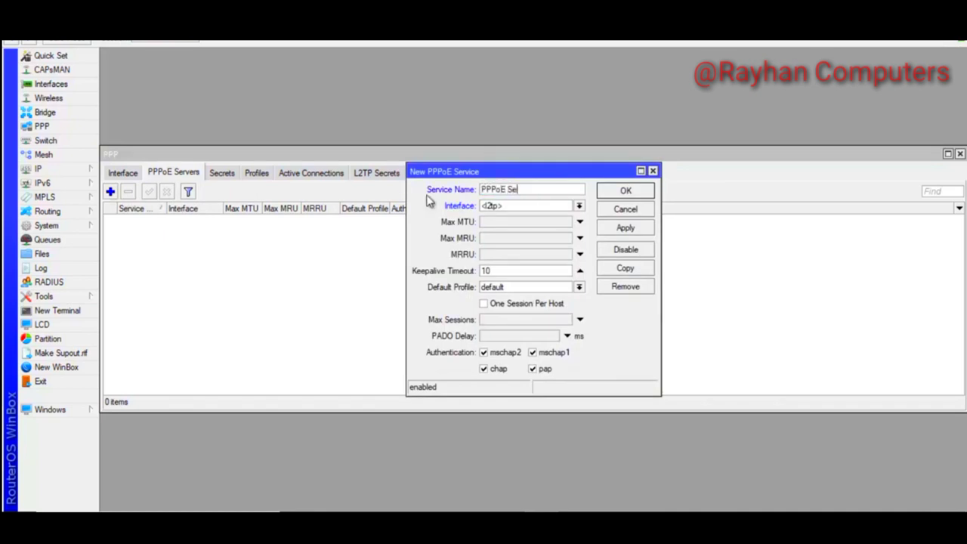
type("E Server-01")
left_click(579, 205)
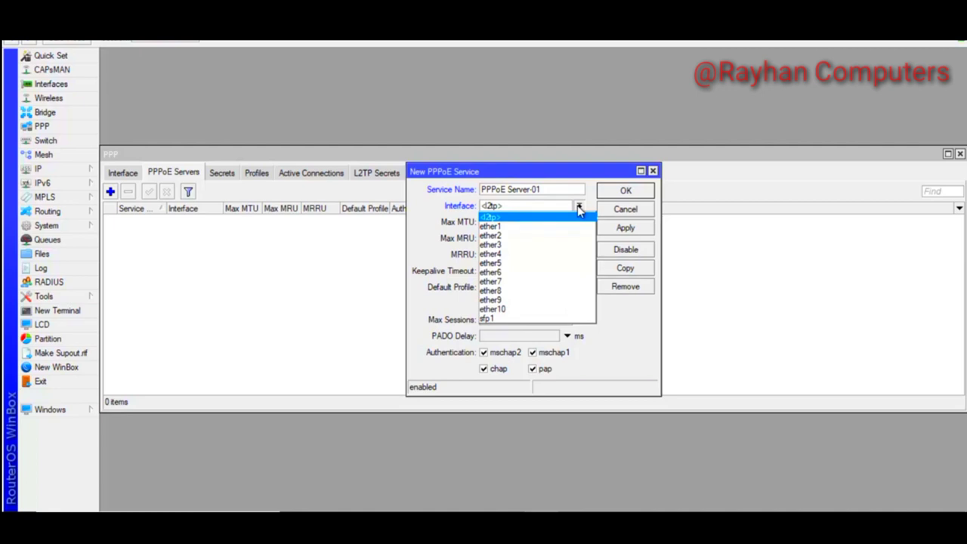
left_click(508, 241)
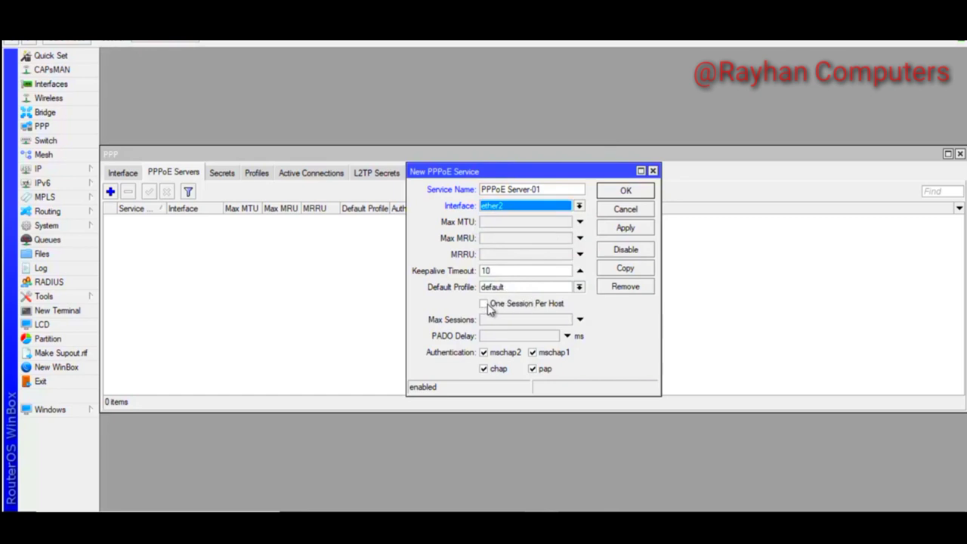
left_click(484, 305)
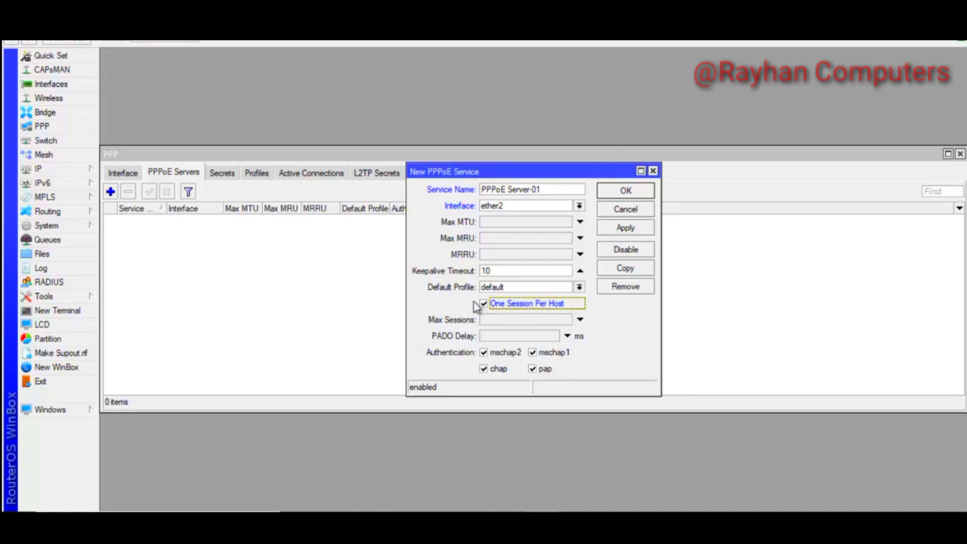
left_click(534, 369)
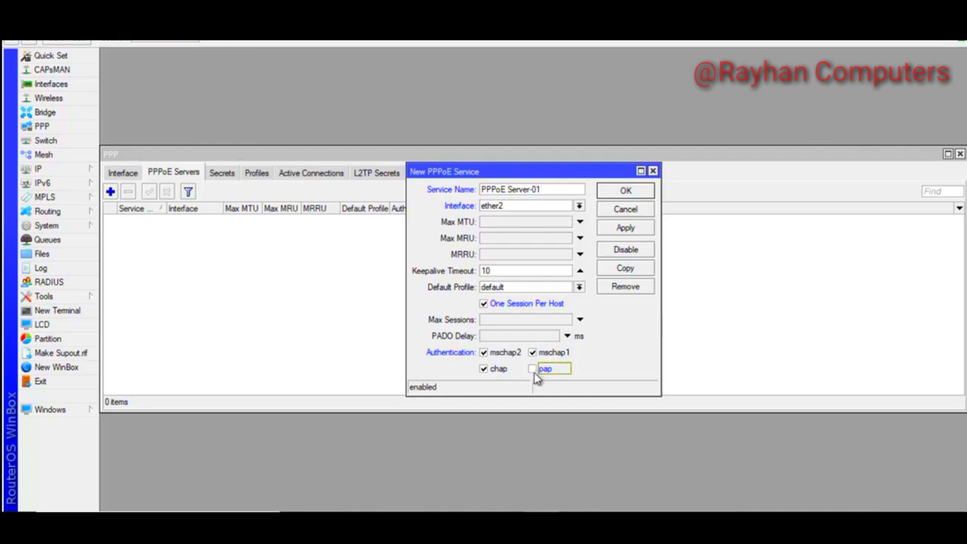
left_click(626, 228)
left_click(621, 190)
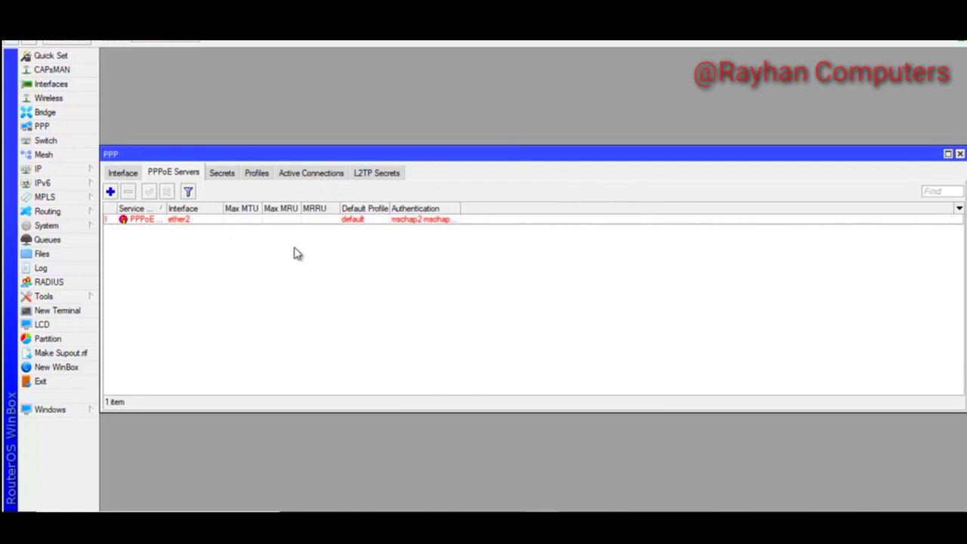
Set the PPPoE server's default profile to default-encryption and widen the Default Profile column
double_click(338, 221)
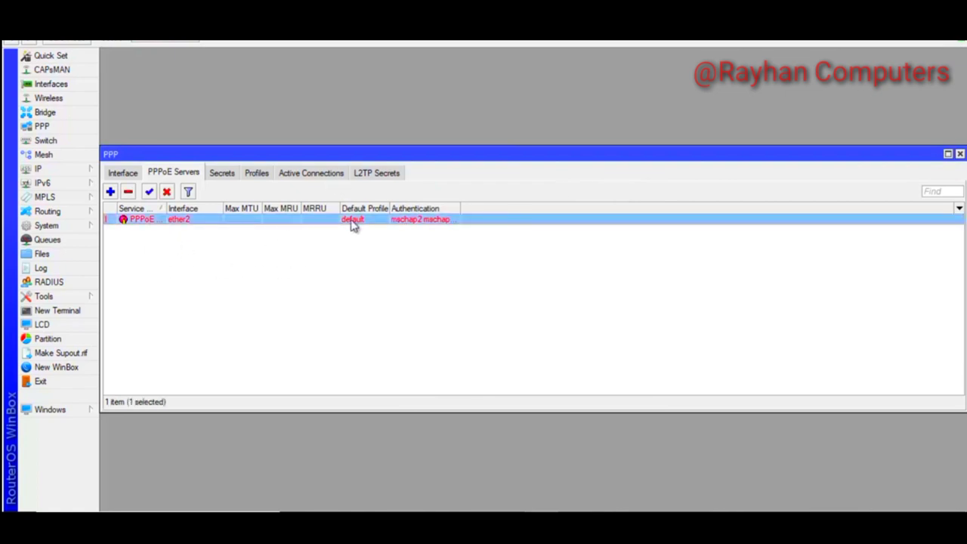
left_click(579, 288)
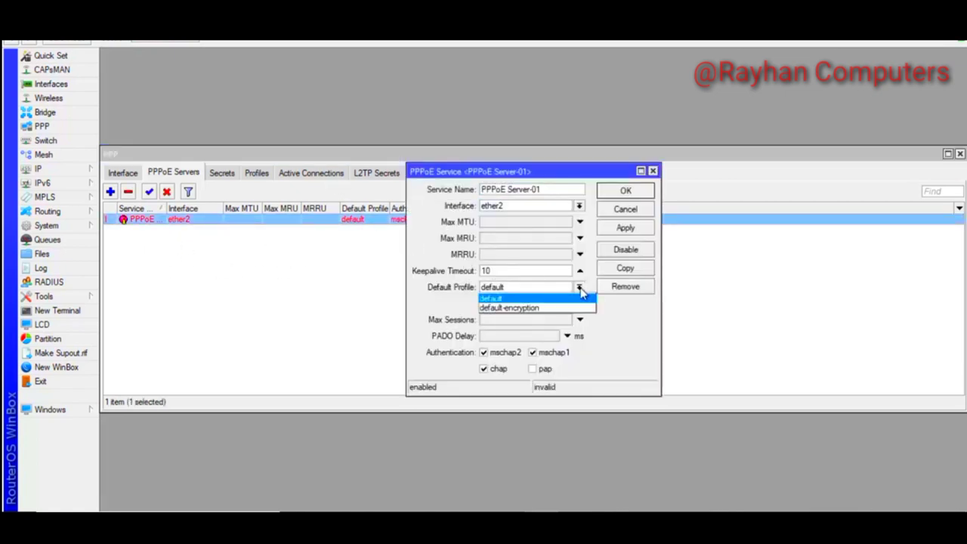
left_click(512, 313)
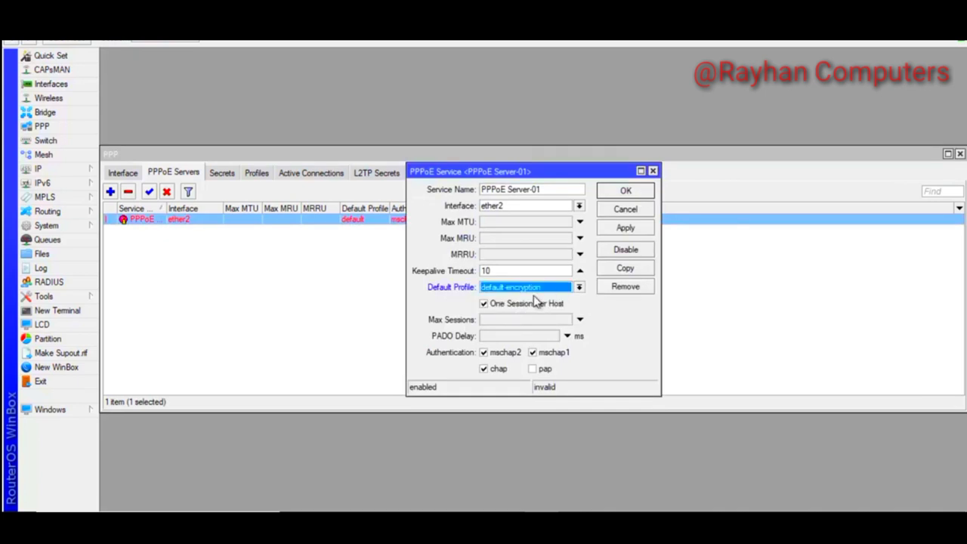
left_click(625, 229)
left_click(626, 190)
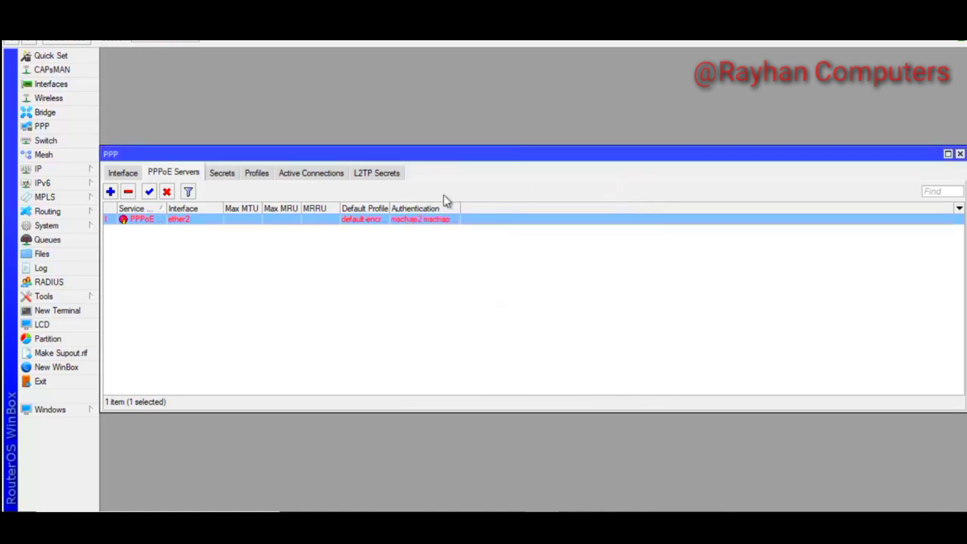
left_click_drag(390, 208, 416, 208)
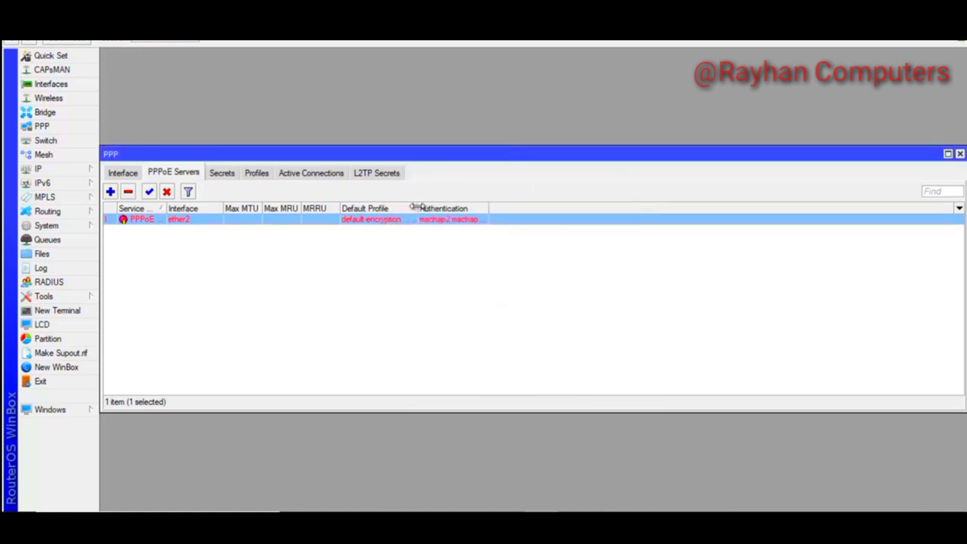
left_click(258, 177)
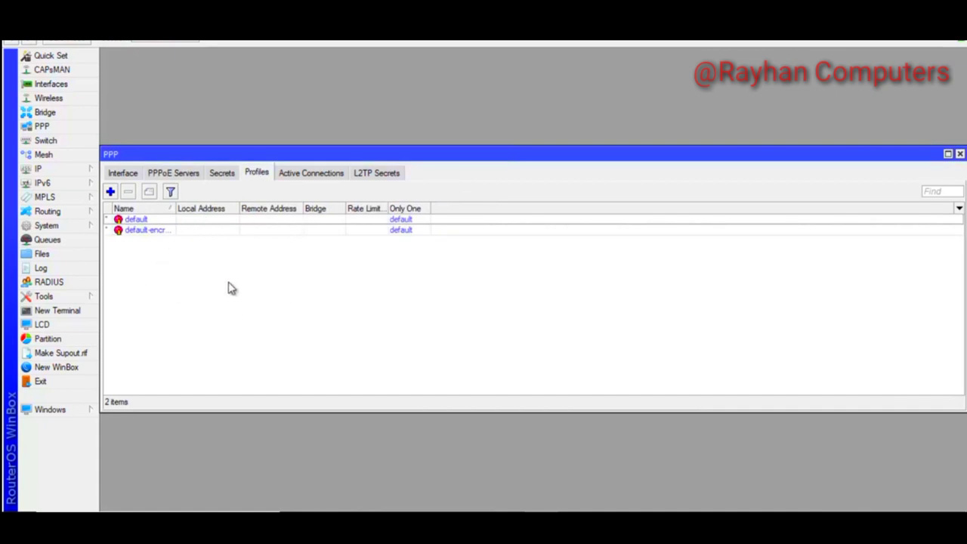
left_click(186, 175)
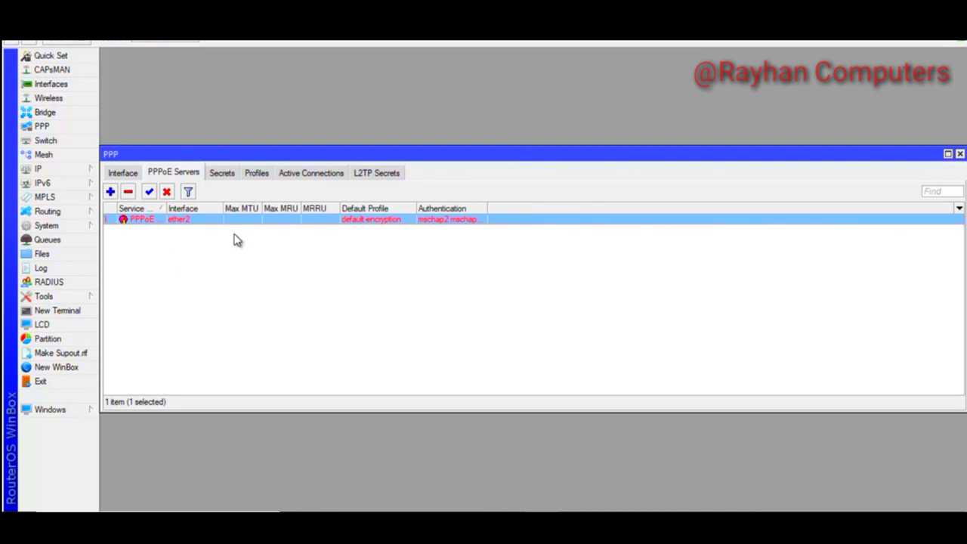
Begin PPP profile 1Mb with local address 10.0.1.1 and check the remote address pool choices
left_click(256, 174)
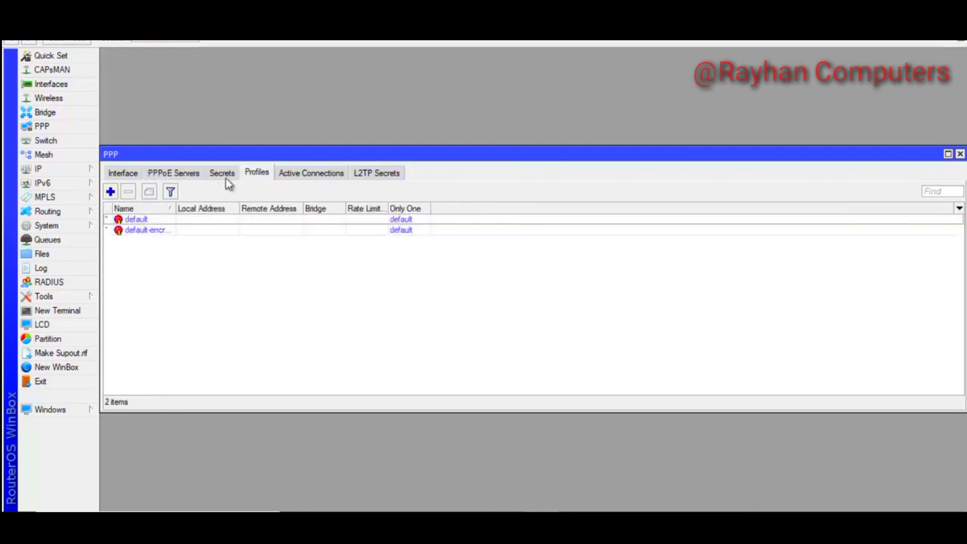
left_click(111, 192)
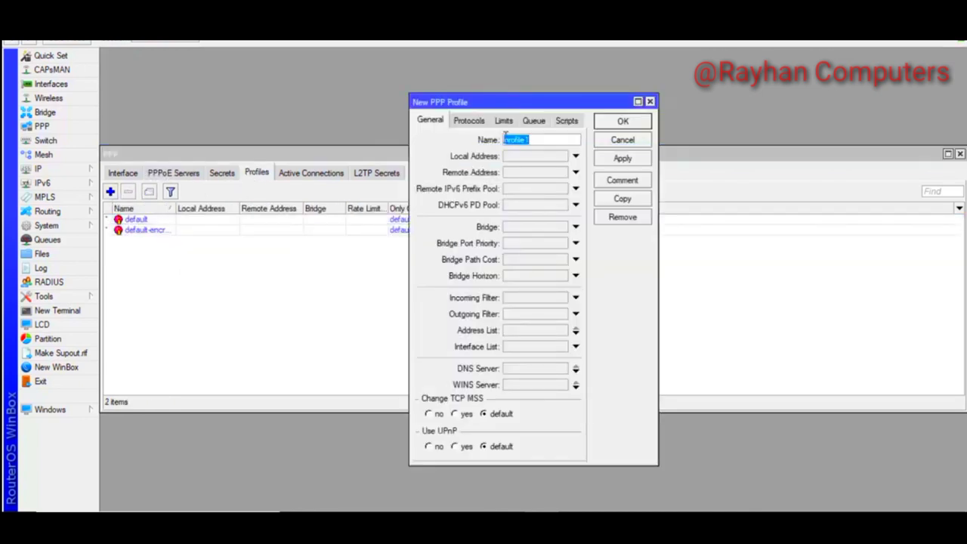
type("1Mb")
left_click_drag(520, 140, 504, 144)
left_click(514, 156)
type("10.0.1.1")
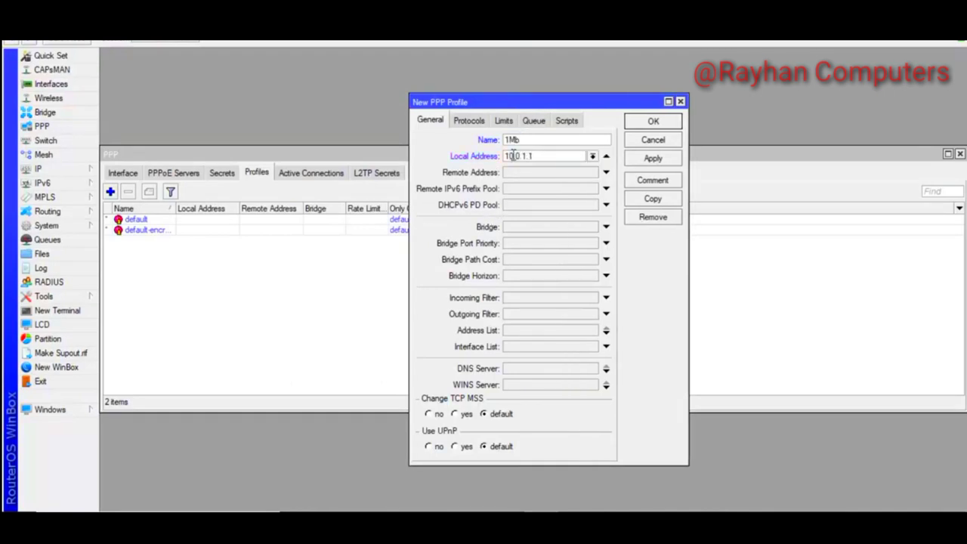
left_click_drag(540, 155, 557, 172)
left_click(541, 174)
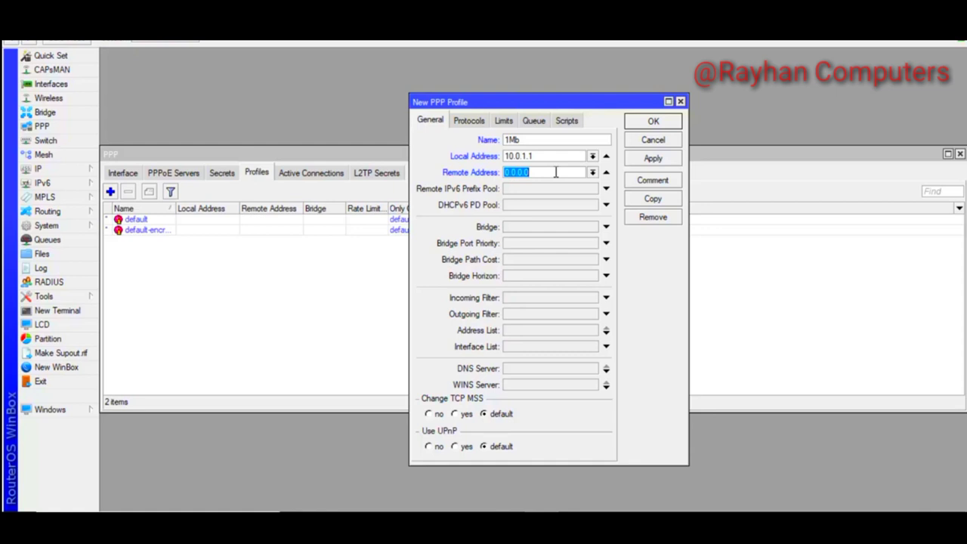
left_click(593, 173)
Create IP pool 1Mb with address range 10.0.1.2-10.0.1.254 under IP > Pool
left_click(73, 169)
left_click(83, 171)
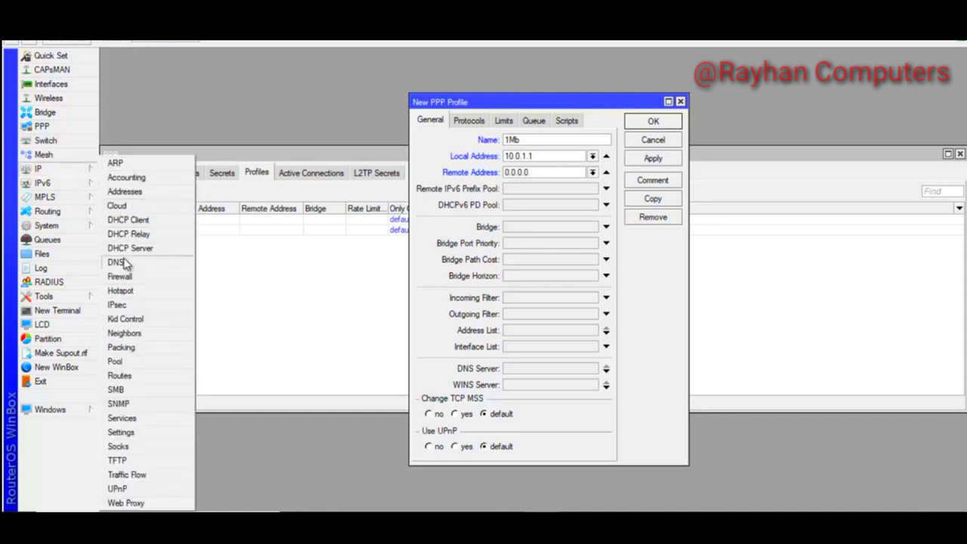
left_click(123, 360)
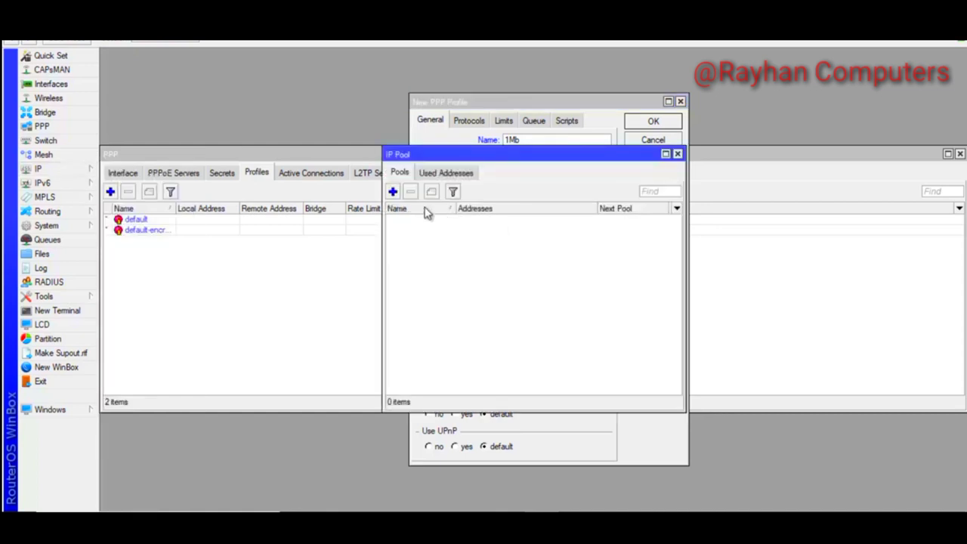
left_click(393, 192)
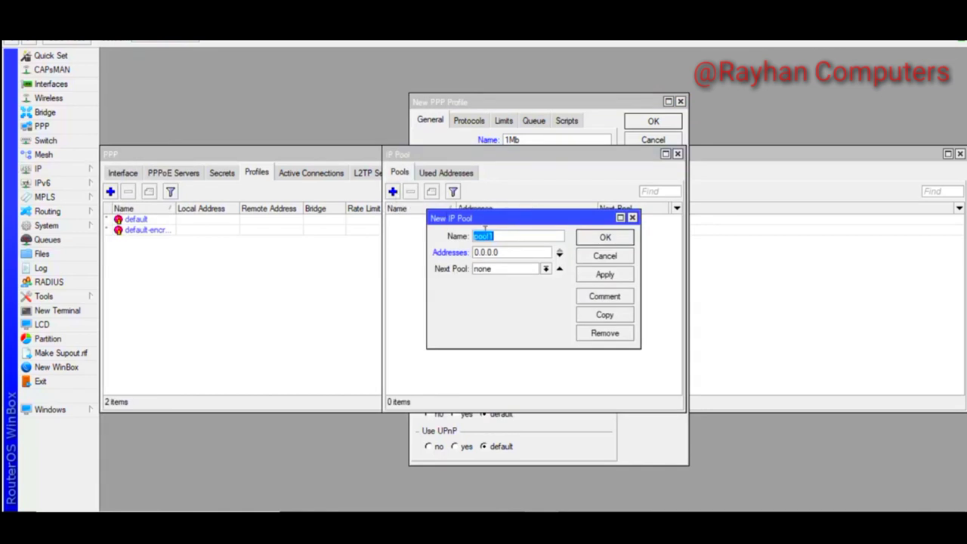
type("1Mb")
key("Tab")
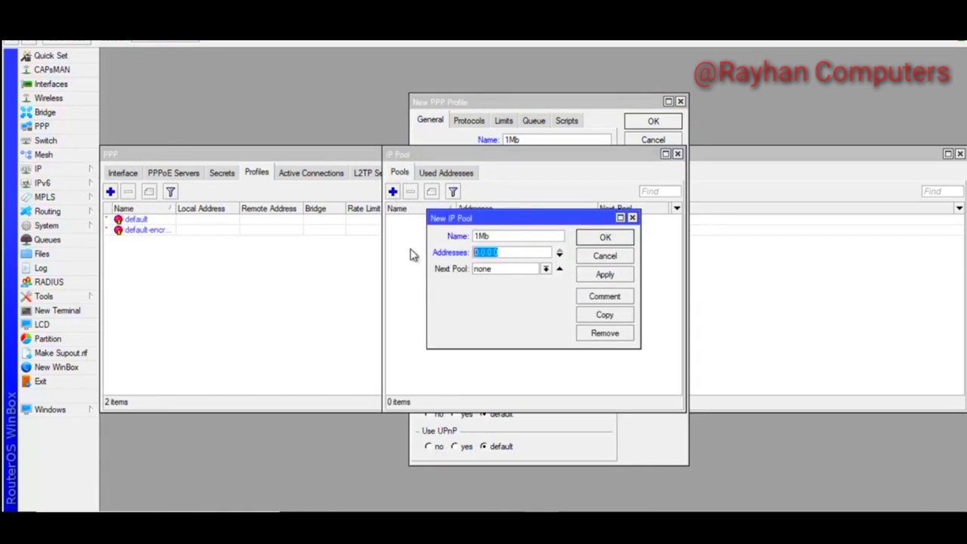
type("10.0")
left_click_drag(582, 101, 840, 96)
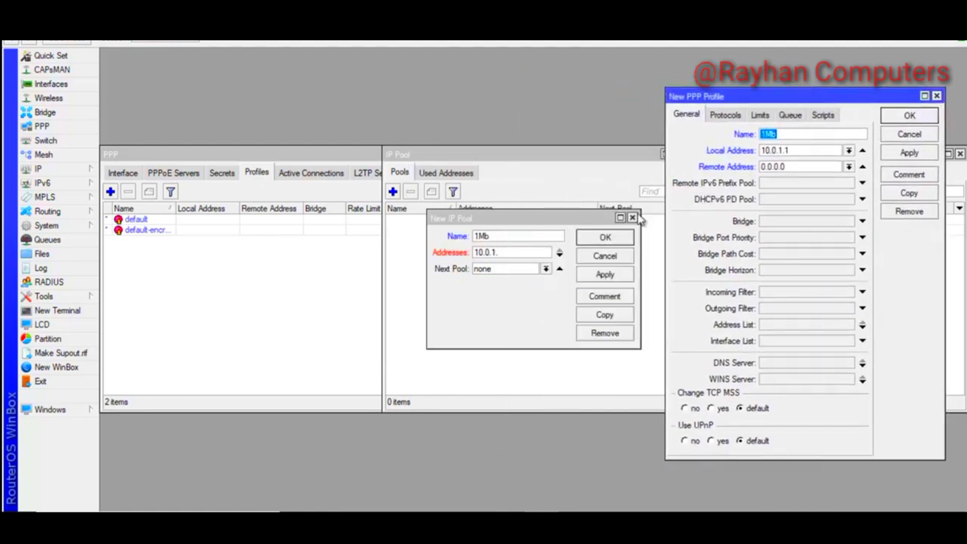
left_click(513, 252)
type("2-10.0.1.254")
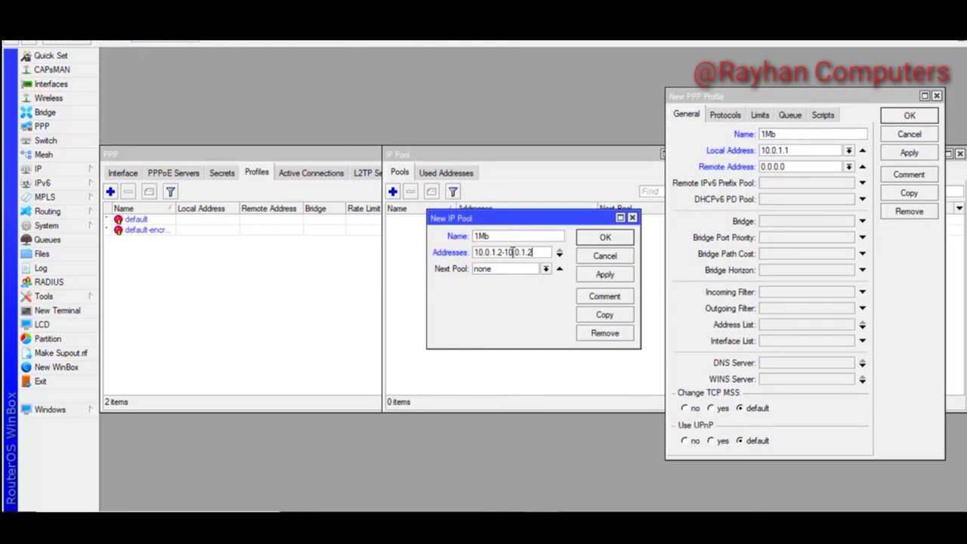
left_click(604, 276)
left_click(605, 237)
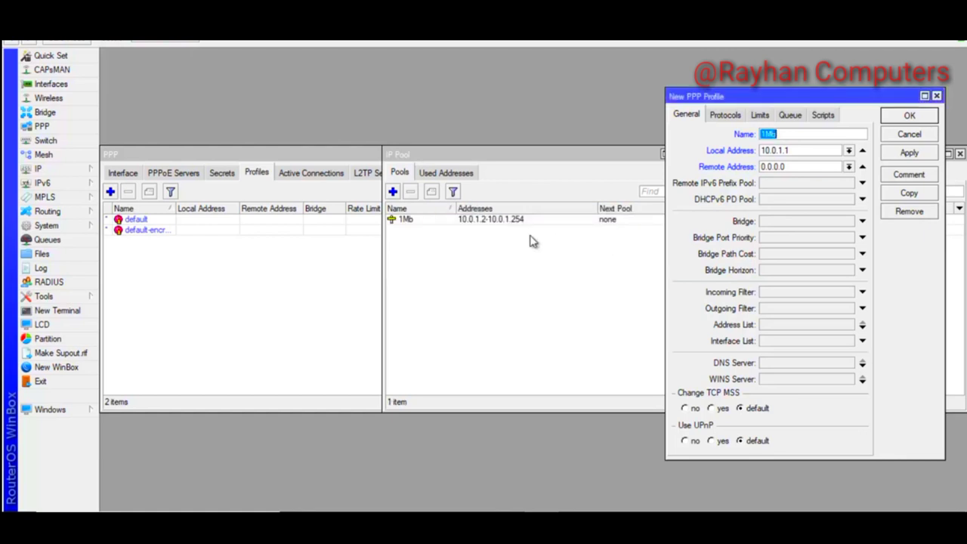
Copy pool 1Mb into pool 2Mb with range 10.0.2.2-10.0.2.254
double_click(463, 224)
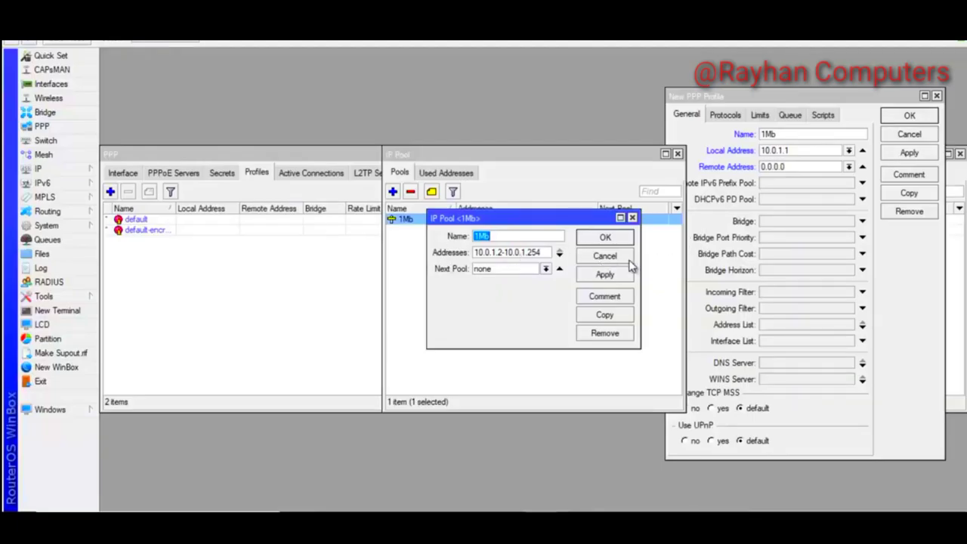
left_click(605, 316)
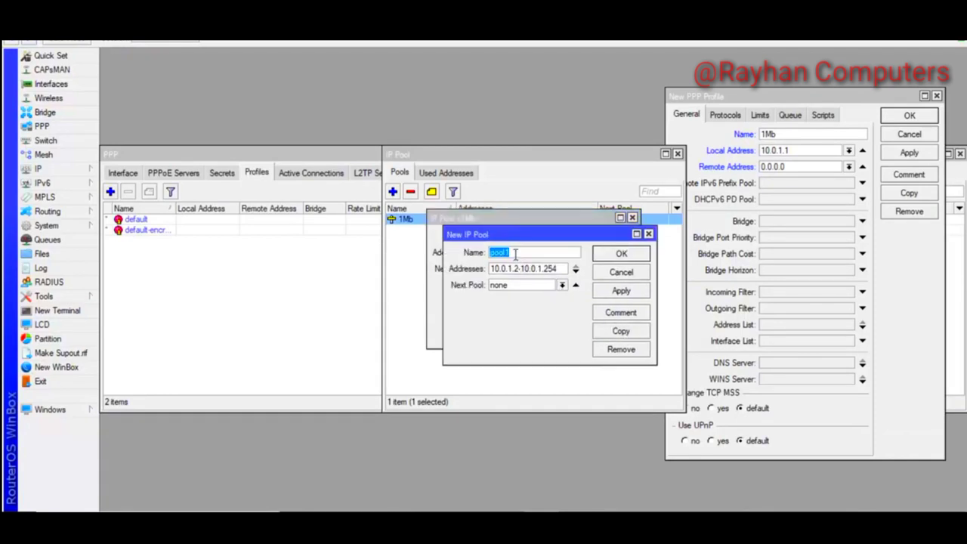
type("2Mb")
double_click(509, 268)
type("2")
double_click(541, 268)
type("2")
left_click(608, 291)
left_click(617, 256)
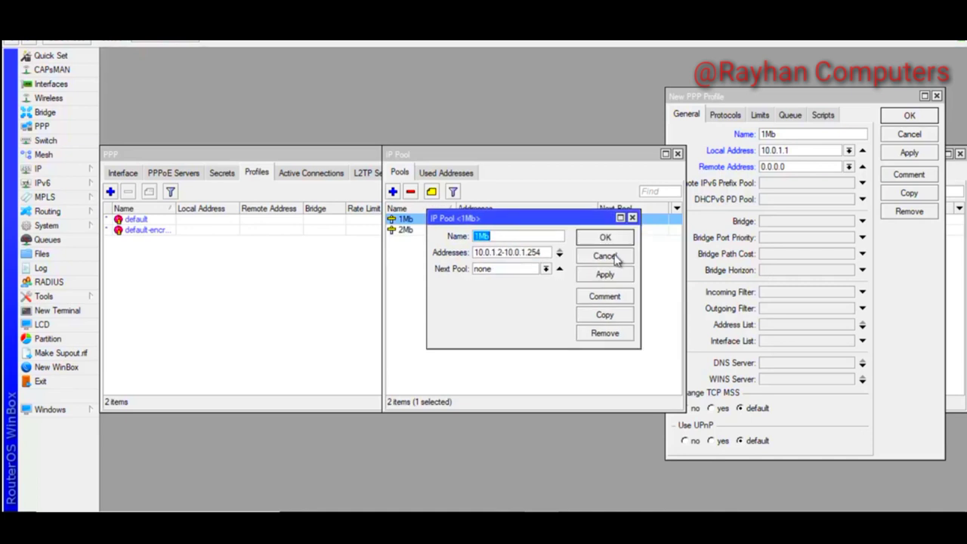
Copy pool 1Mb again into pool 3Mb with range 10.0.3.2-10.0.3.254
left_click(604, 314)
type("3Mb")
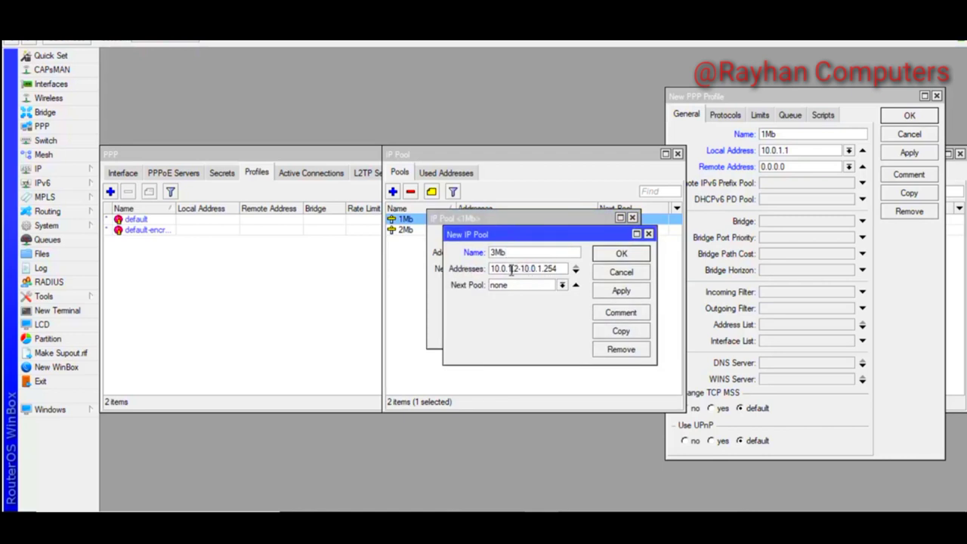
left_click(511, 270)
key("BackSpace")
type("3")
left_click(543, 269)
key("BackSpace")
type("3")
left_click(617, 293)
left_click(621, 254)
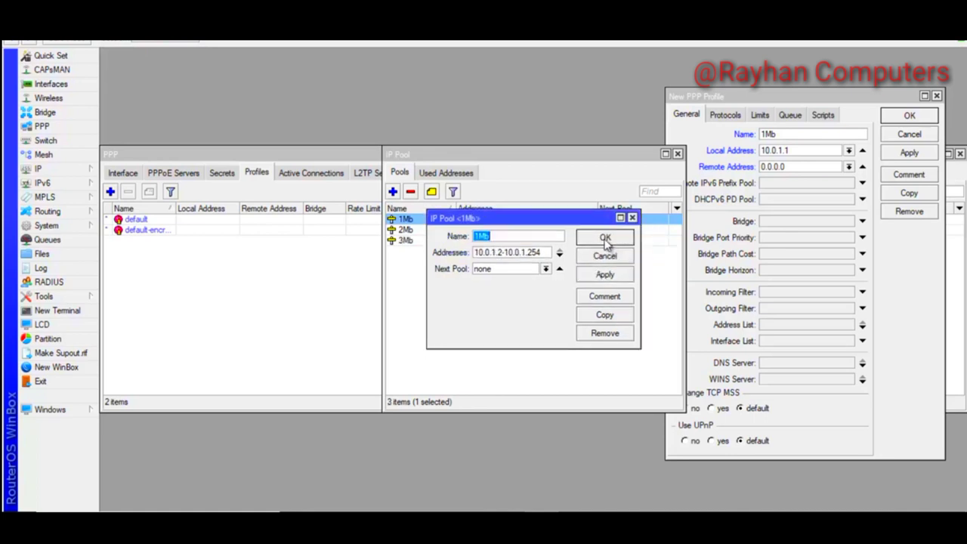
left_click(606, 238)
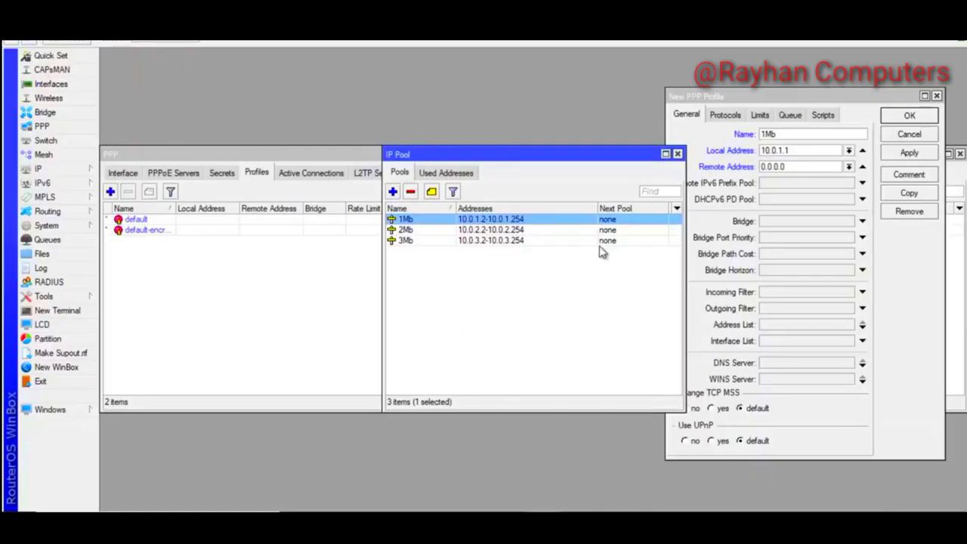
Back in the unsaved 1Mb profile, set the remote address pool to 1Mb
left_click(678, 154)
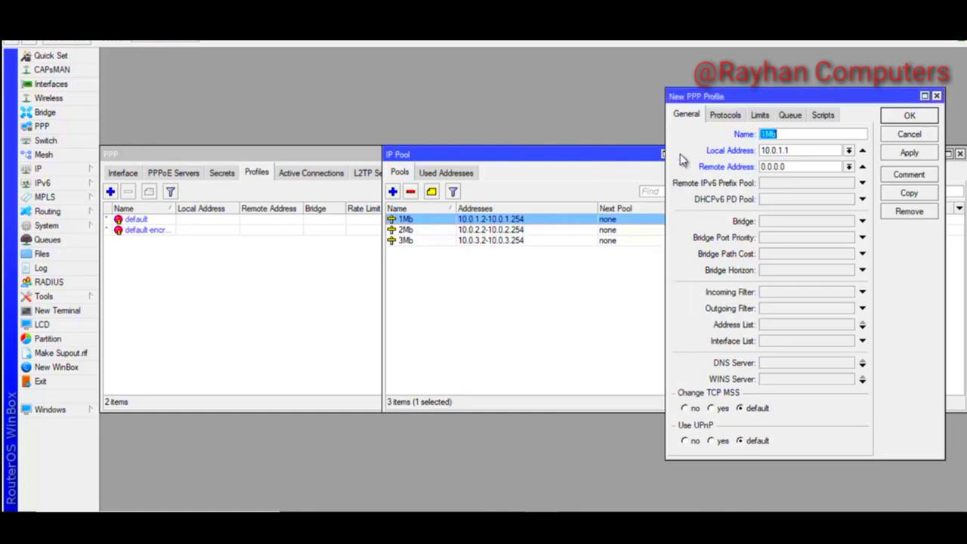
left_click_drag(780, 102, 586, 113)
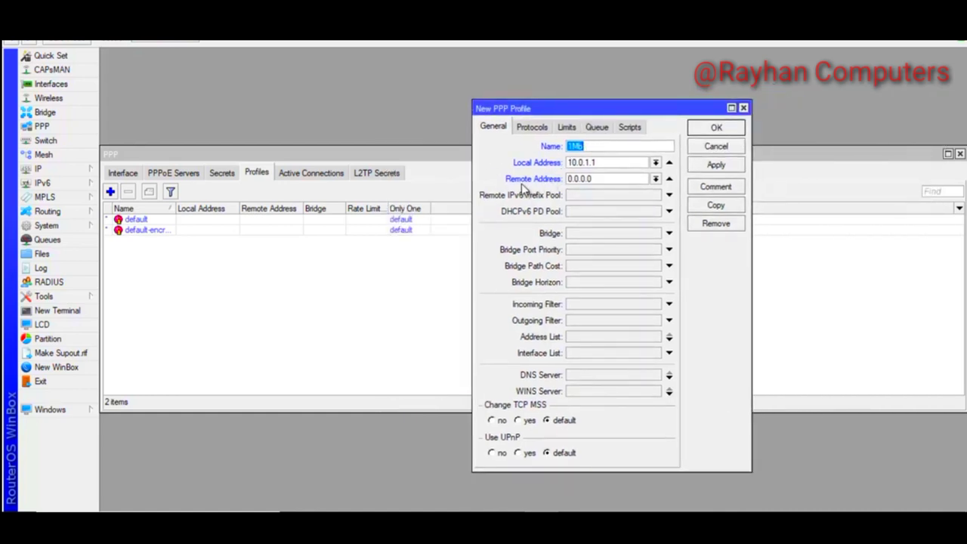
left_click(604, 164)
double_click(572, 162)
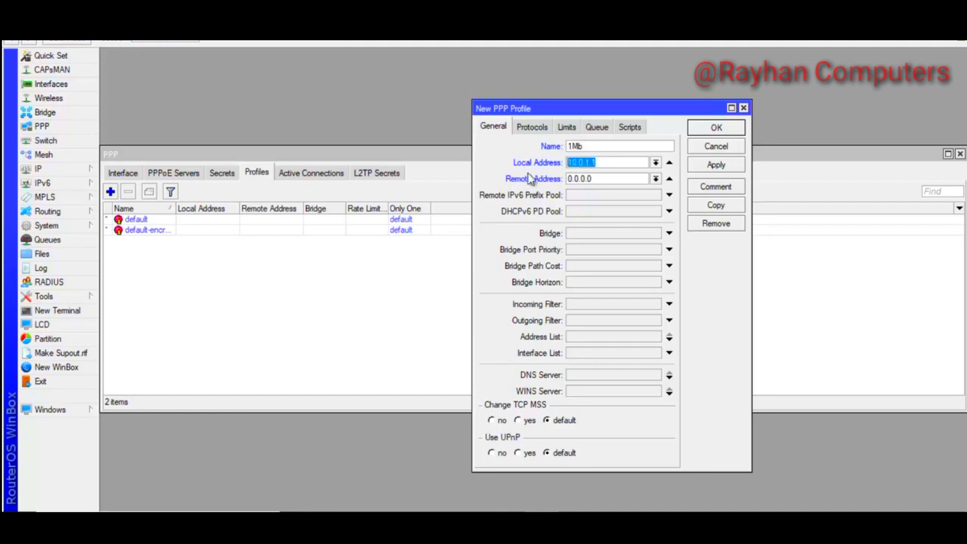
left_click(656, 178)
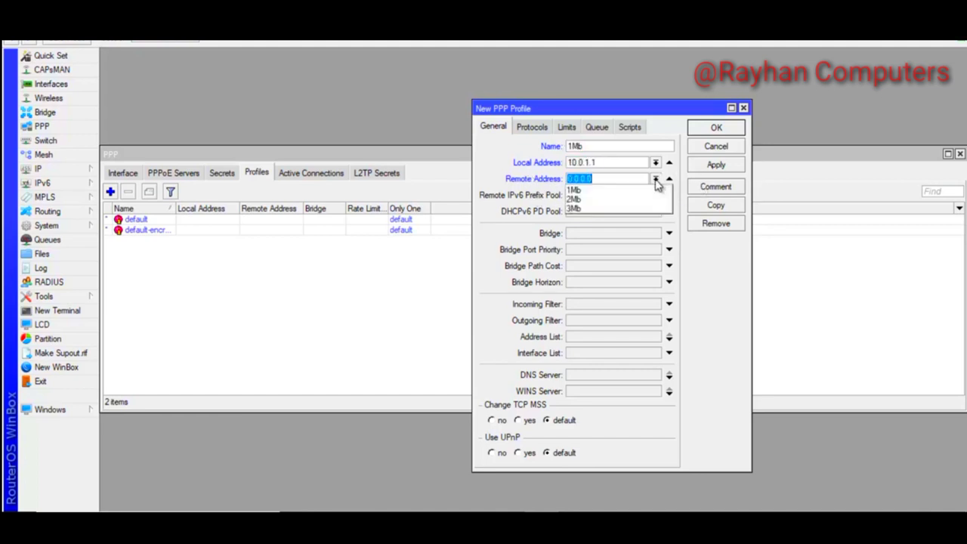
left_click(594, 189)
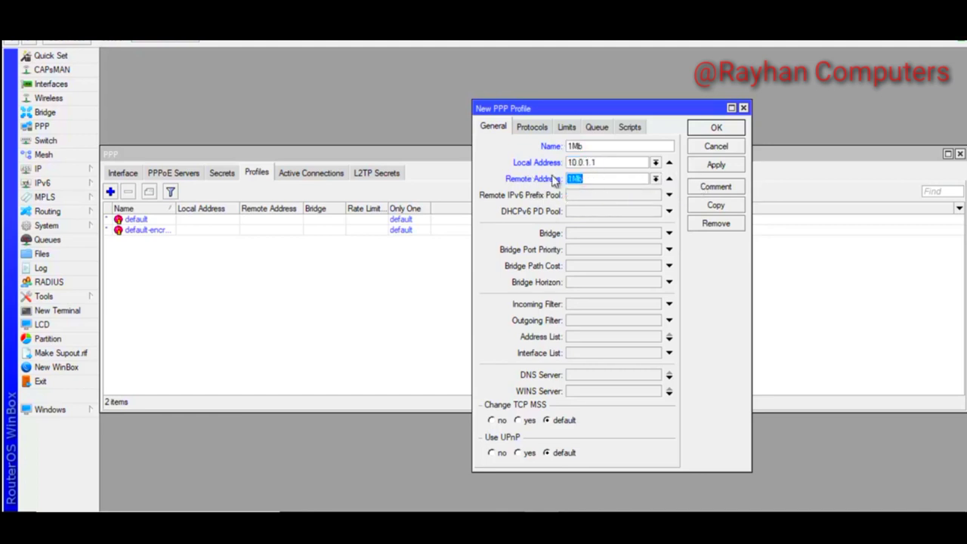
left_click(610, 162)
Add DNS servers 8.8.8.8 and 4.4.2.2 and save the 1Mb profile
left_click(583, 378)
type("8.8.8.8")
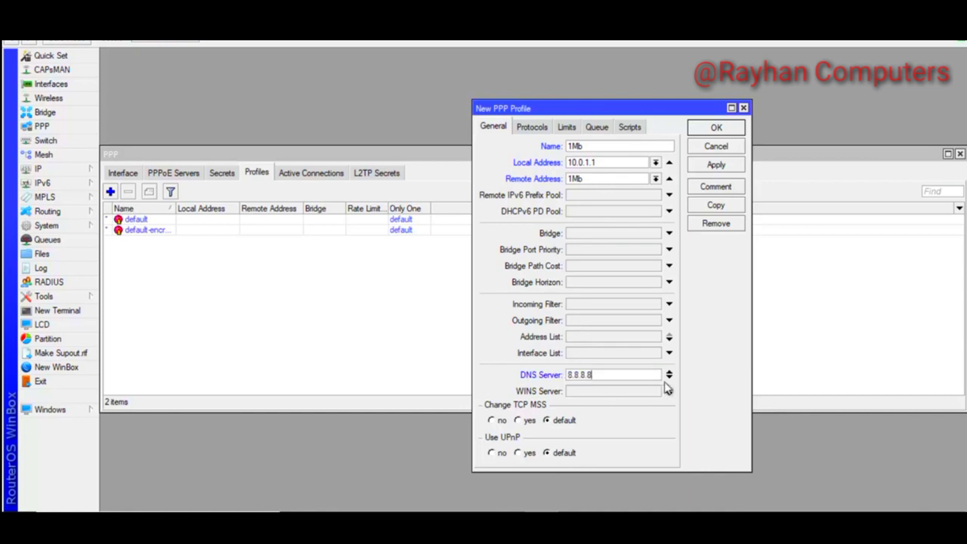
left_click(669, 377)
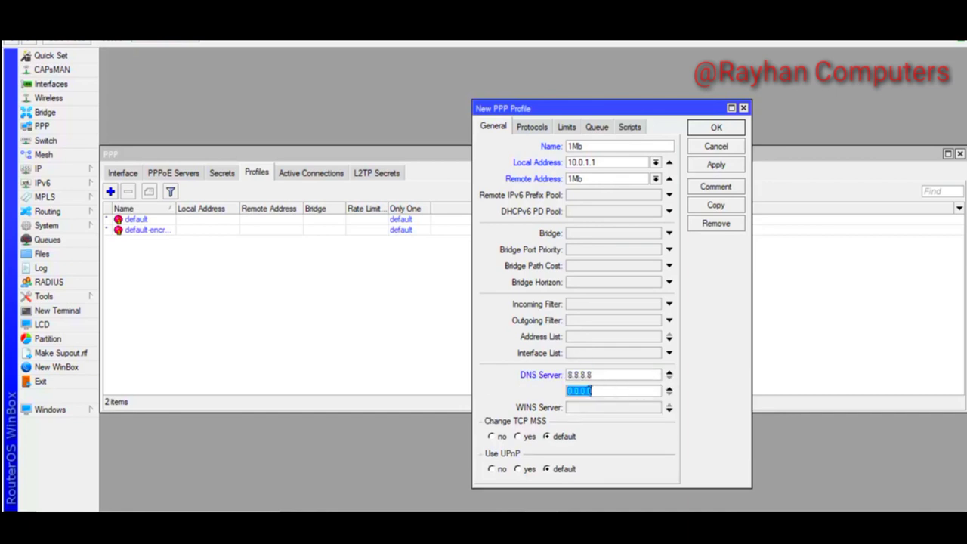
type("4.4")
left_click(715, 165)
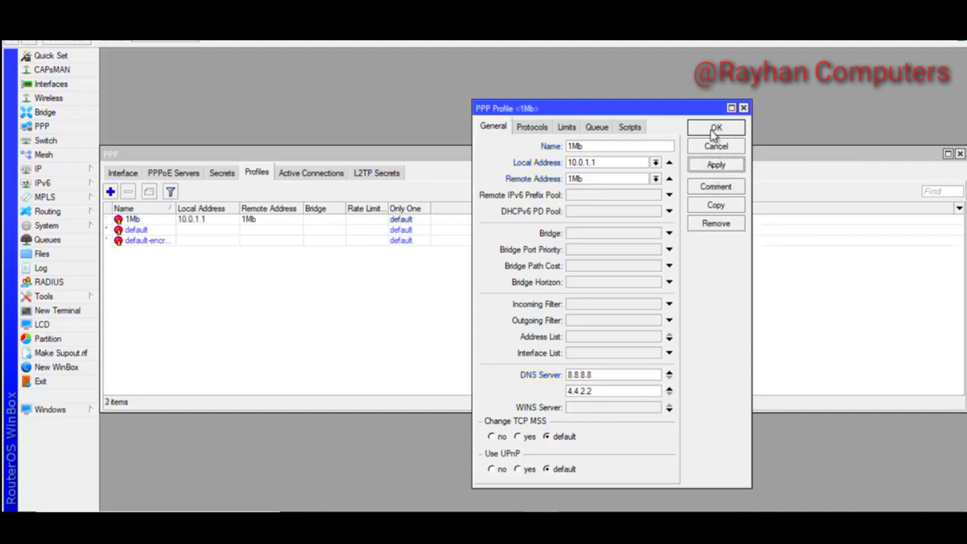
left_click(715, 128)
Copy the 1Mb profile into a 2Mb profile with local address 10.0.2.1 and remote pool 2Mb
double_click(200, 220)
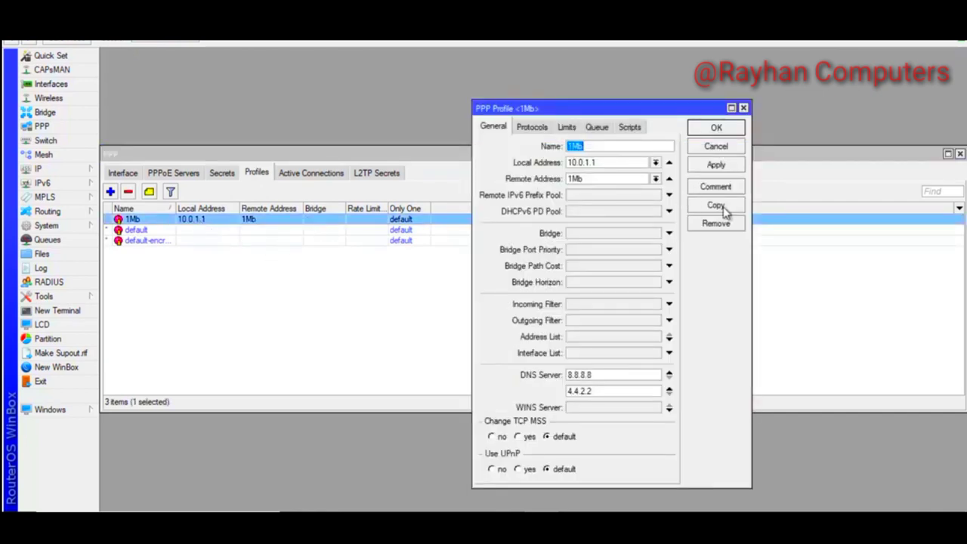
left_click(718, 207)
type("2.1")
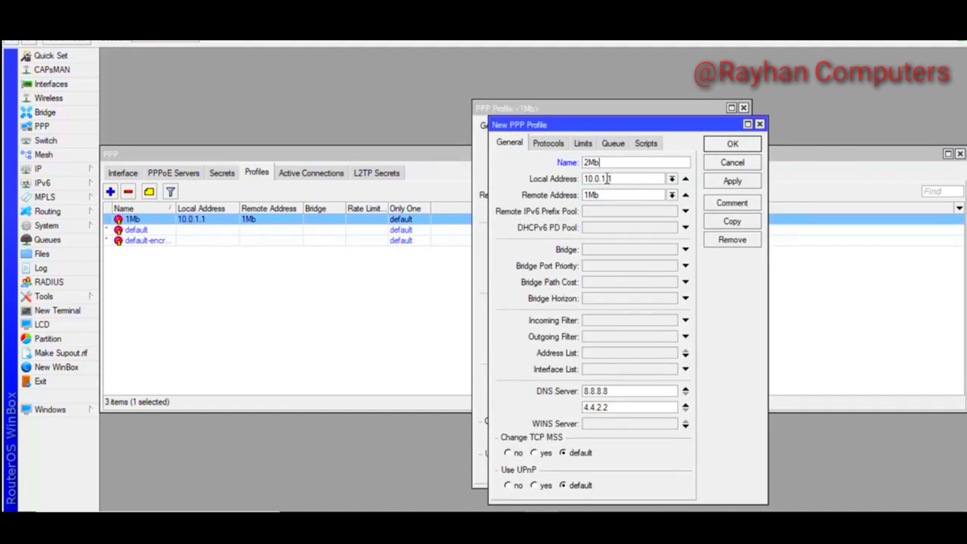
left_click(672, 195)
left_click(604, 218)
left_click(744, 185)
left_click(733, 160)
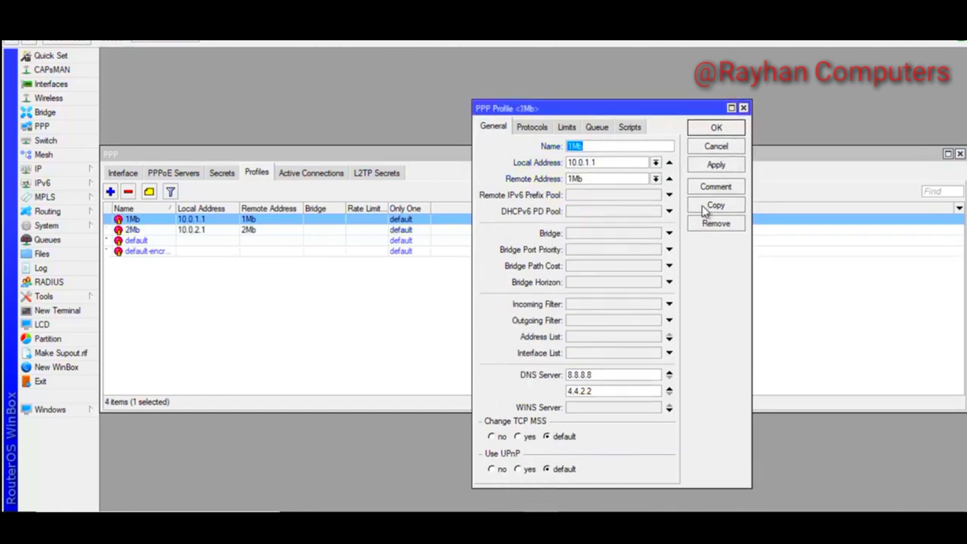
Make another copy as the 3Mb profile with local address 10.0.3.1 and remote pool 3Mb
left_click(714, 207)
type("3Mb")
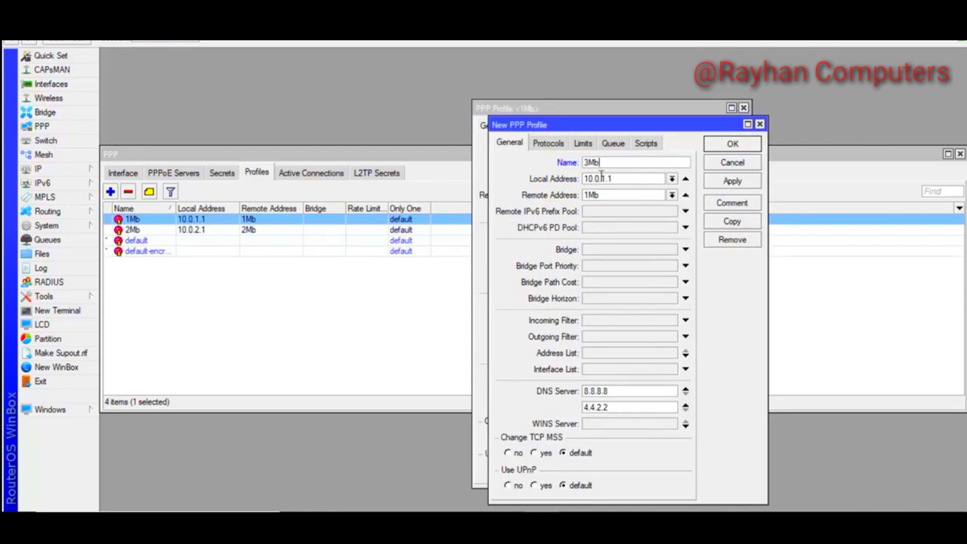
key("BackSpace")
key("BackSpace")
key("BackSpace")
type("3.1")
left_click(671, 195)
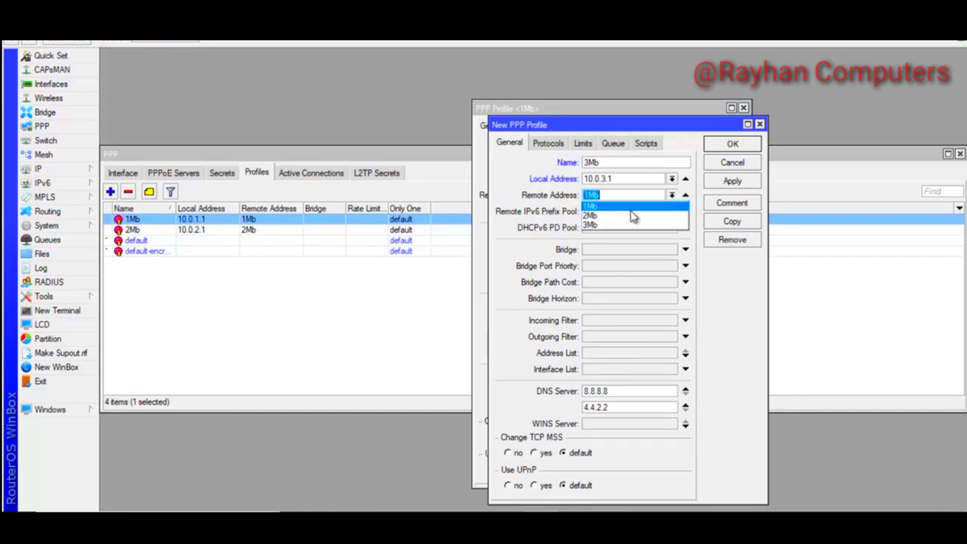
left_click(589, 226)
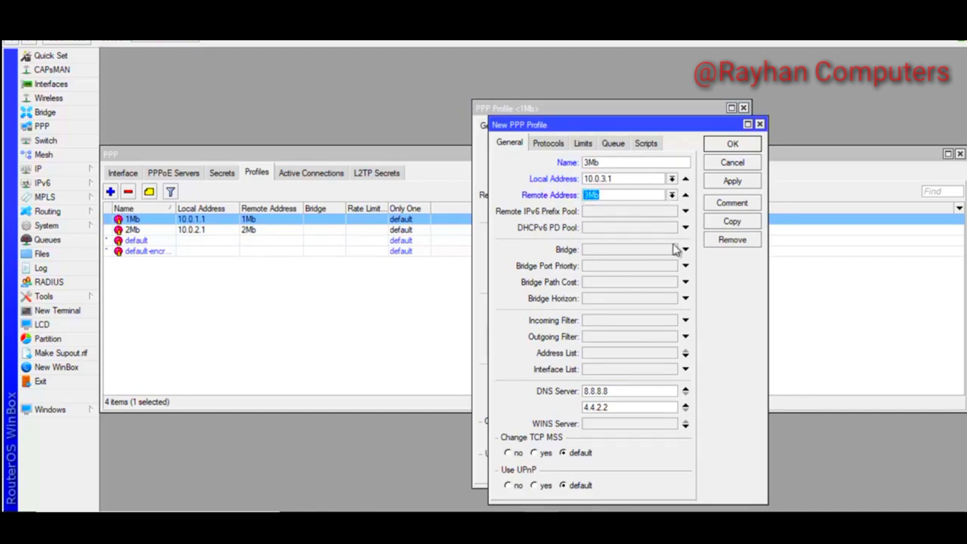
left_click(732, 181)
left_click(733, 147)
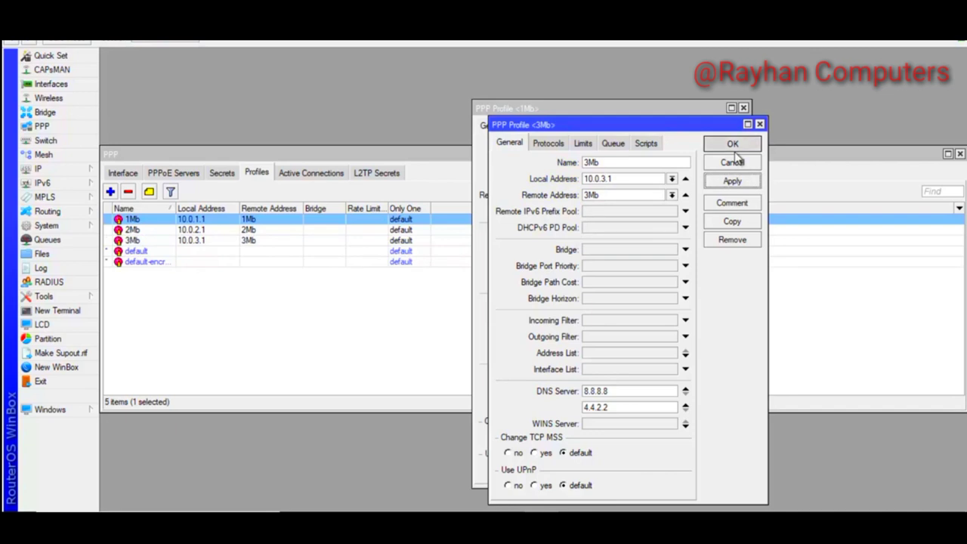
left_click(743, 109)
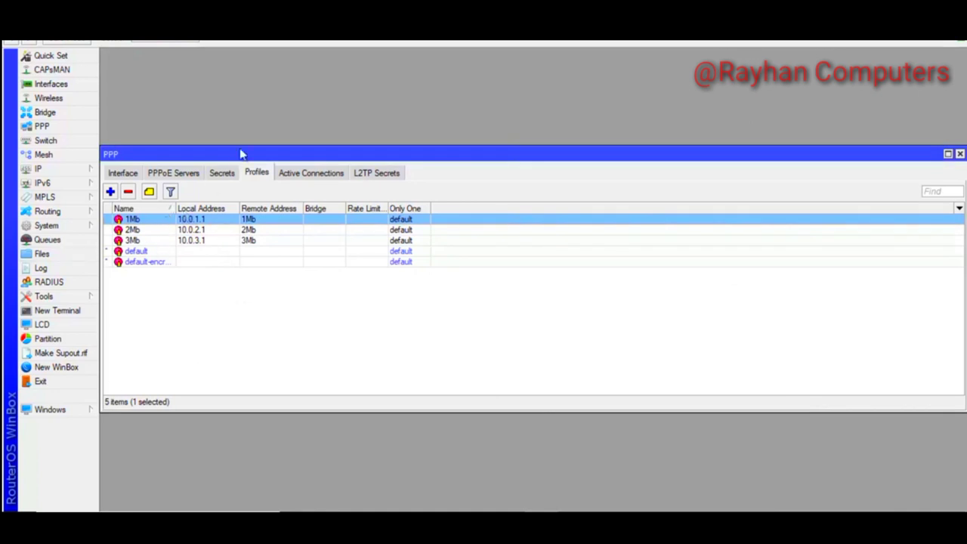
Add the 1Mb PPP secret with a password, service pppoe and the 1Mb profile
left_click(222, 173)
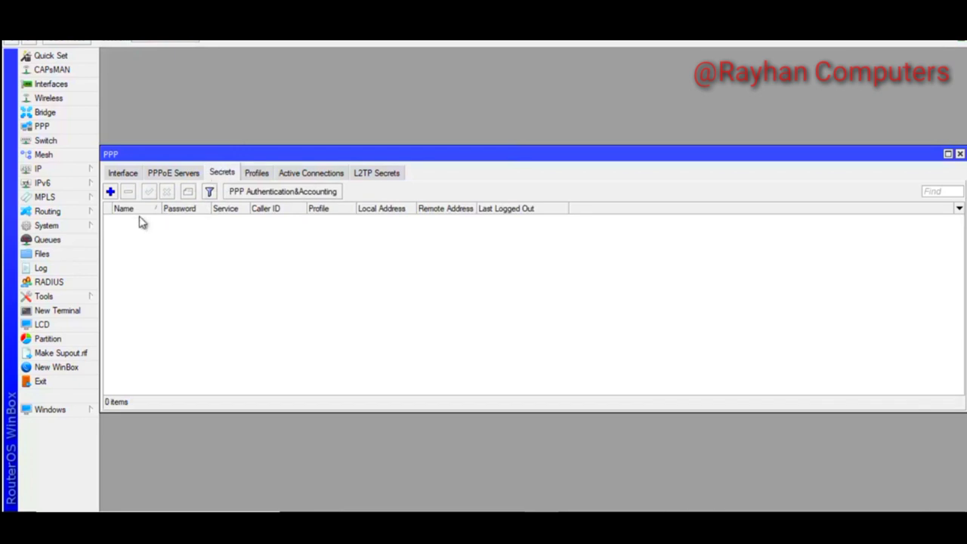
left_click(111, 192)
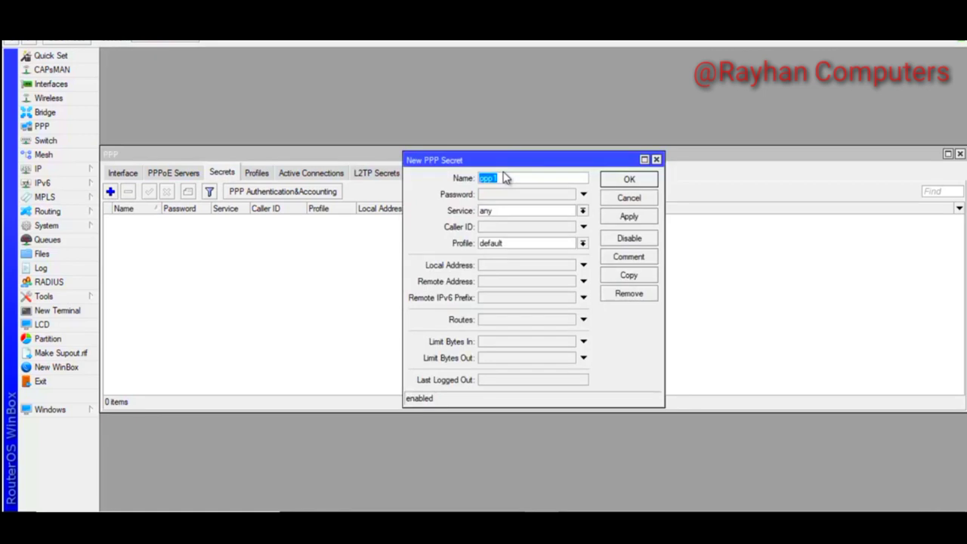
type("1Mb")
left_click(495, 197)
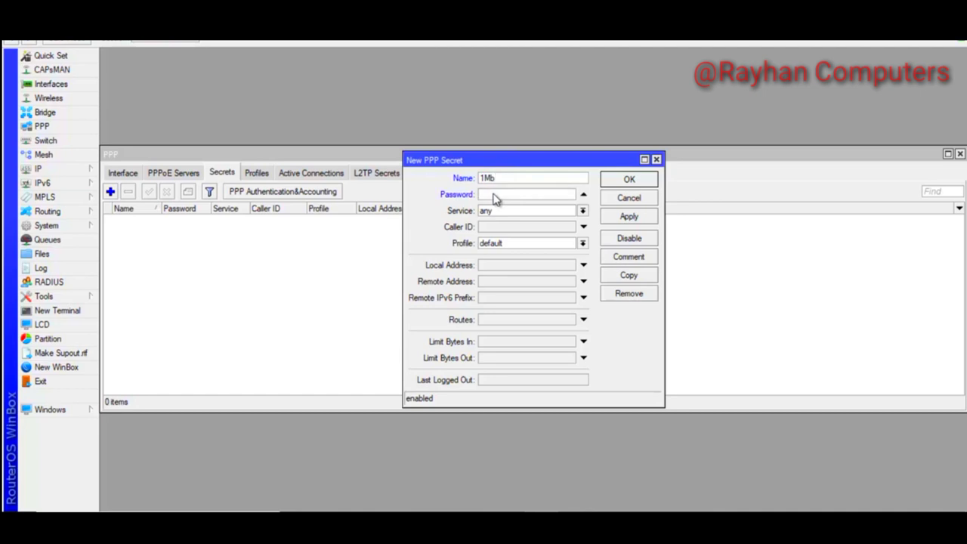
type("123")
left_click(582, 212)
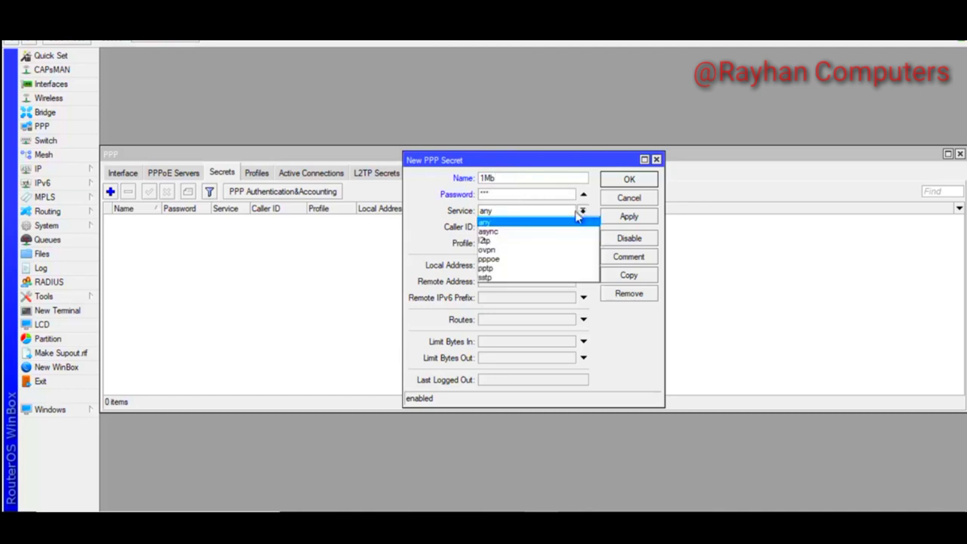
key("Escape")
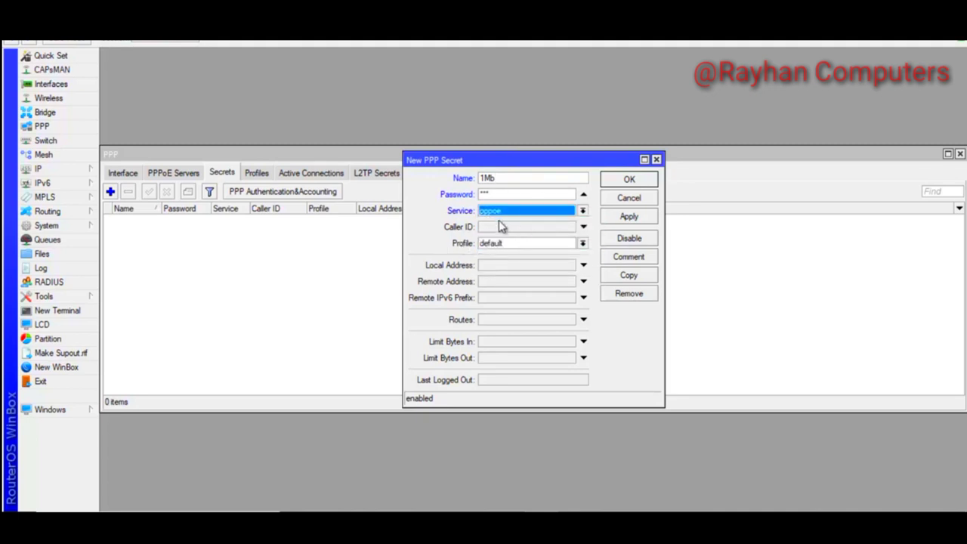
left_click(582, 245)
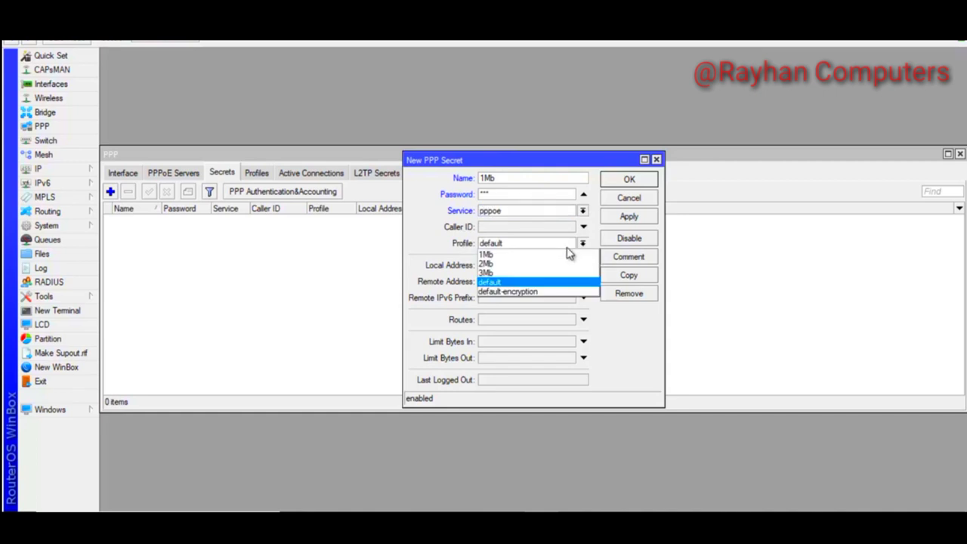
left_click(512, 257)
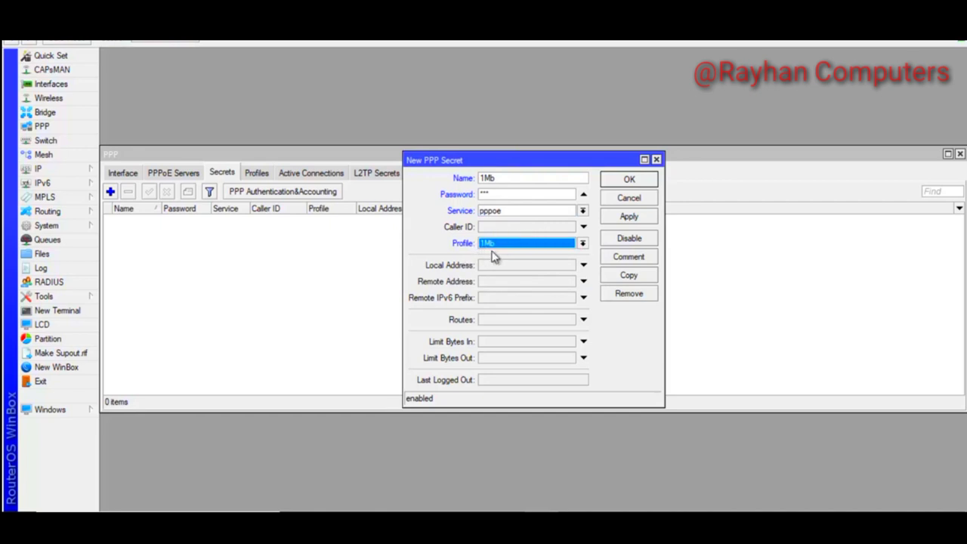
left_click(628, 217)
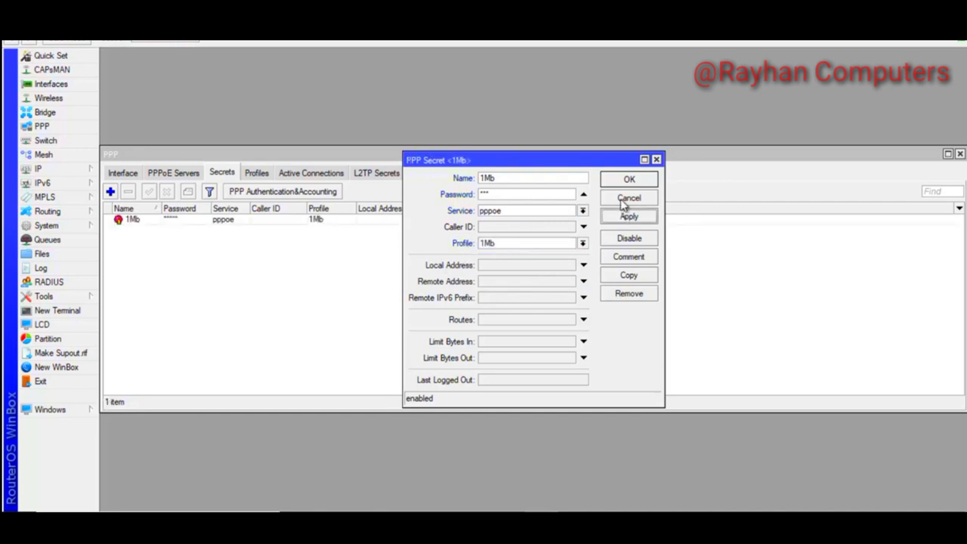
left_click(628, 180)
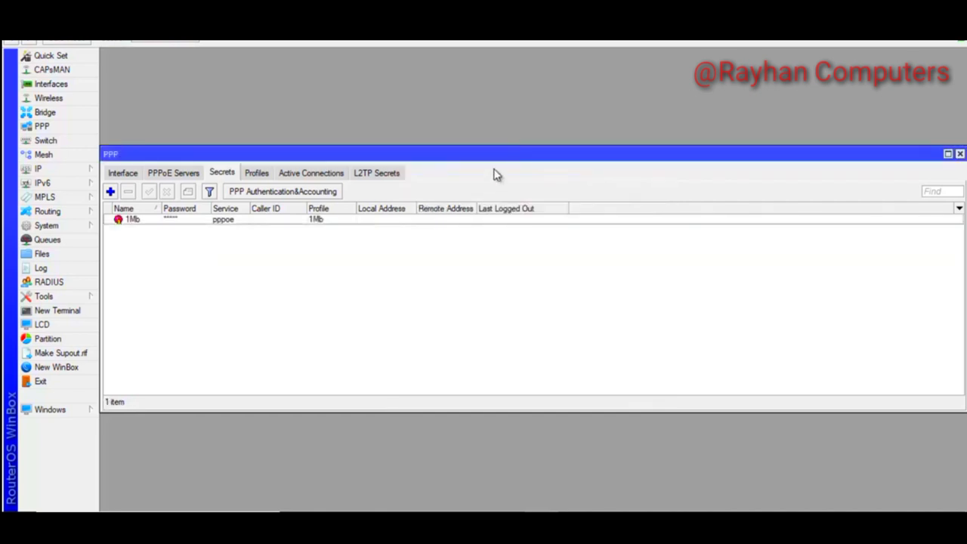
Review the 1Mb profile, then return to the Secrets list
left_click(256, 173)
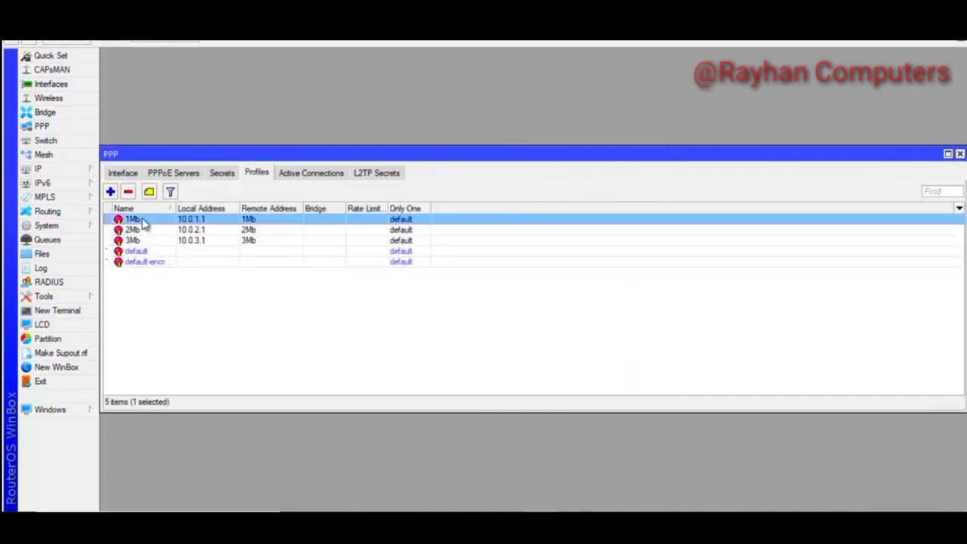
double_click(145, 223)
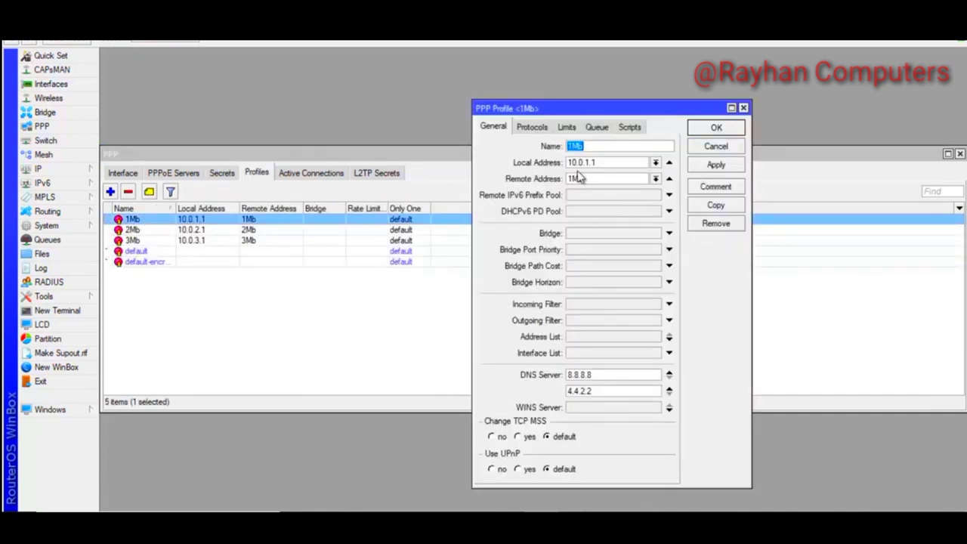
left_click(744, 108)
left_click(221, 174)
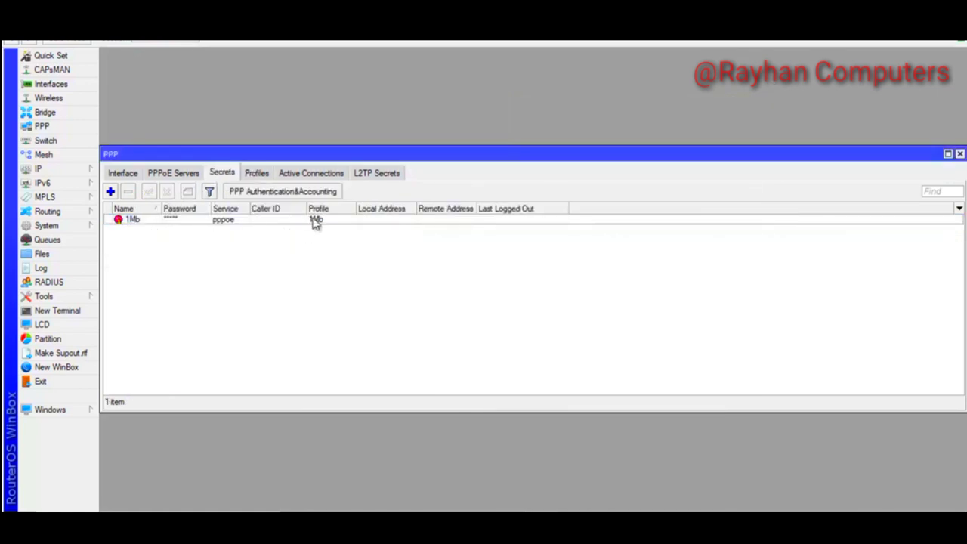
Add the 2Mb secret with a password, service pppoe and the 2Mb profile
left_click(110, 191)
type("2")
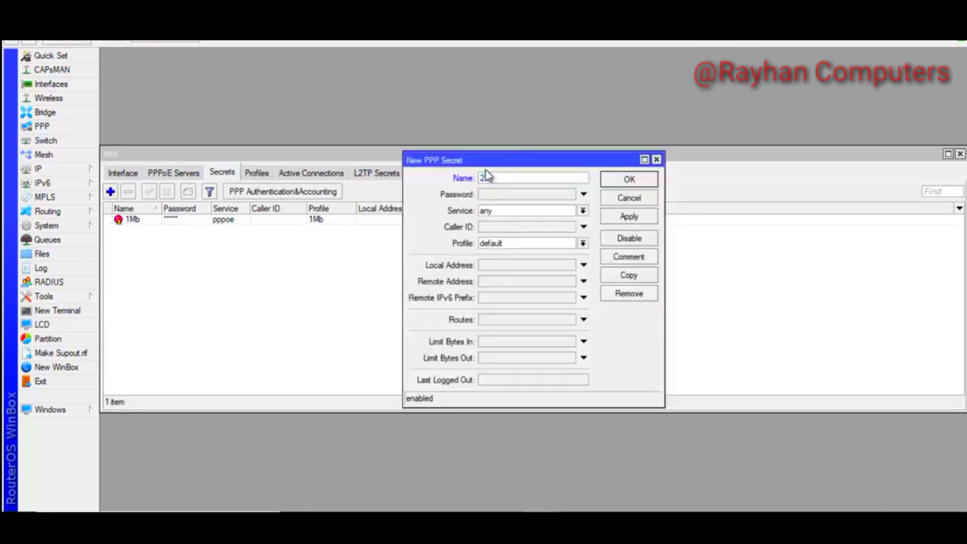
type("Mb")
left_click(502, 196)
type("123")
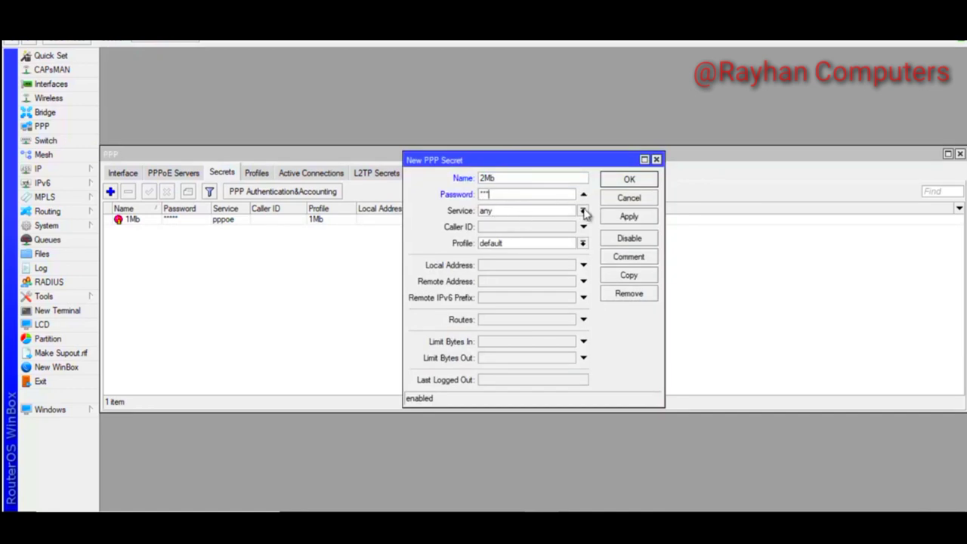
left_click(583, 211)
left_click(503, 258)
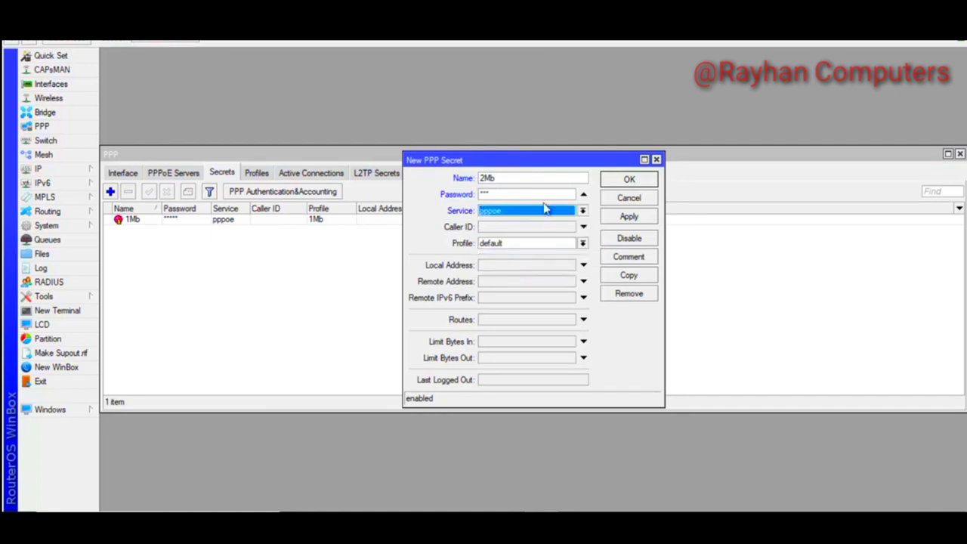
left_click(582, 244)
left_click(486, 264)
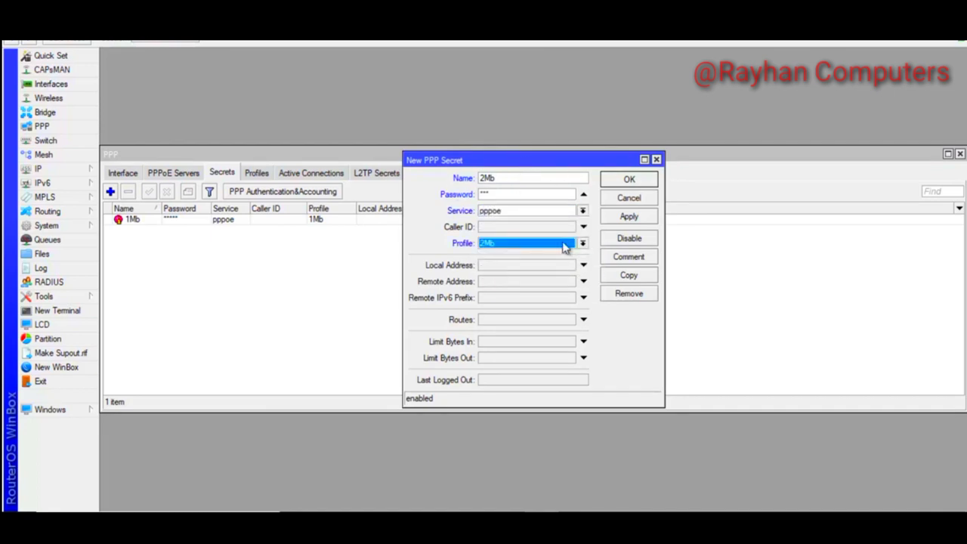
left_click(629, 218)
Copy the 2Mb secret into a 3Mb secret assigned the 3Mb profile
left_click(628, 276)
type("3Mb")
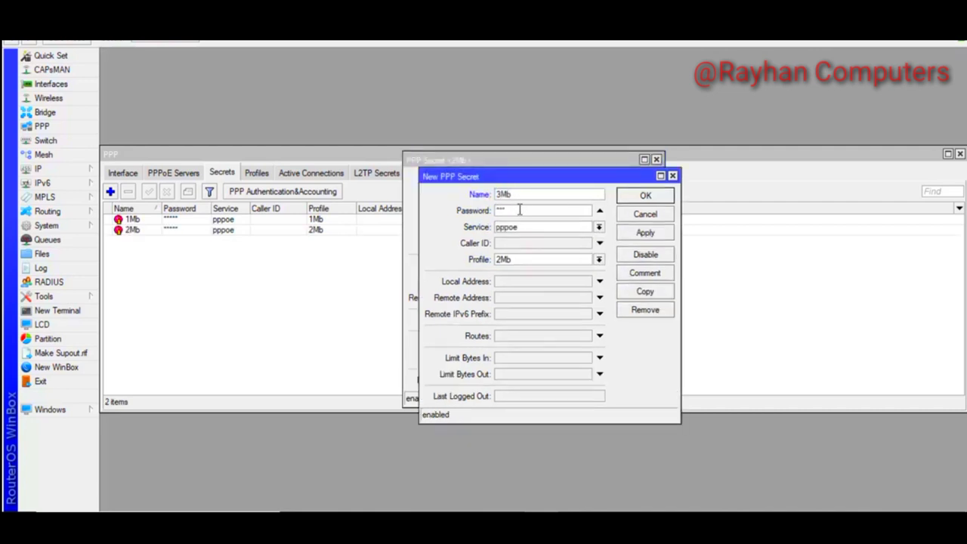
double_click(500, 211)
left_click(599, 259)
left_click(503, 288)
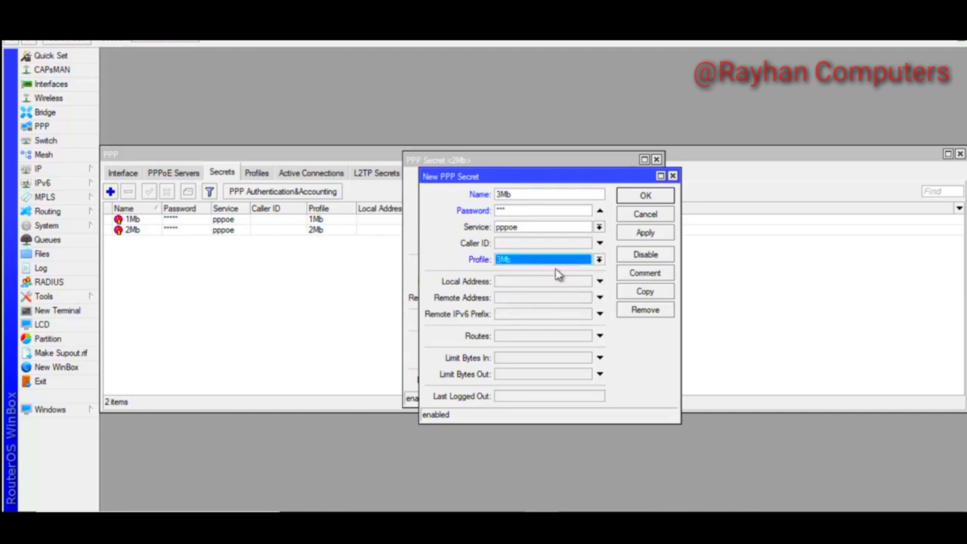
left_click(645, 234)
left_click(646, 195)
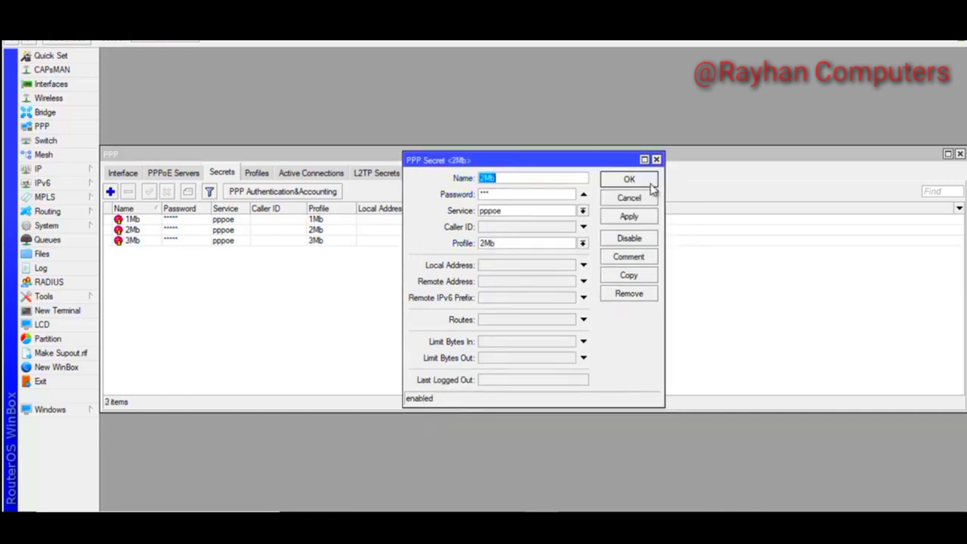
left_click(657, 160)
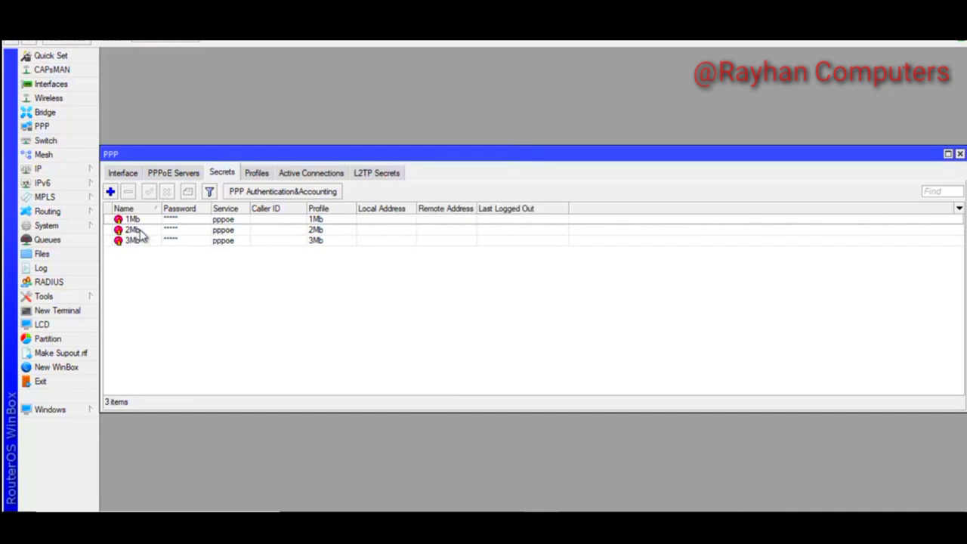
left_click(284, 221)
Browse the 1Mb, 2Mb and 3Mb secrets, inspect the 3Mb secret, then open Queues
left_click(243, 231)
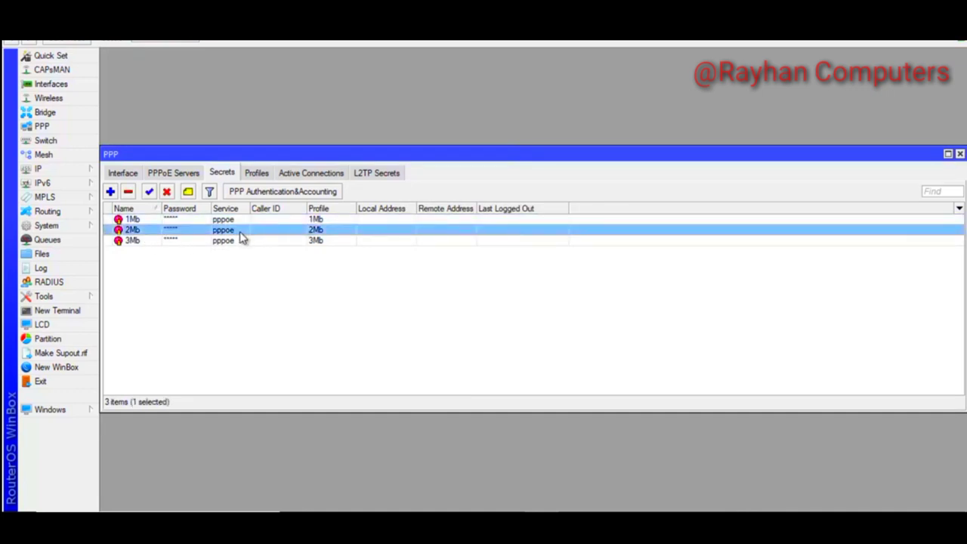
left_click(226, 242)
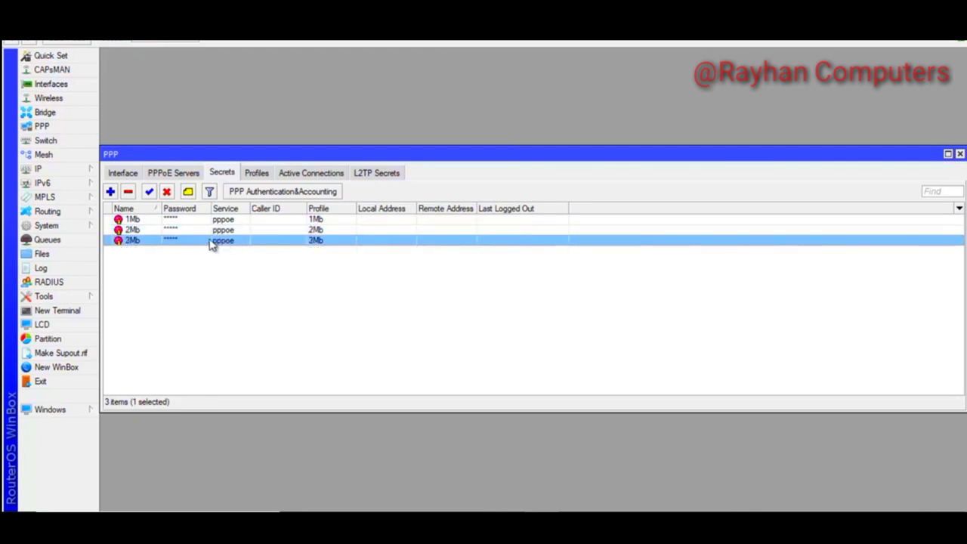
left_click(133, 220)
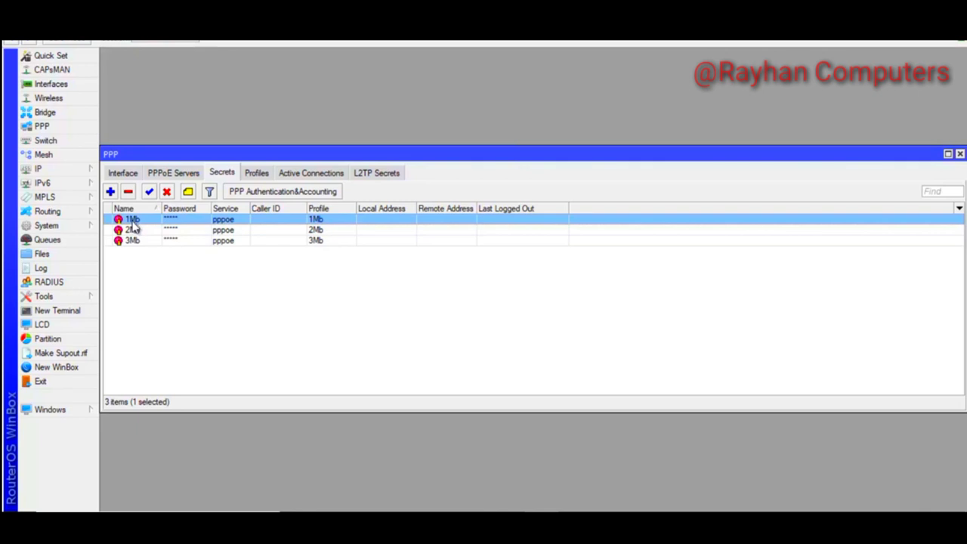
left_click(144, 232)
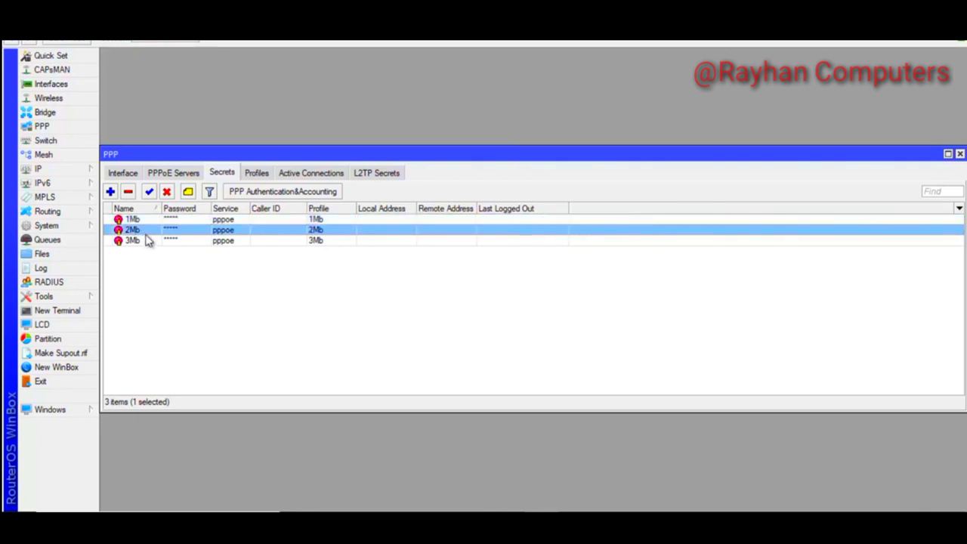
left_click(151, 246)
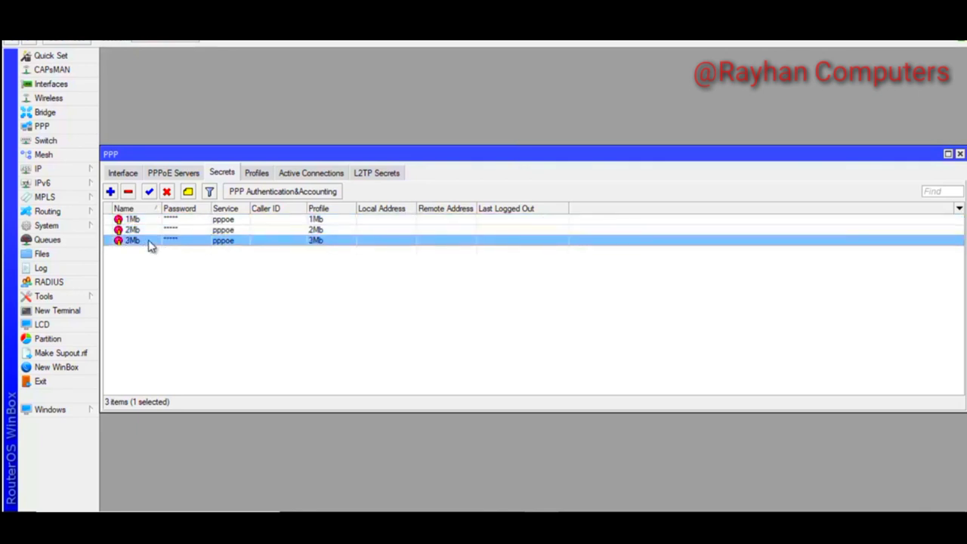
double_click(150, 247)
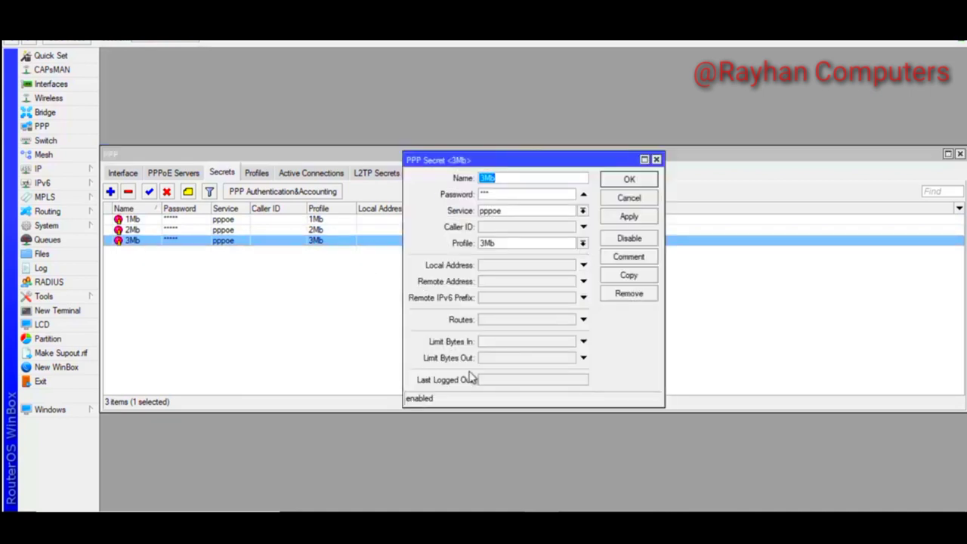
left_click(503, 179)
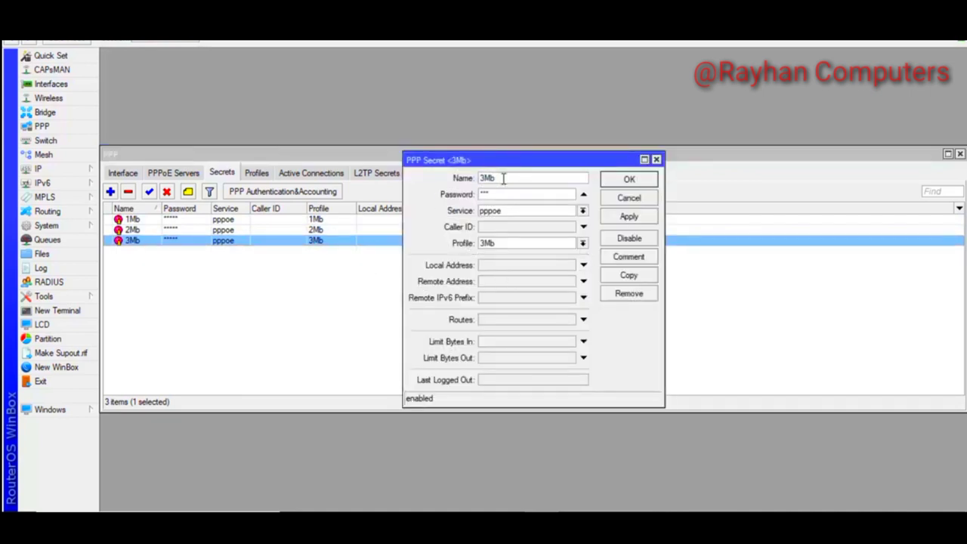
double_click(506, 178)
left_click(656, 159)
left_click(66, 242)
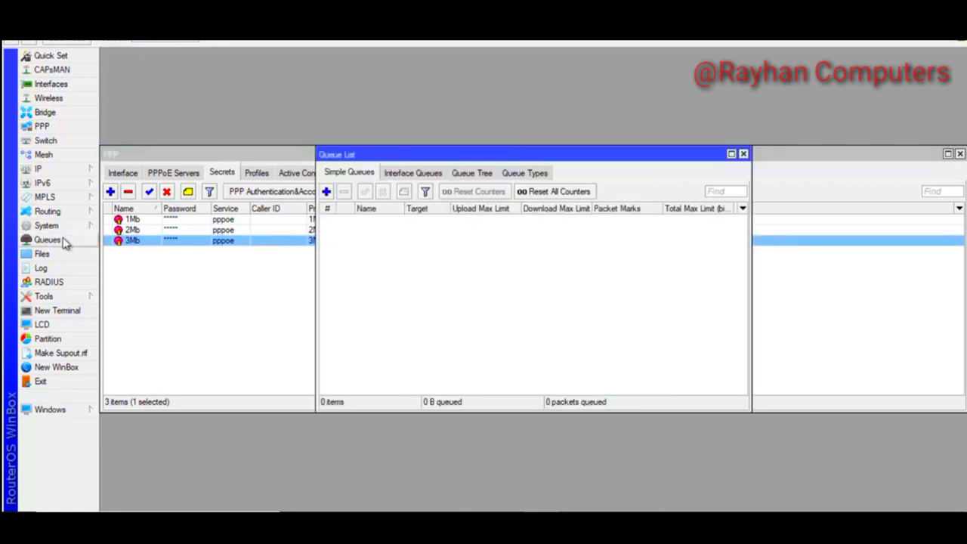
Create simple queue 1Mbps targeting 10.0.1.0/24, save it, and show Queue Types
left_click(327, 193)
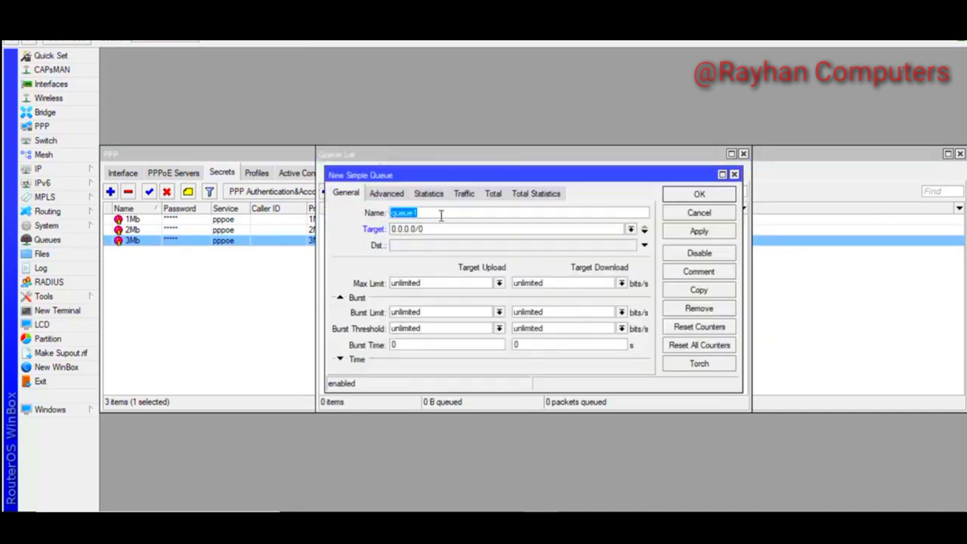
left_click_drag(438, 227, 361, 232)
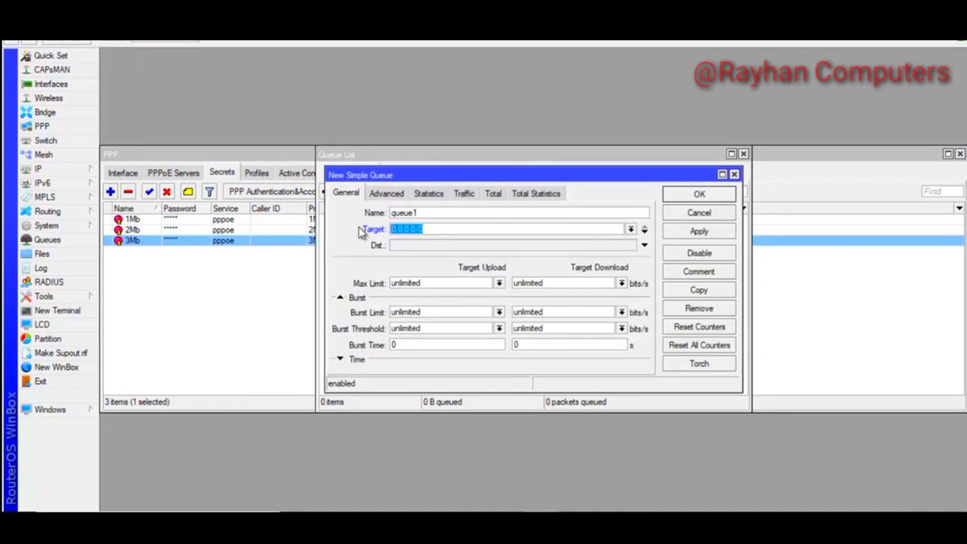
type("10")
type("4")
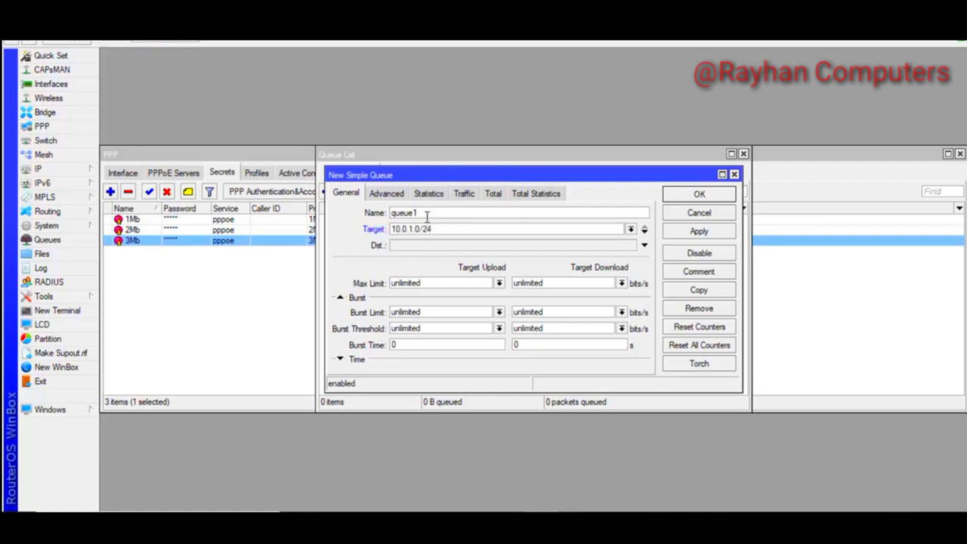
left_click_drag(422, 214, 344, 220)
type("1Mbps")
left_click_drag(446, 227, 384, 236)
left_click(433, 229)
key("shift+Right")
key("shift+Right")
key("shift+Right")
left_click(406, 284)
left_click(684, 232)
left_click(696, 196)
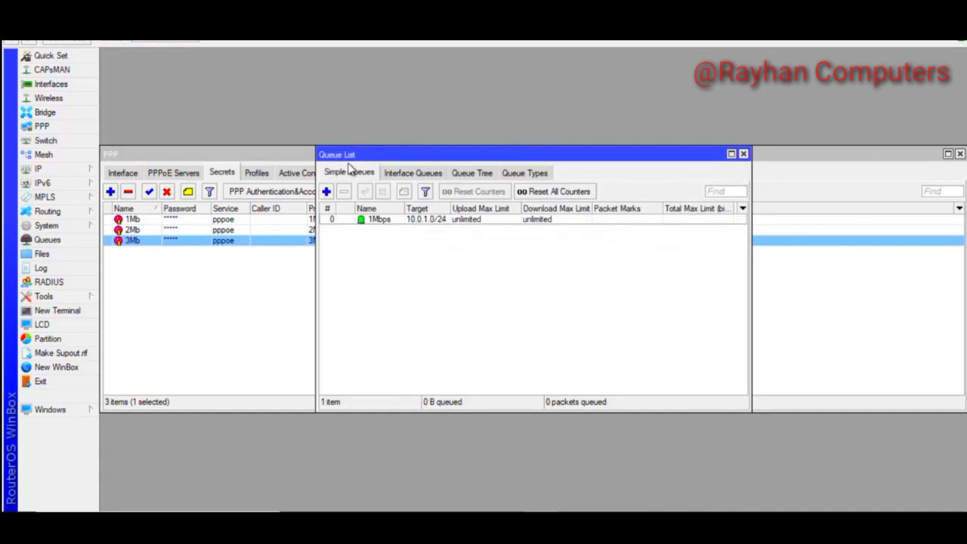
left_click(527, 179)
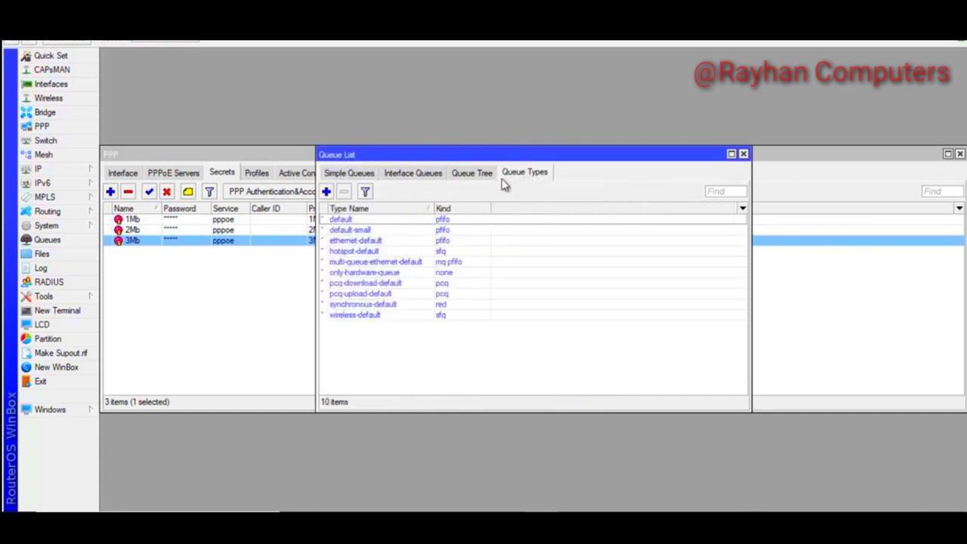
Create pcq queue type 1Mbps_Upload at rate 1M, classified by source address
left_click(327, 193)
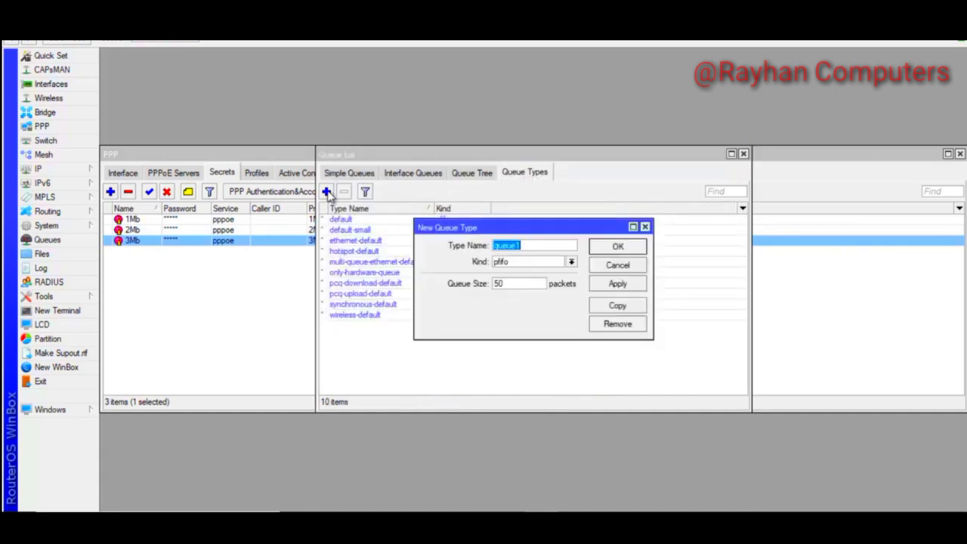
left_click(571, 262)
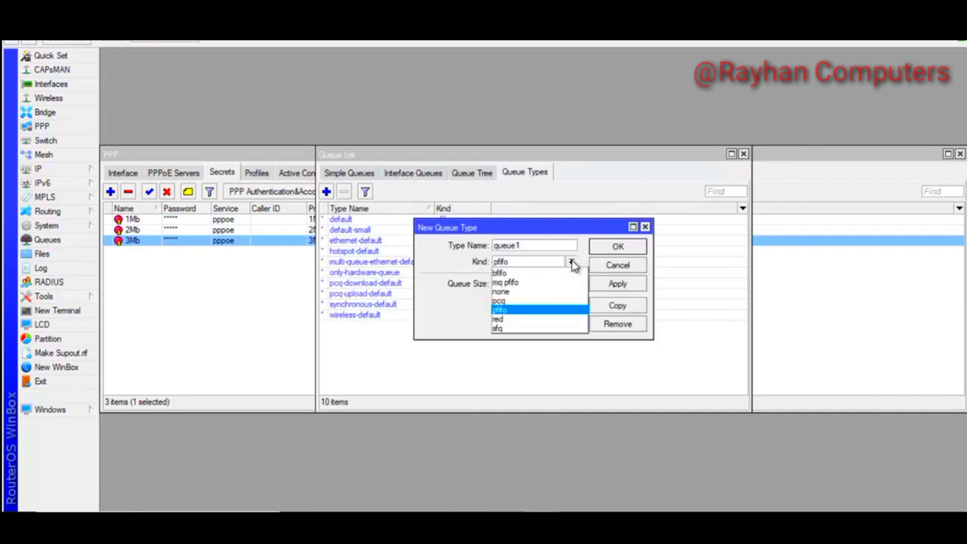
left_click(503, 300)
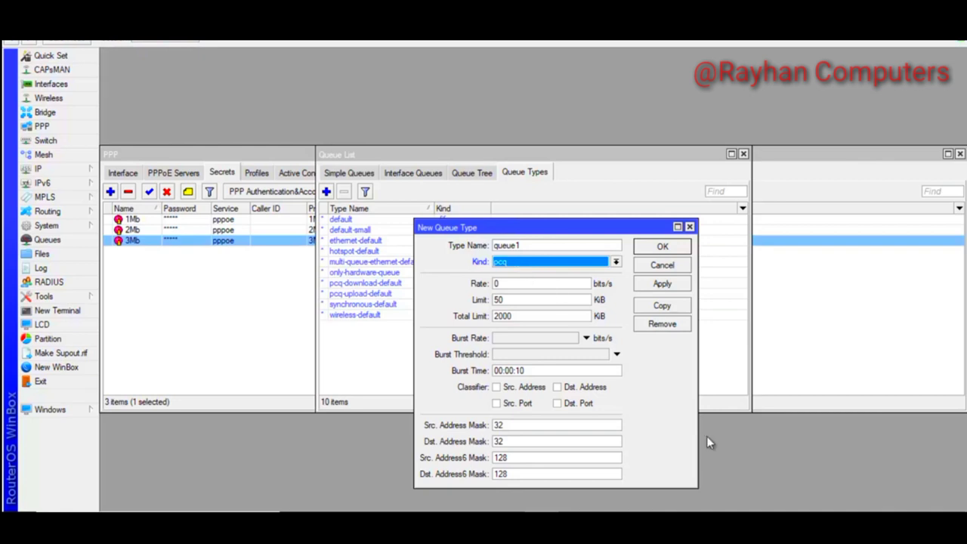
left_click(532, 245)
left_click_drag(532, 244, 441, 249)
type("1Mbps")
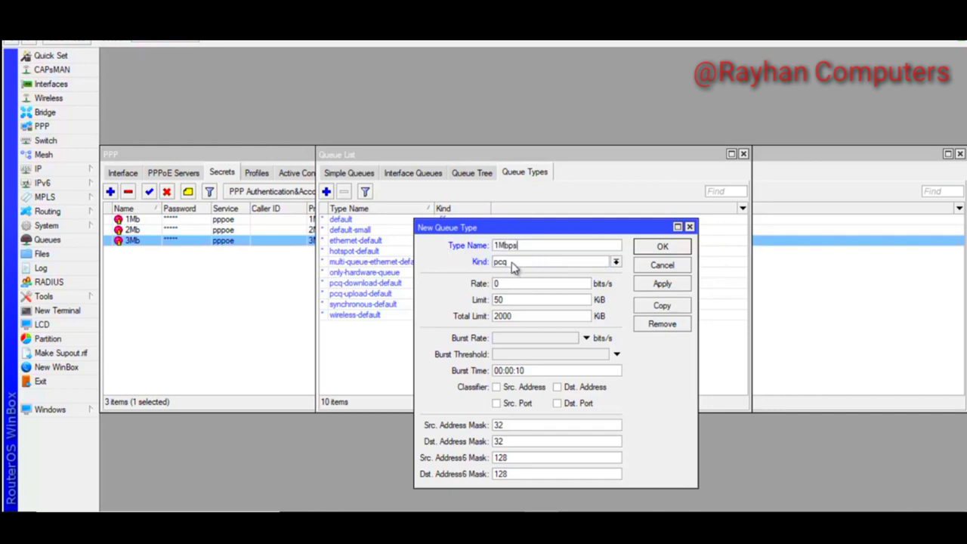
left_click_drag(507, 283, 476, 290)
double_click(502, 283)
left_click(505, 283)
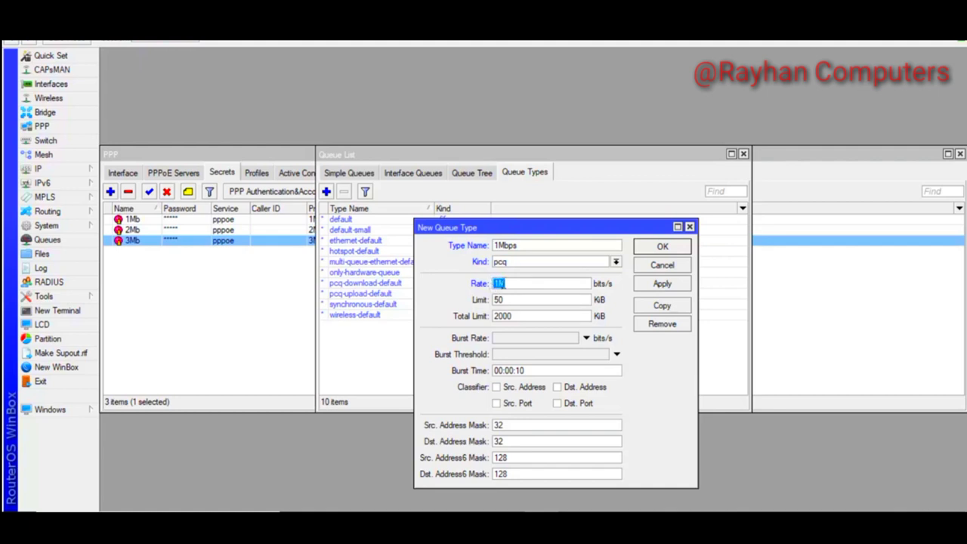
left_click(499, 388)
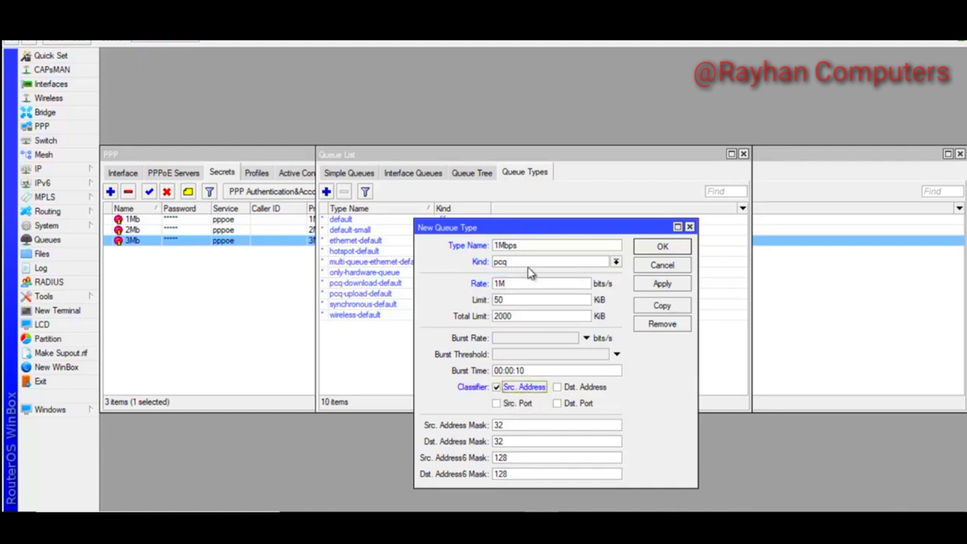
left_click(523, 243)
type("_Upload")
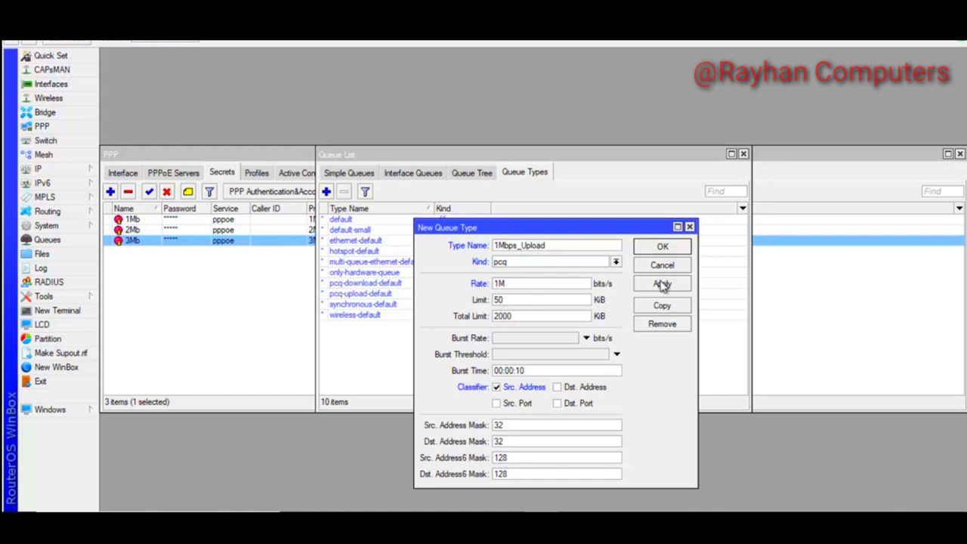
left_click(662, 285)
Copy it as 1Mbps_Download, classified by destination address instead of source
left_click(662, 305)
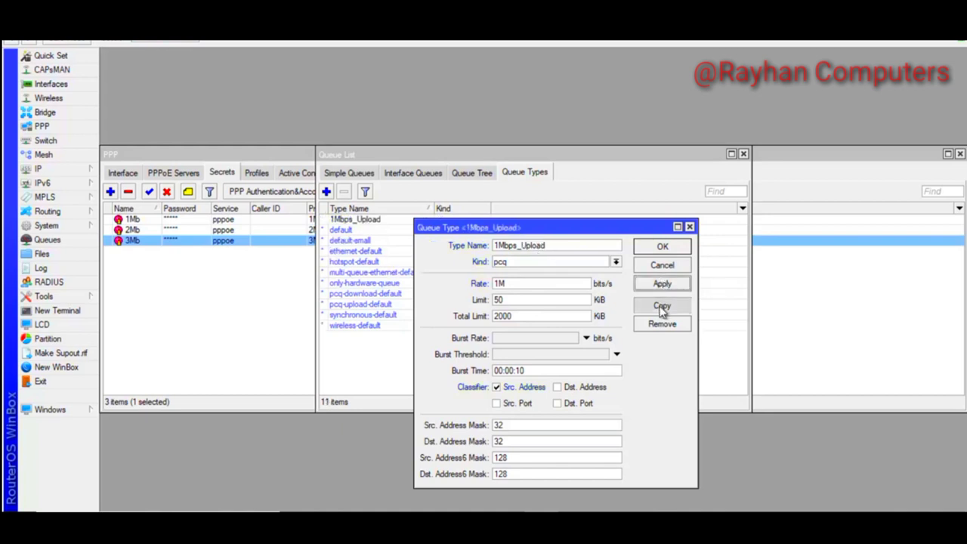
type("1Mbps_")
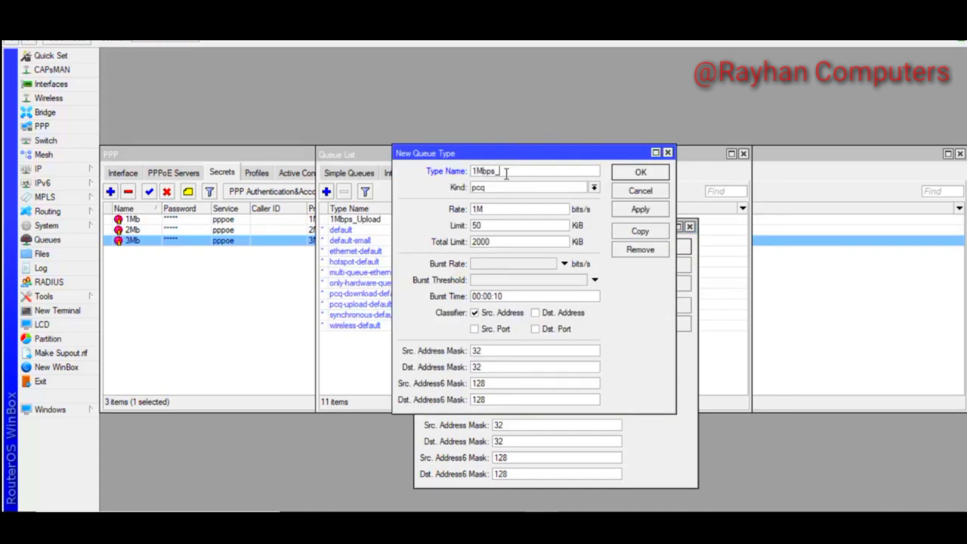
type("Download")
left_click(476, 313)
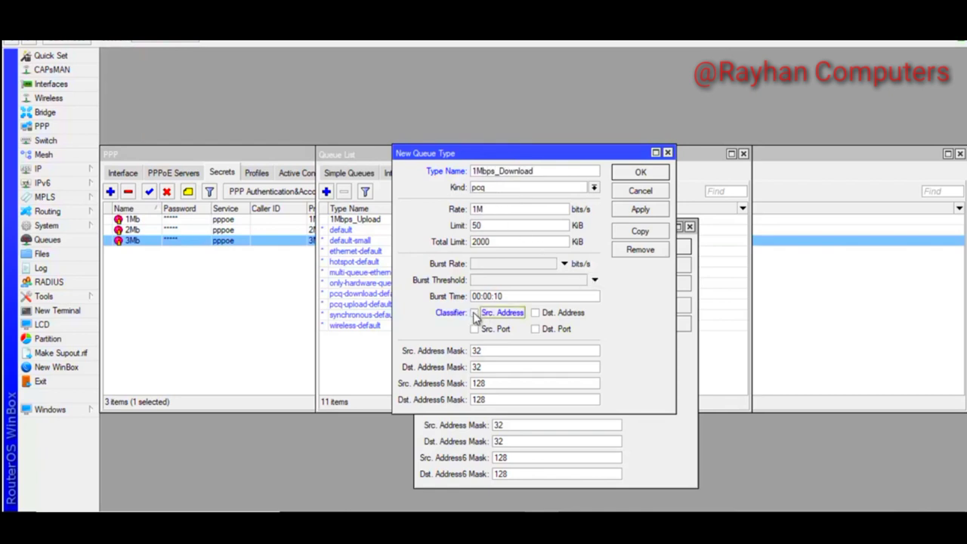
left_click(536, 314)
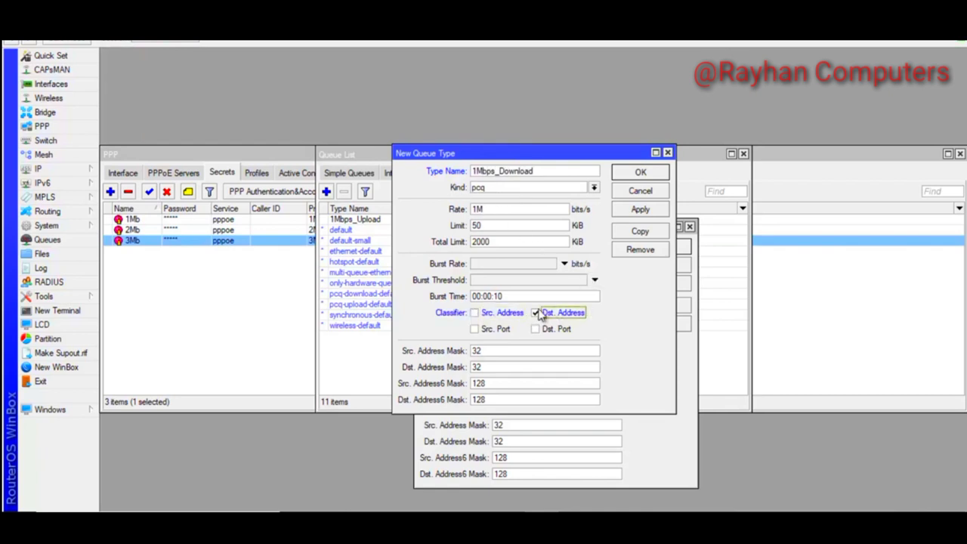
left_click(644, 210)
left_click(641, 172)
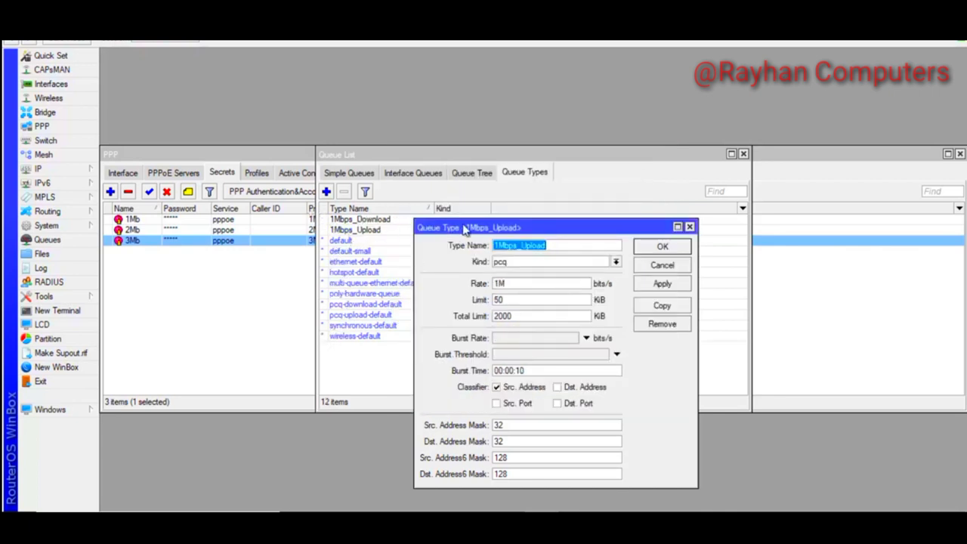
left_click_drag(627, 217, 773, 205)
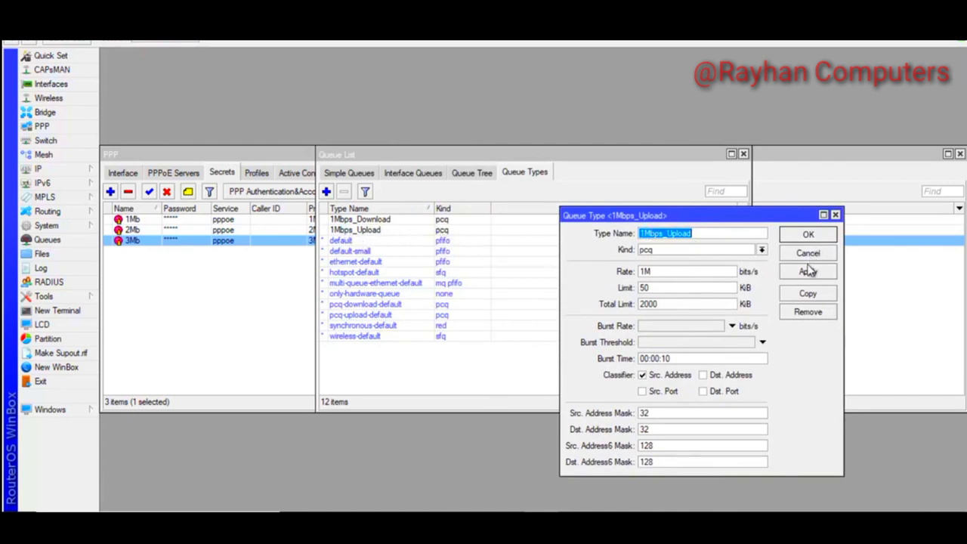
Copy 1Mbps_Upload into a 2Mbps_Upload queue type with rate 2M
left_click(808, 293)
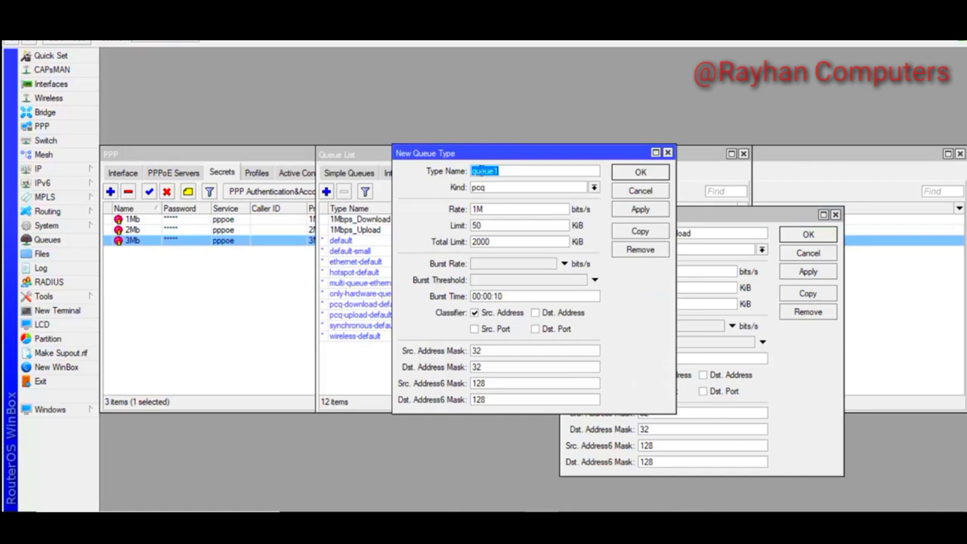
type("2Mbps_Upload")
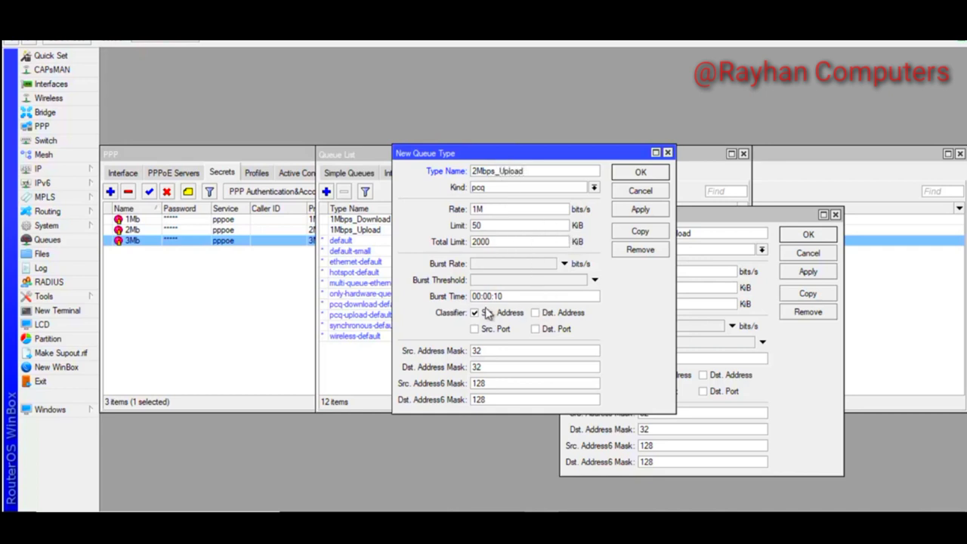
left_click_drag(503, 156, 512, 169)
double_click(488, 223)
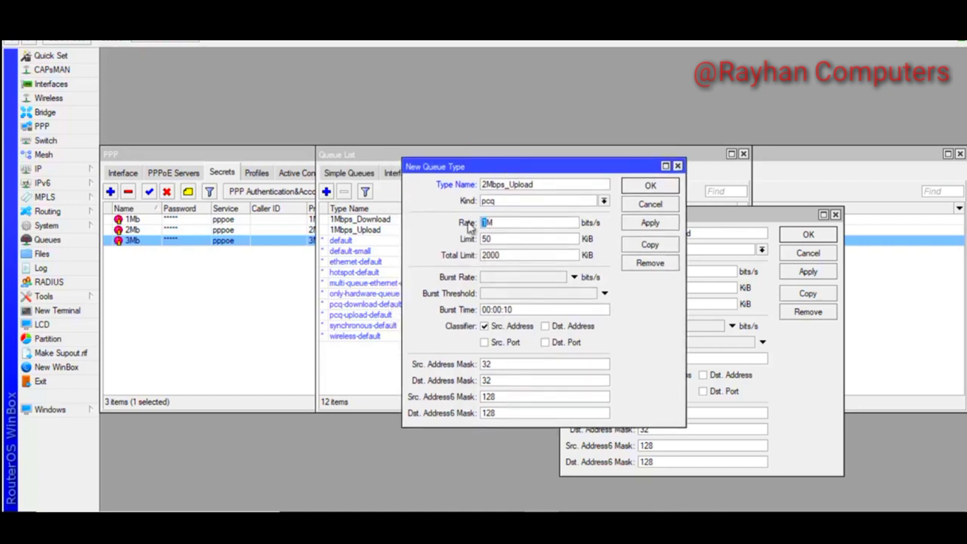
type("2M")
left_click(669, 225)
Copy it as 2Mbps_Download, classified by destination address instead of source
left_click(649, 245)
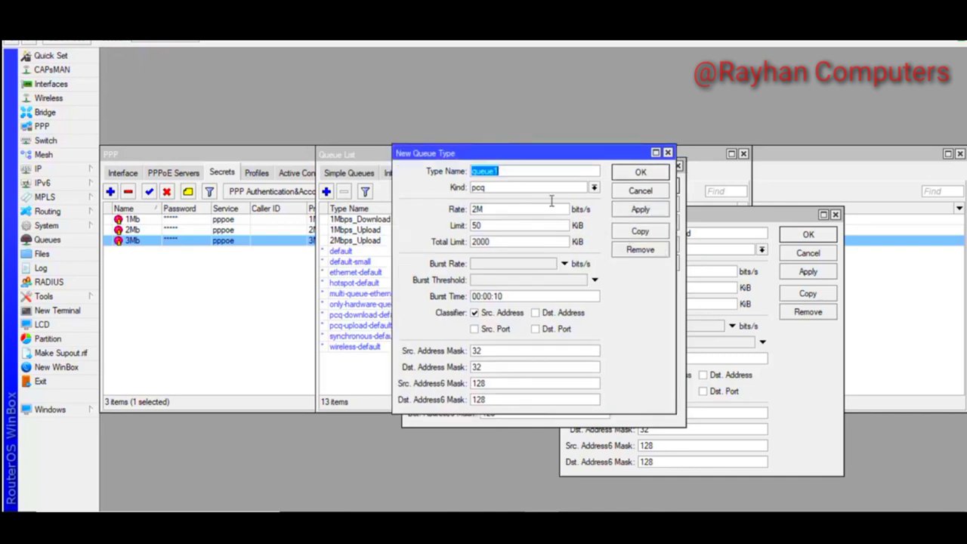
type("2Mbps_Download")
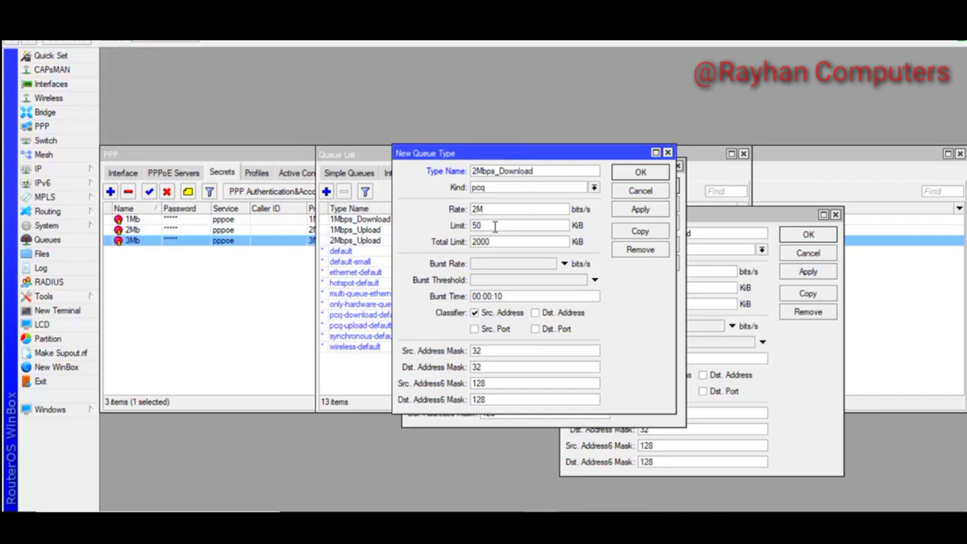
left_click(535, 313)
left_click(474, 313)
left_click(640, 209)
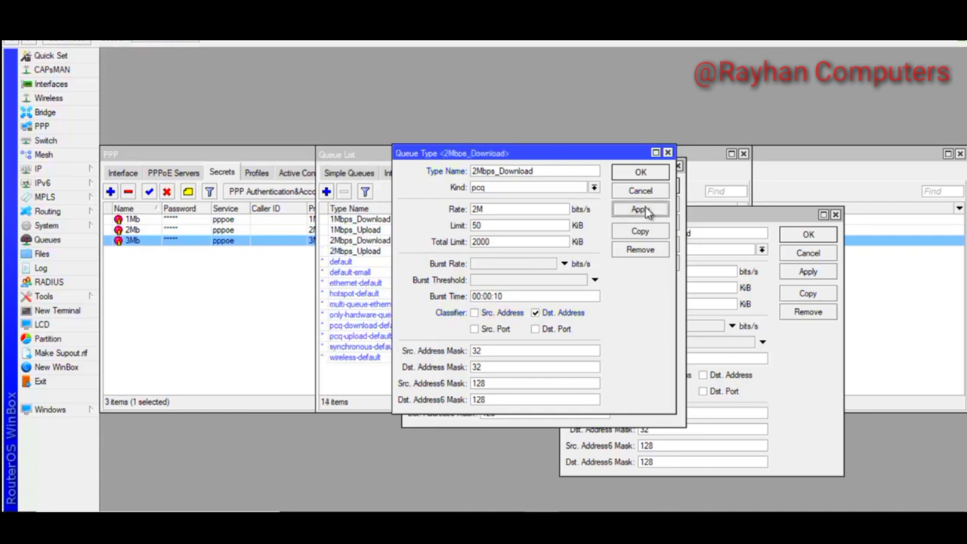
left_click(640, 172)
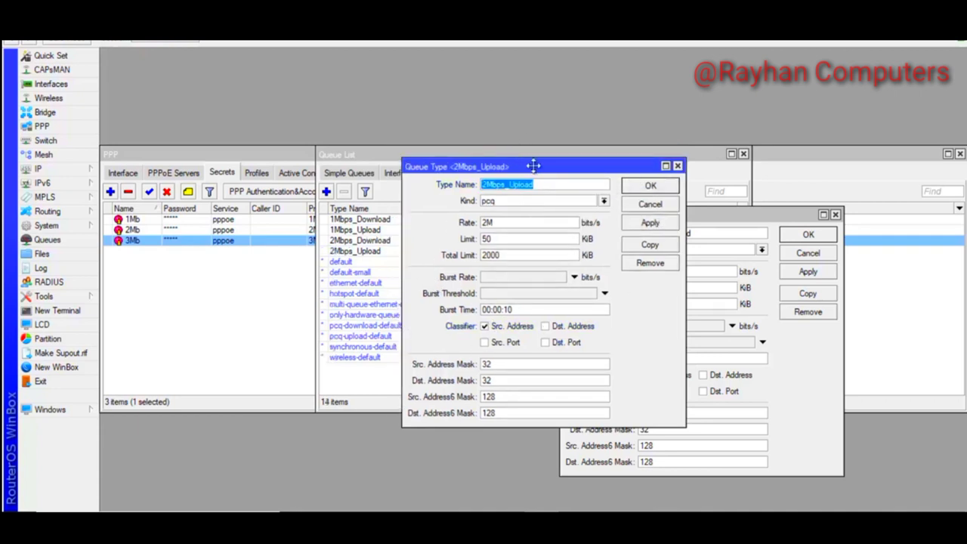
Start another queue type copy with rate 3M for 3Mbps_Upload
left_click_drag(526, 166, 595, 180)
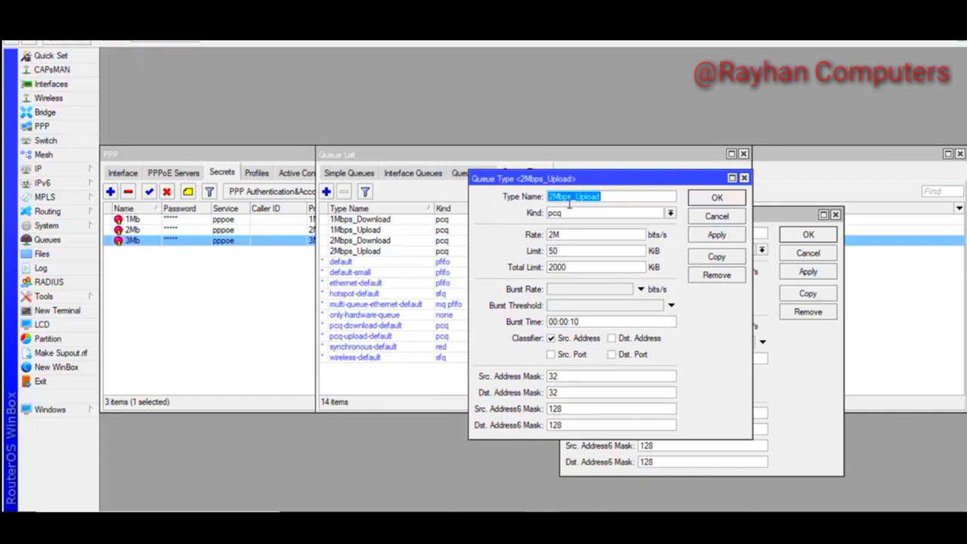
left_click(716, 259)
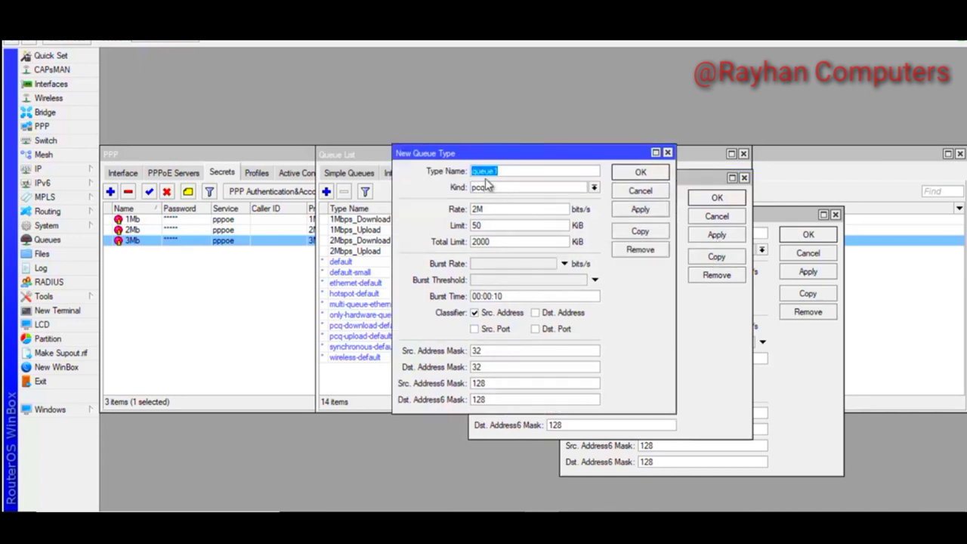
type("3Mbps_Upload")
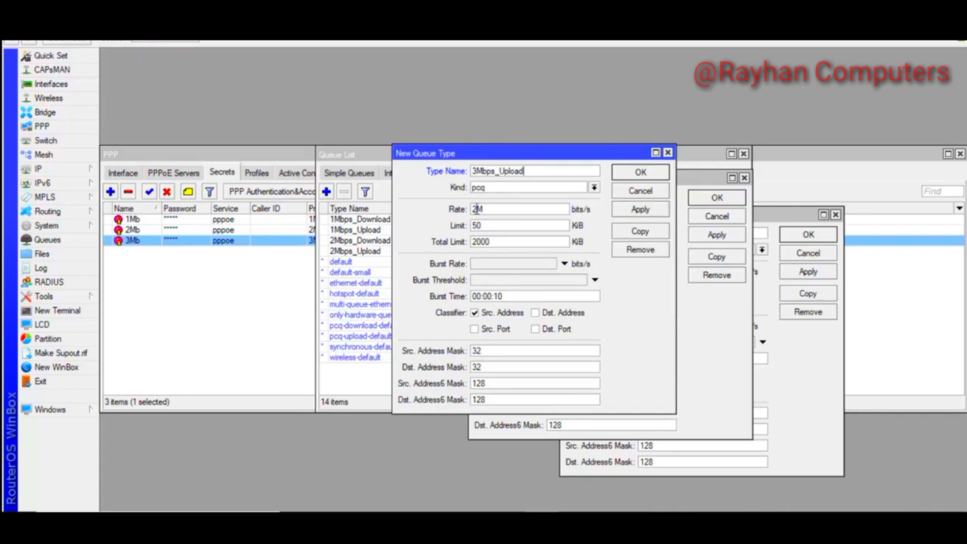
Save 3Mbps_Upload at 3M and copy it as 3Mbps_Download classified by destination address
left_click_drag(483, 210, 459, 214)
left_click(644, 212)
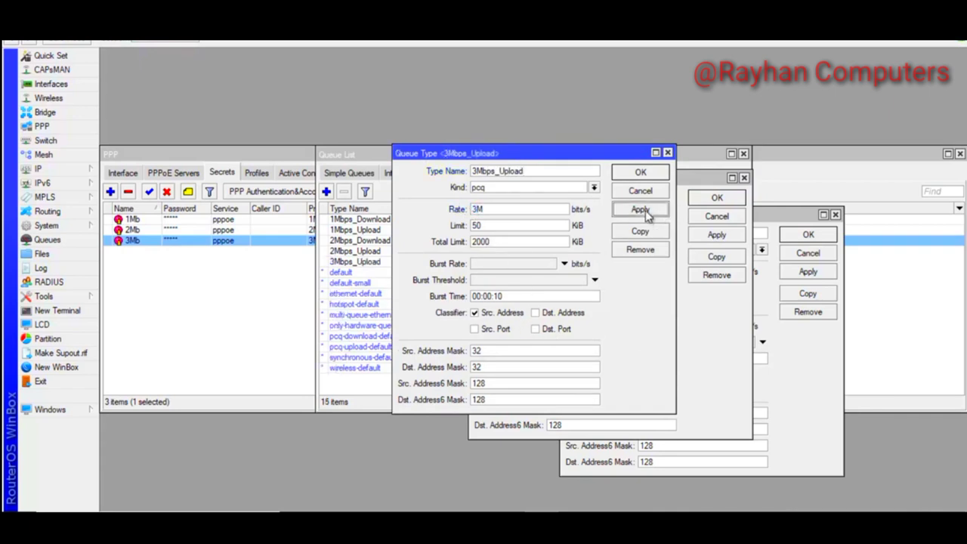
left_click(640, 232)
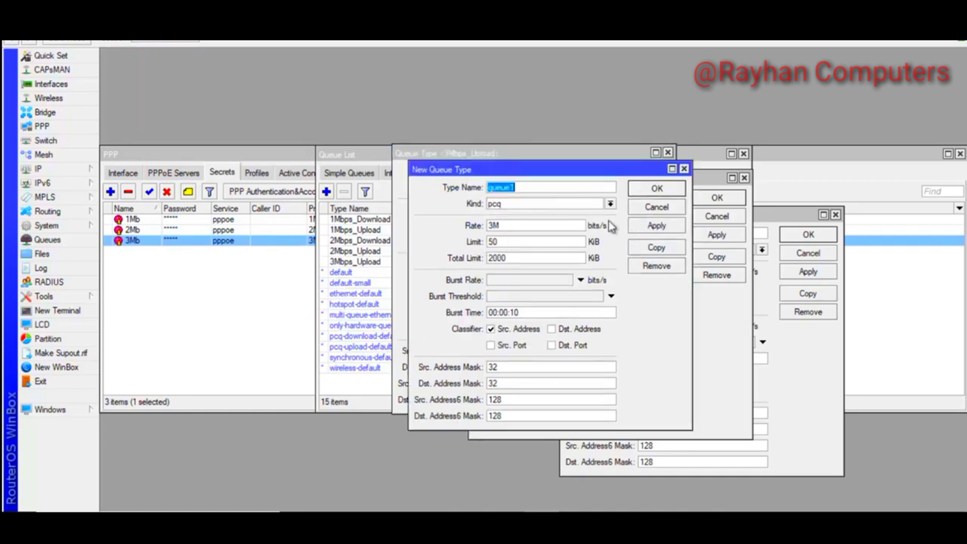
type("3Mbps_Download")
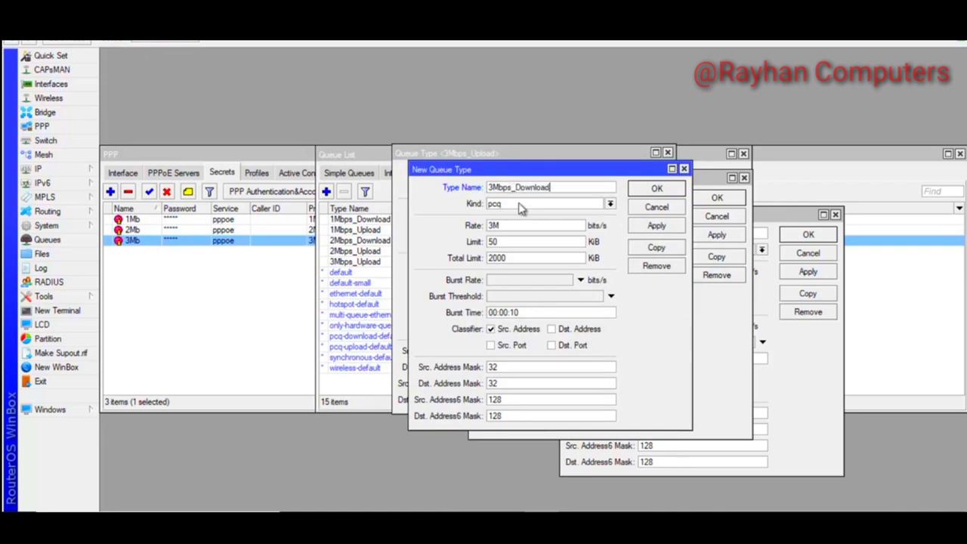
left_click(490, 331)
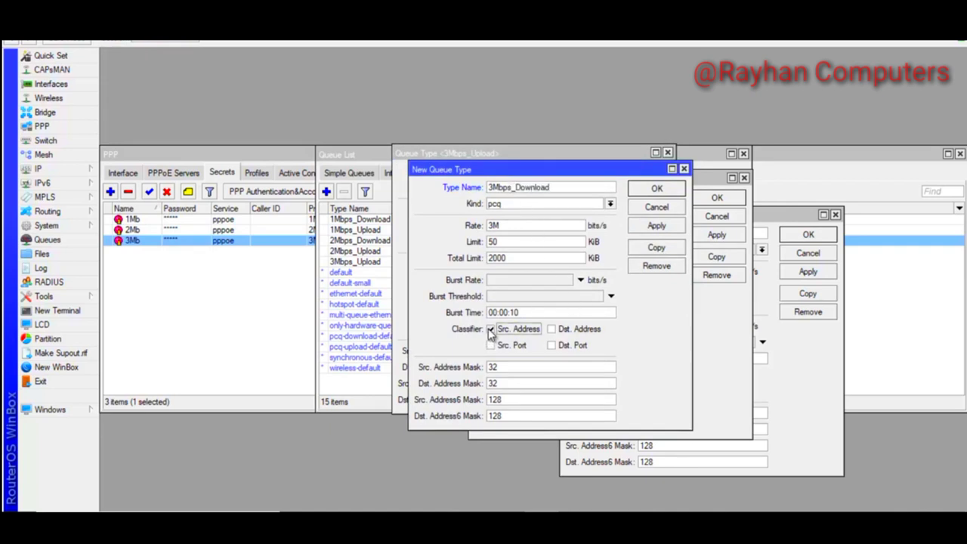
left_click(551, 329)
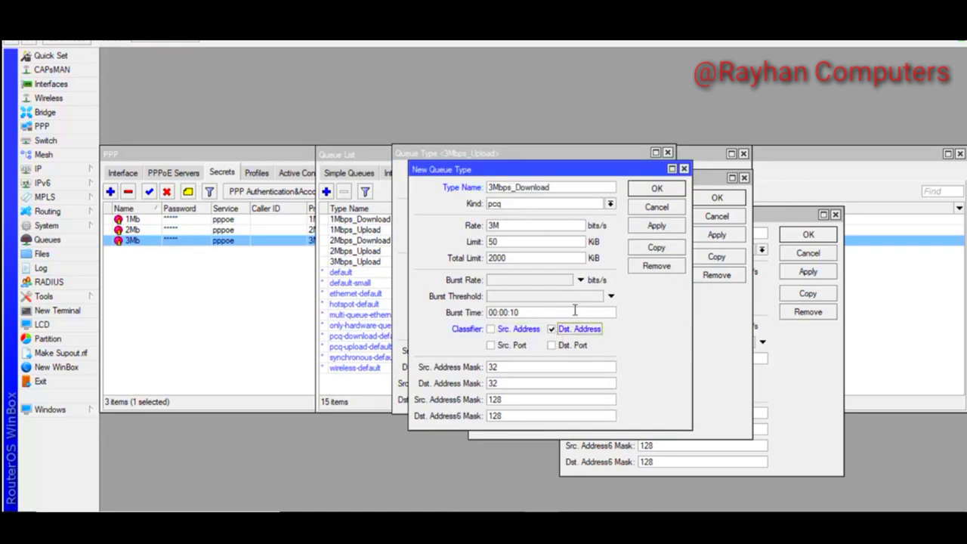
left_click(655, 225)
left_click(649, 191)
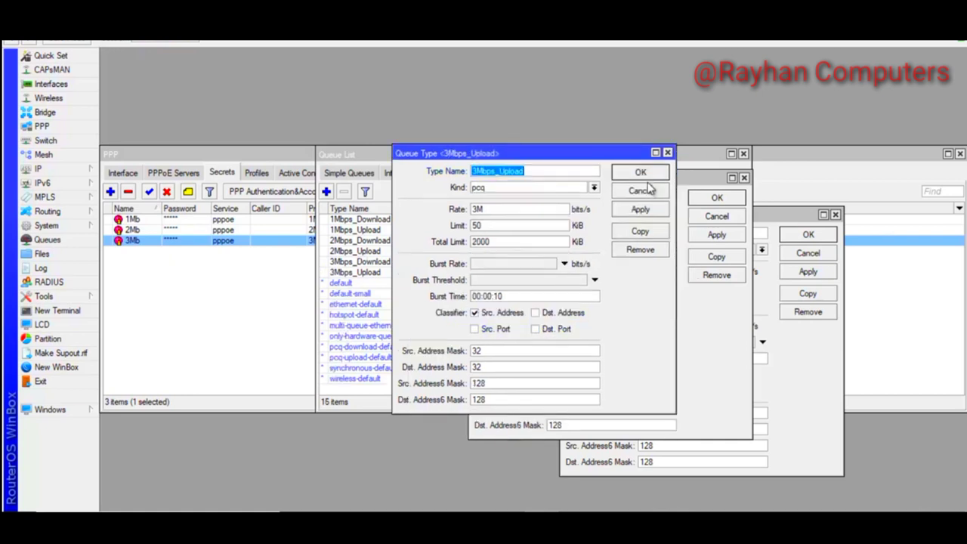
left_click(639, 172)
Close the queue type windows and review the six 1–3Mbps upload/download queue types
left_click(724, 200)
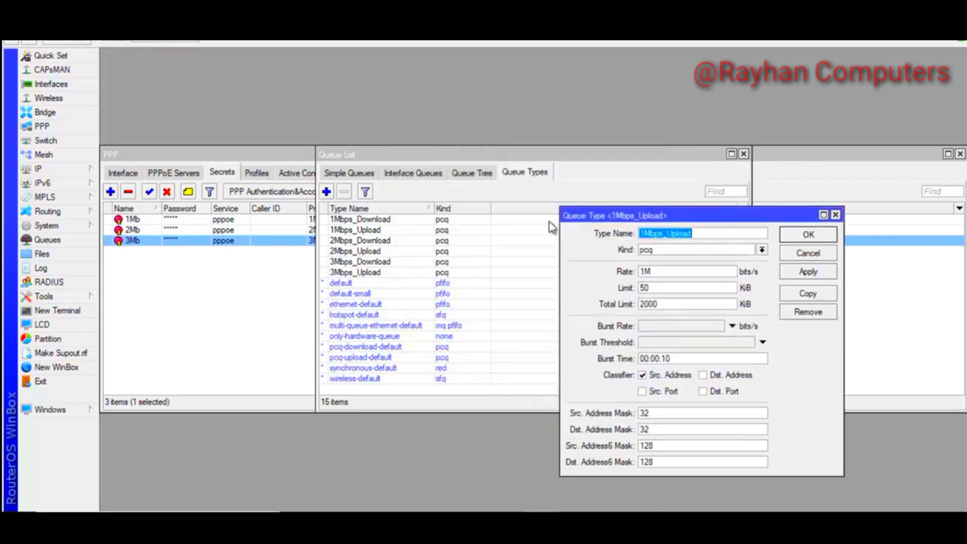
left_click(808, 235)
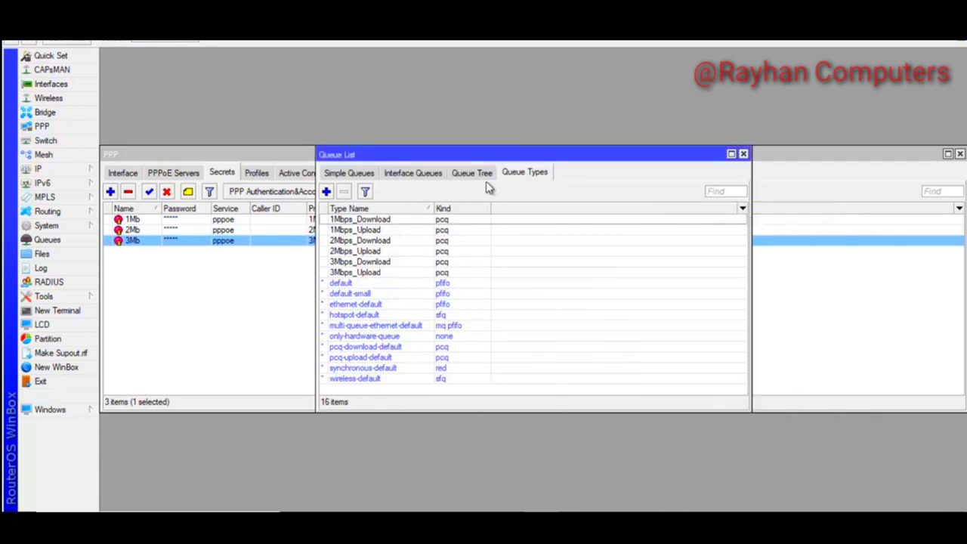
left_click(361, 220)
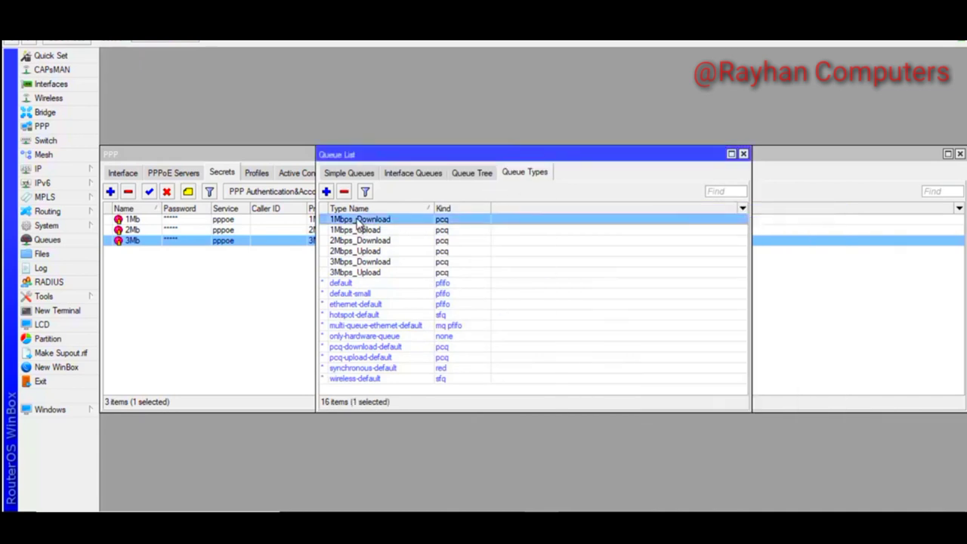
left_click(374, 230)
left_click(374, 242)
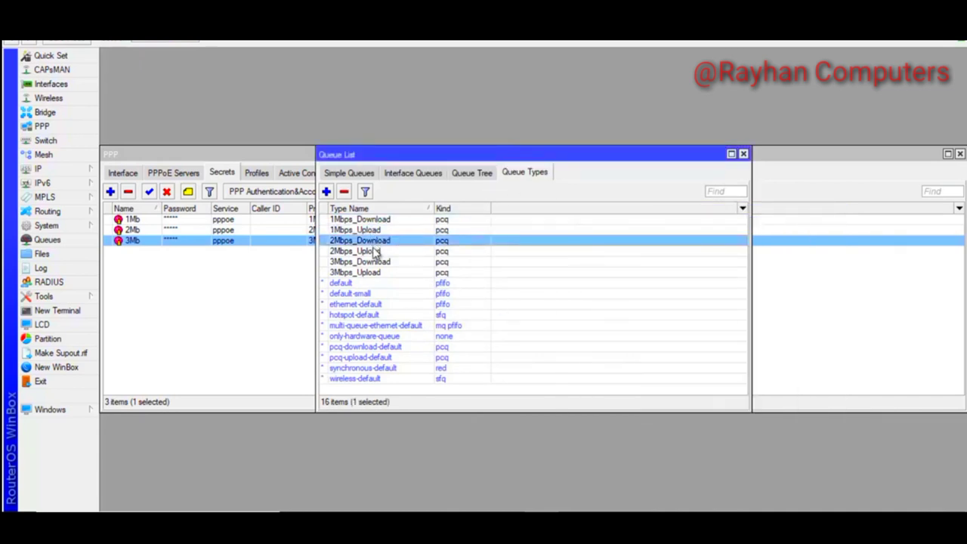
left_click(376, 252)
left_click(379, 263)
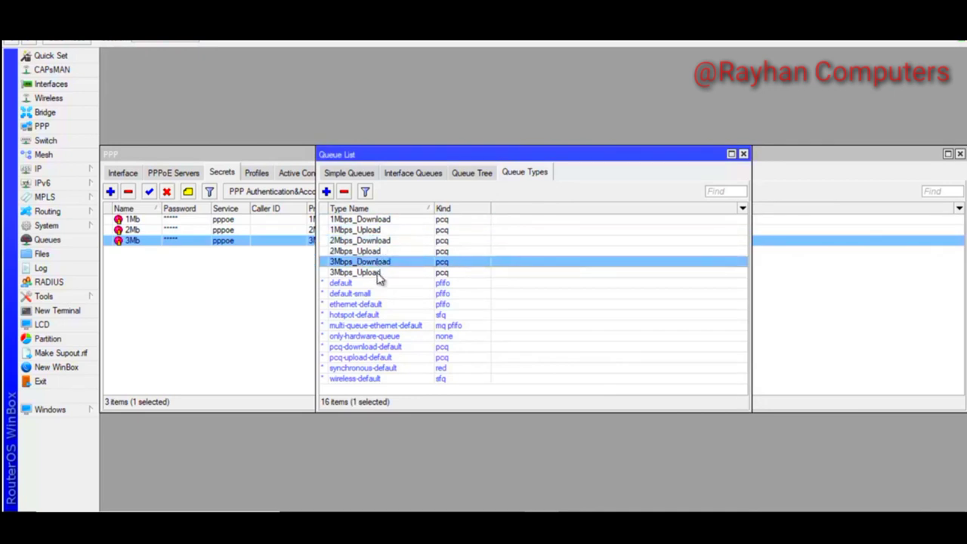
left_click(380, 272)
Set the 1Mbps simple queue's queue types to 1Mbps_Upload and 1Mbps_Download
left_click(344, 173)
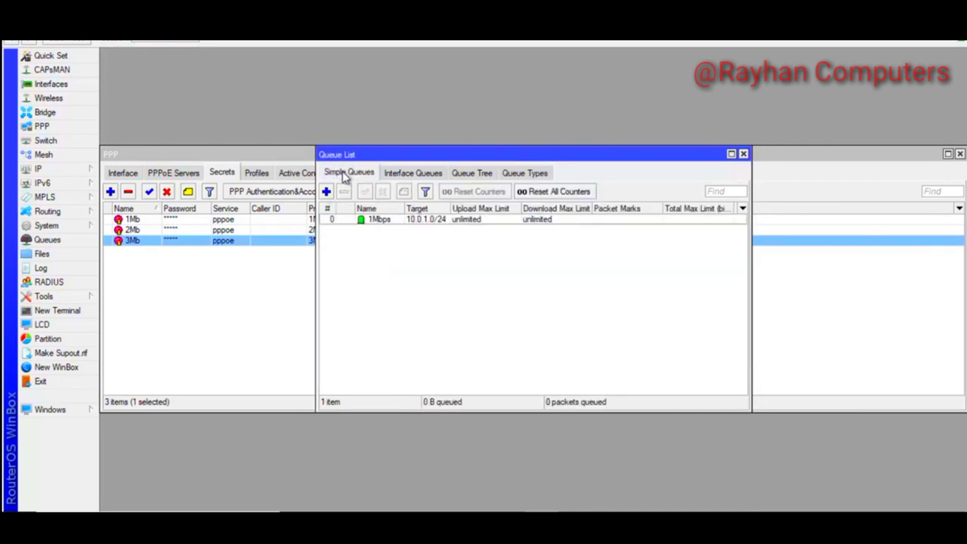
double_click(398, 218)
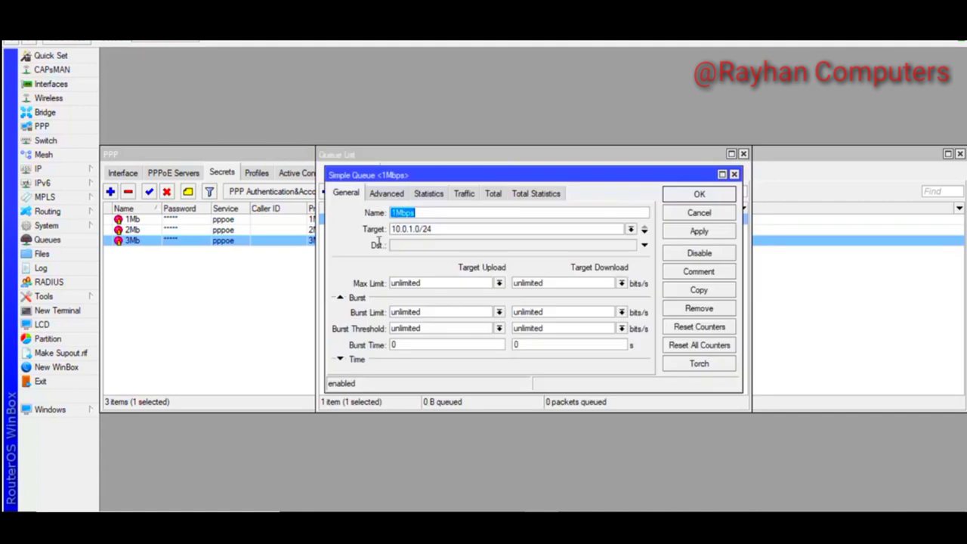
left_click(383, 194)
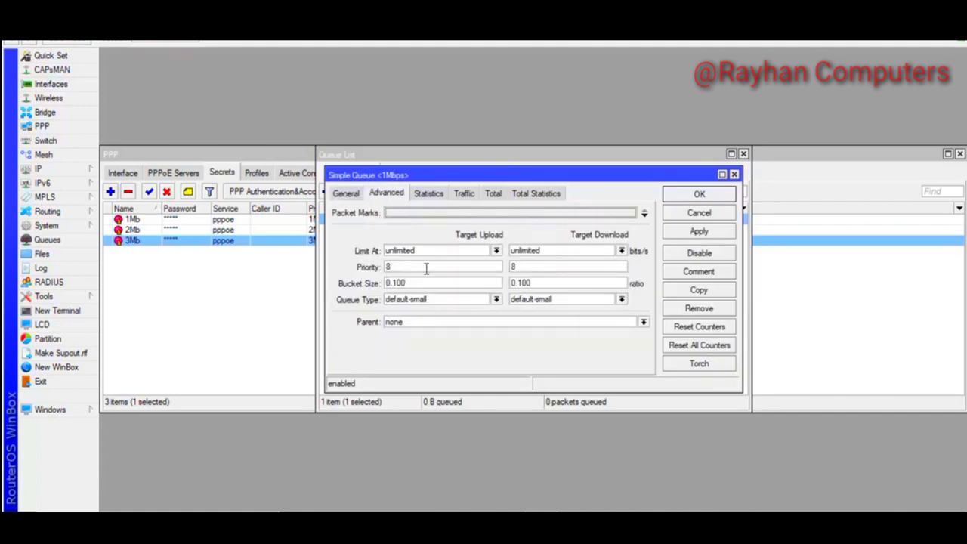
left_click(497, 302)
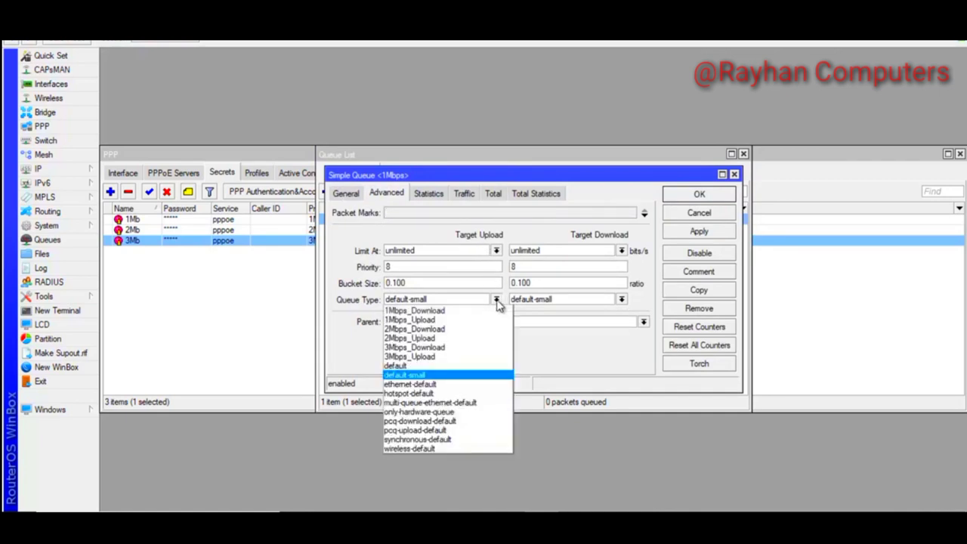
left_click(435, 321)
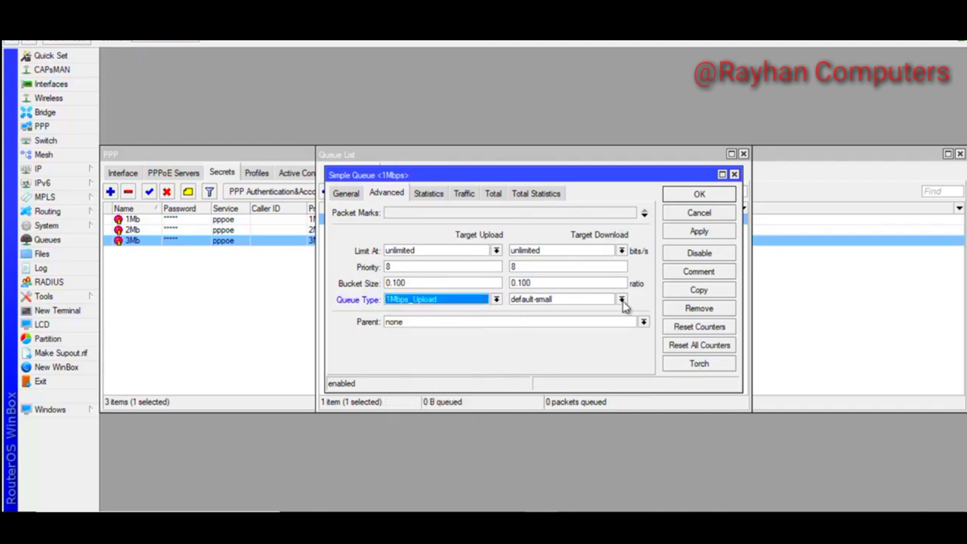
left_click(621, 300)
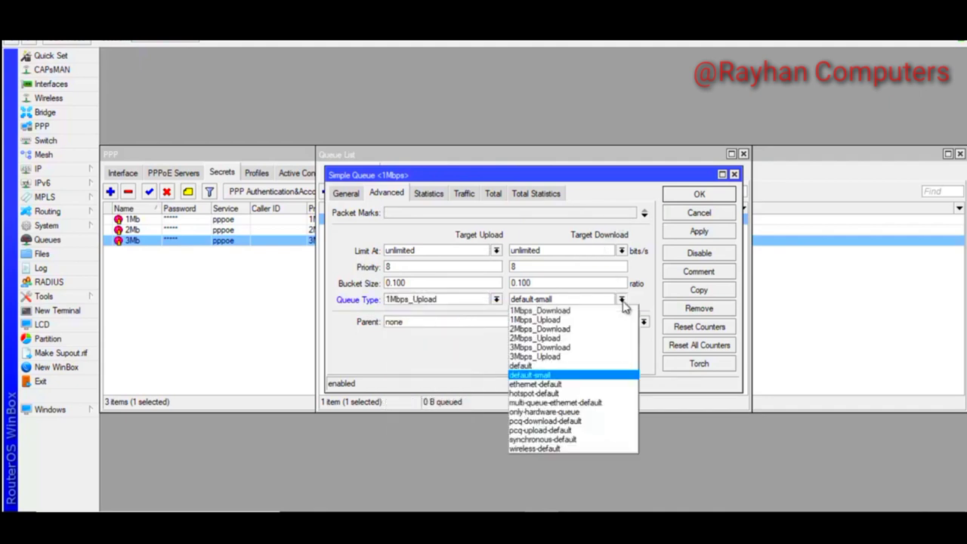
left_click(563, 312)
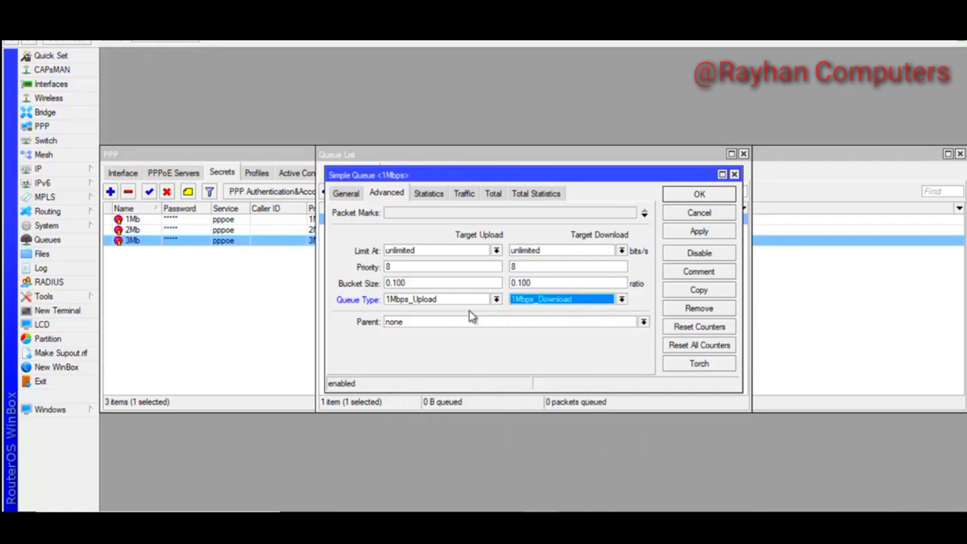
left_click(690, 231)
left_click(687, 195)
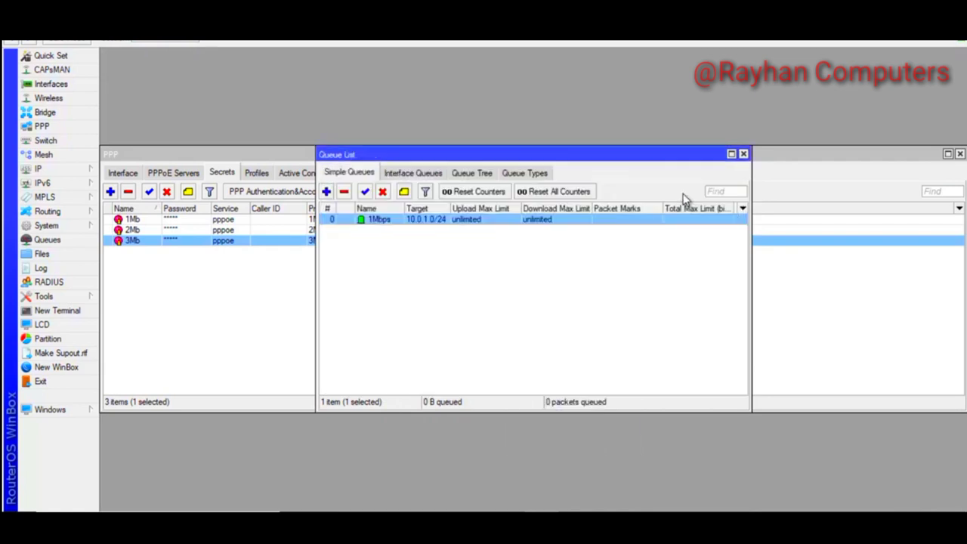
Copy the 1Mbps simple queue as 2Mbps, targeting 10.0.2.0/24
double_click(378, 219)
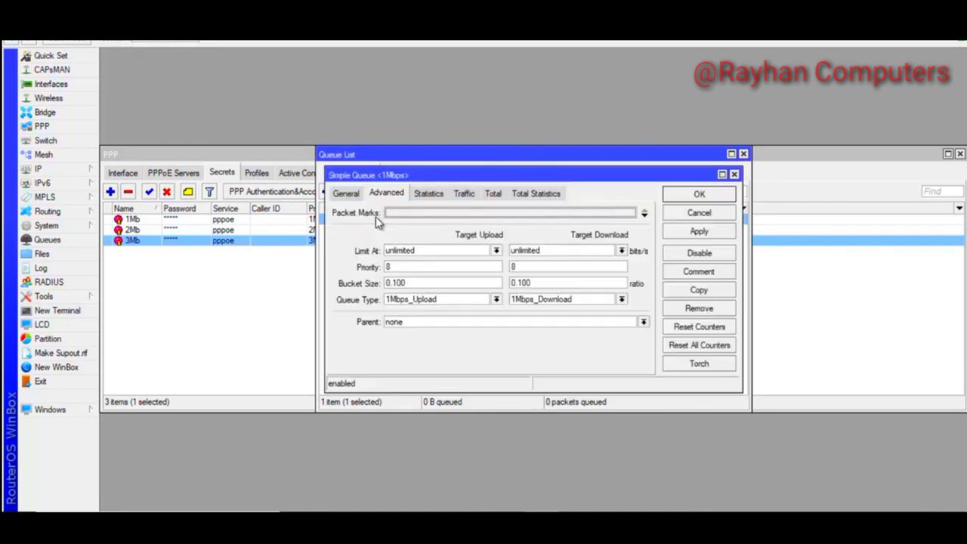
left_click(700, 293)
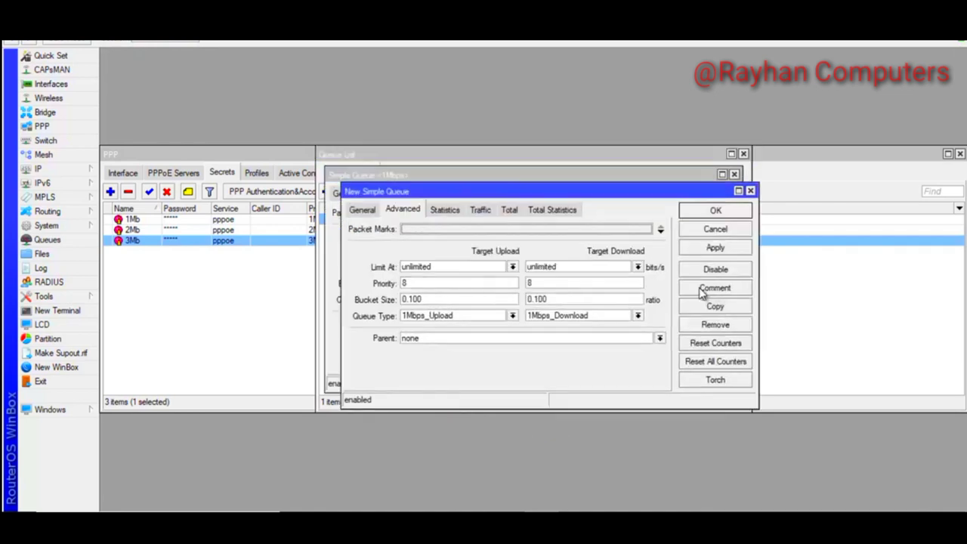
left_click(369, 211)
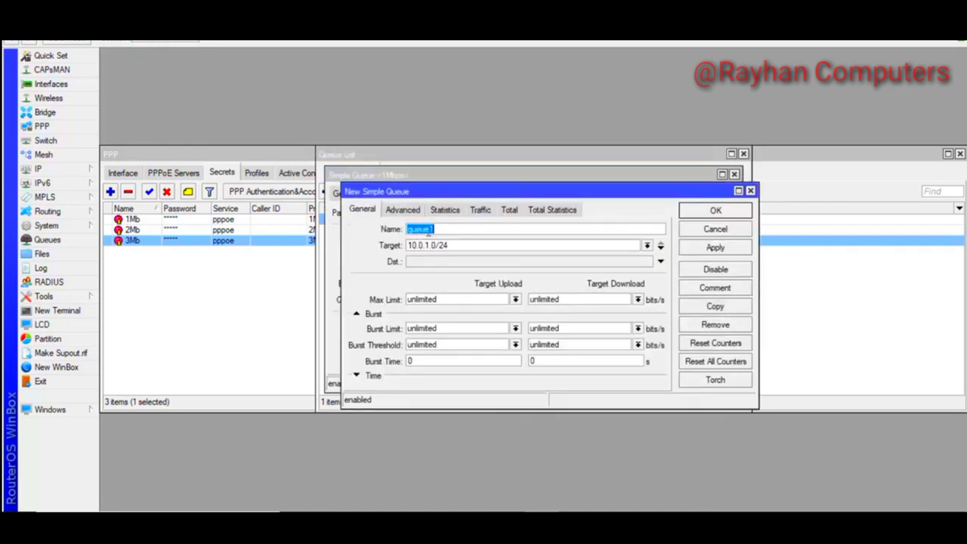
type("2")
key("BackSpace")
type("2")
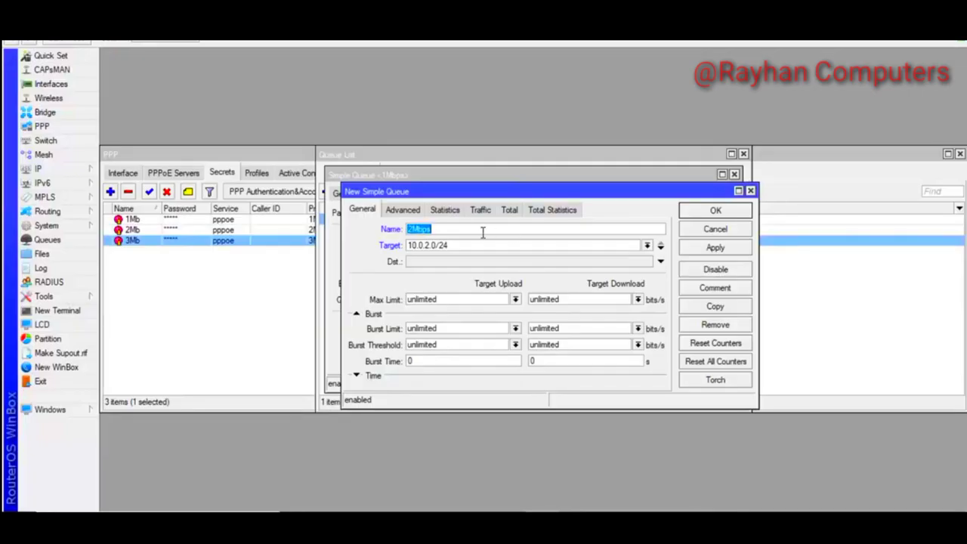
Give the 2Mbps queue 2Mbps_Upload/2Mbps_Download queue types, save it, then copy 1Mbps again
left_click(412, 212)
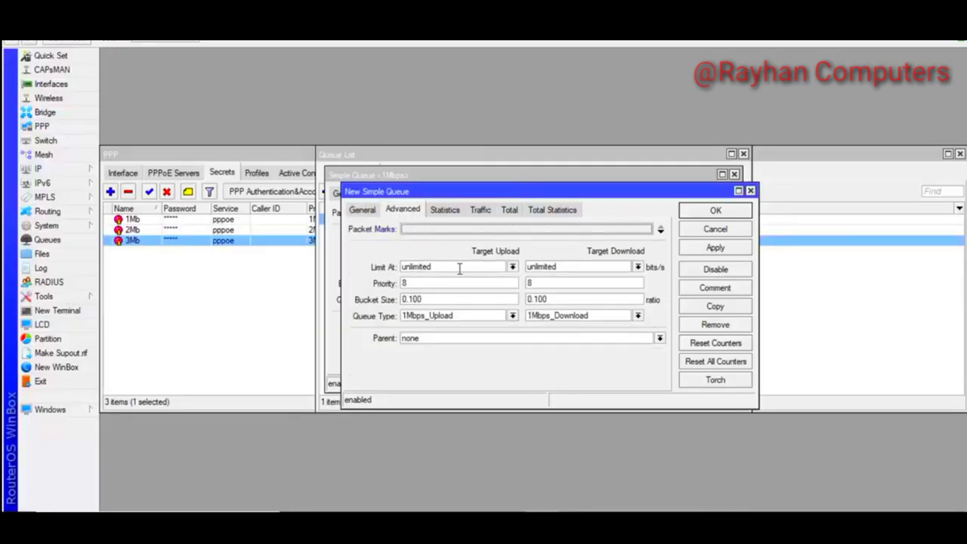
left_click(512, 315)
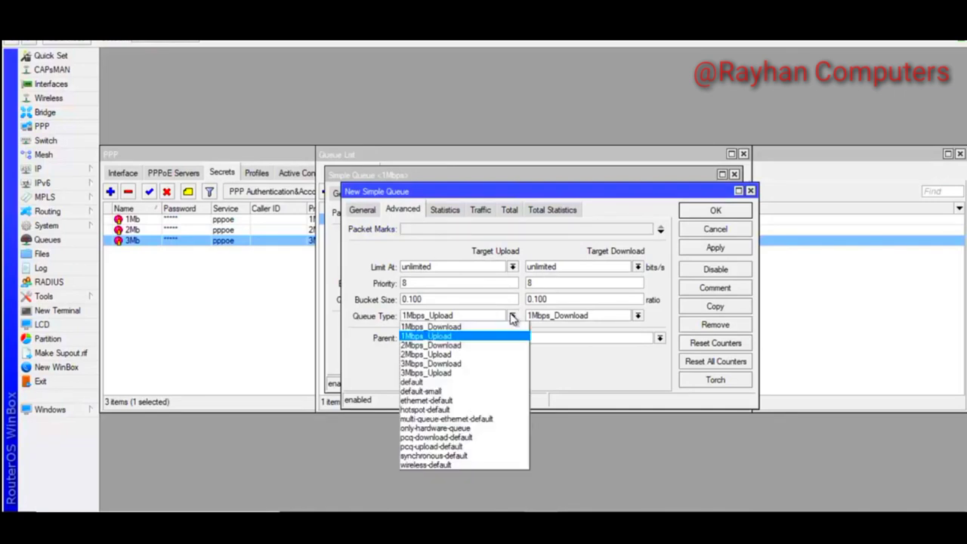
left_click(438, 355)
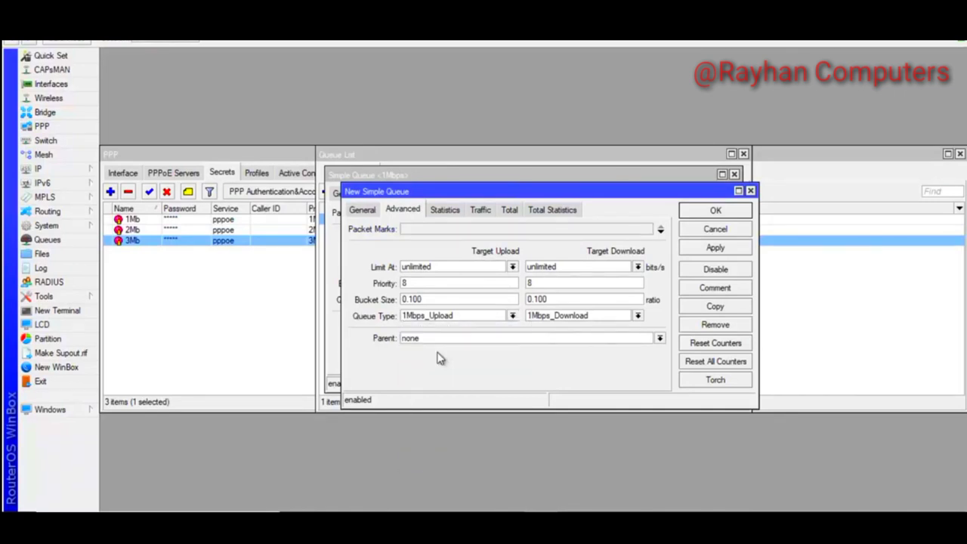
left_click(639, 316)
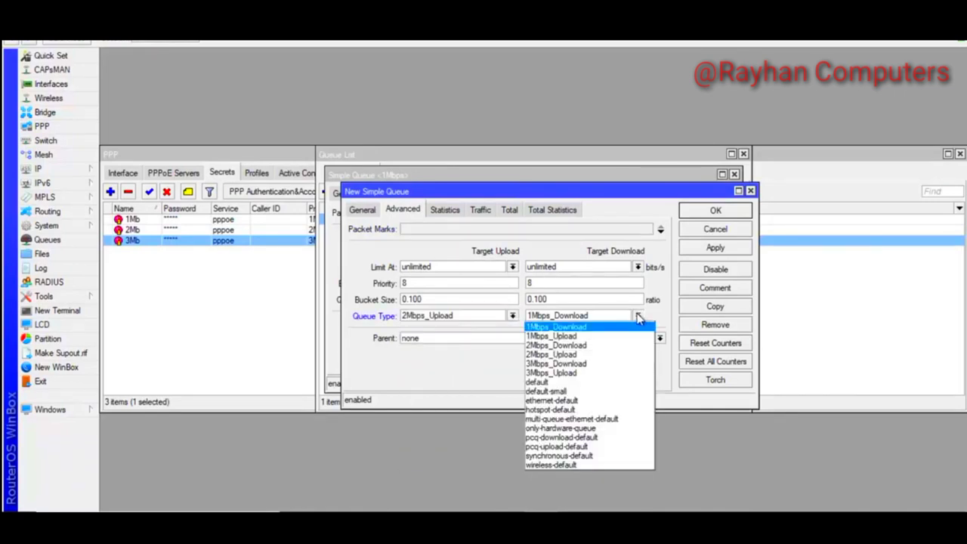
left_click(577, 351)
left_click(713, 248)
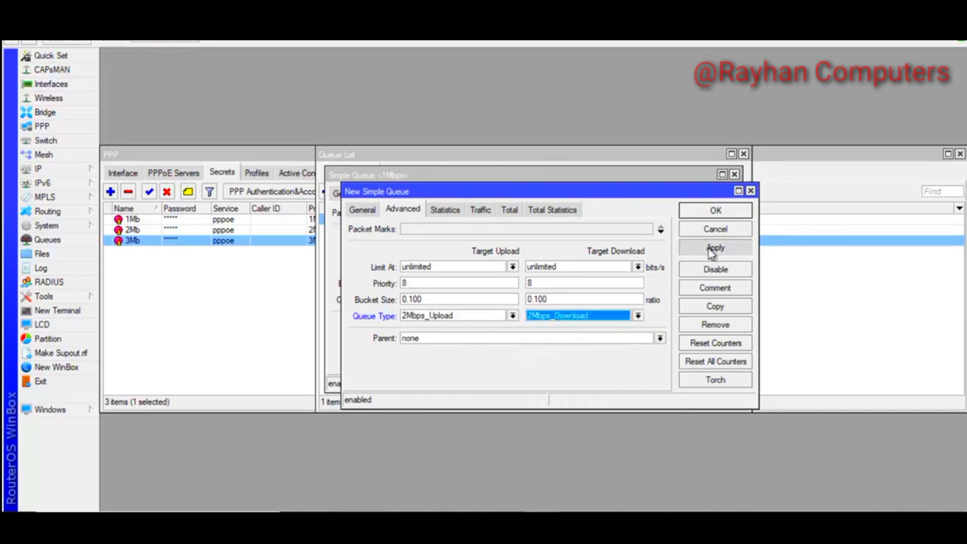
left_click(715, 210)
left_click(699, 290)
left_click(368, 211)
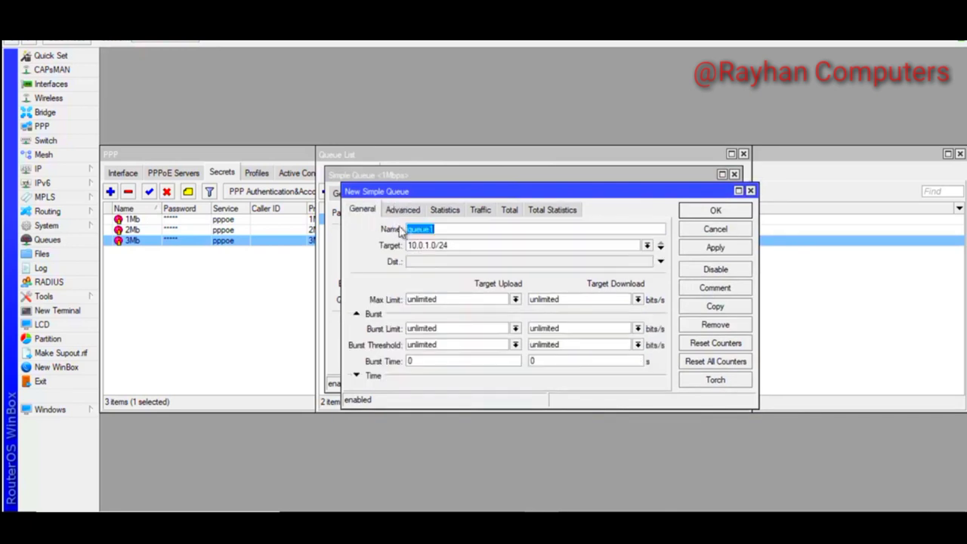
Rename the copied queue to 3Mbps and change its target to 10.0.3.0/24
type("3Mbps")
left_click(427, 245)
key("BackSpace")
Set 3Mbps_Upload and 3Mbps_Download queue types, save the 3Mbps queue and close the 1Mbps queue
left_click(404, 211)
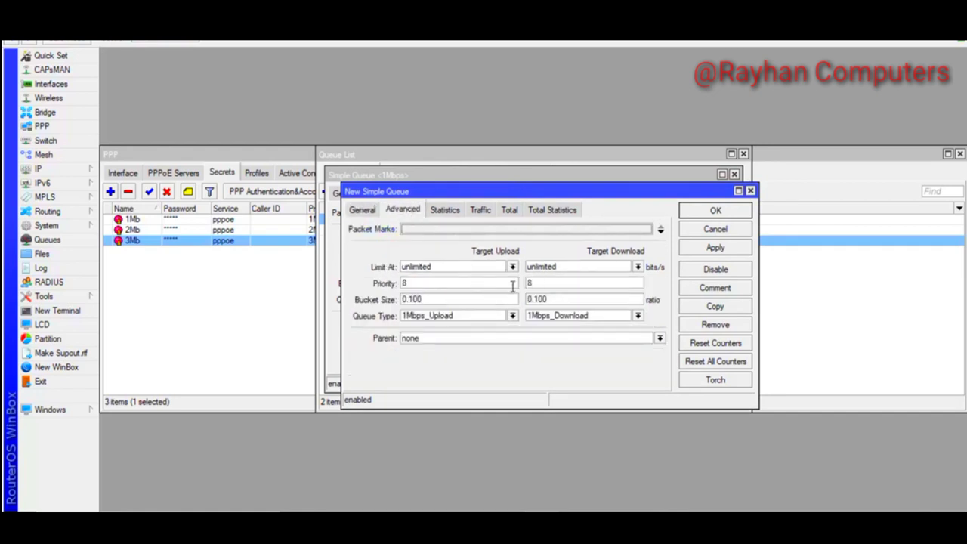
left_click(513, 316)
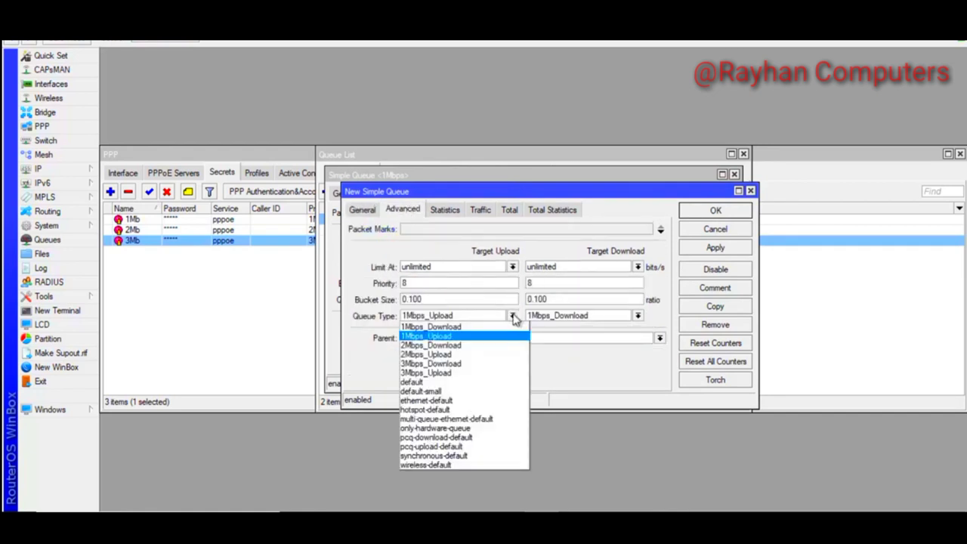
left_click(447, 374)
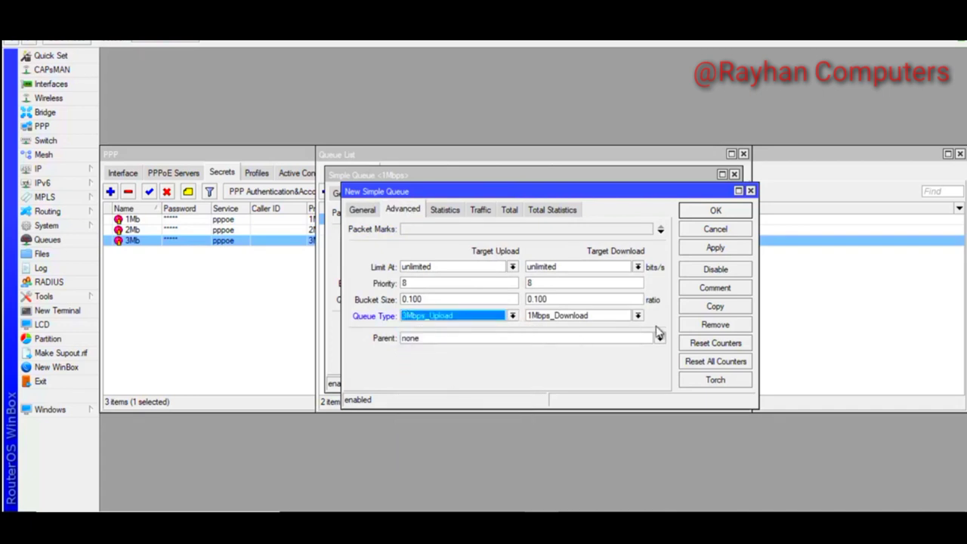
left_click(638, 317)
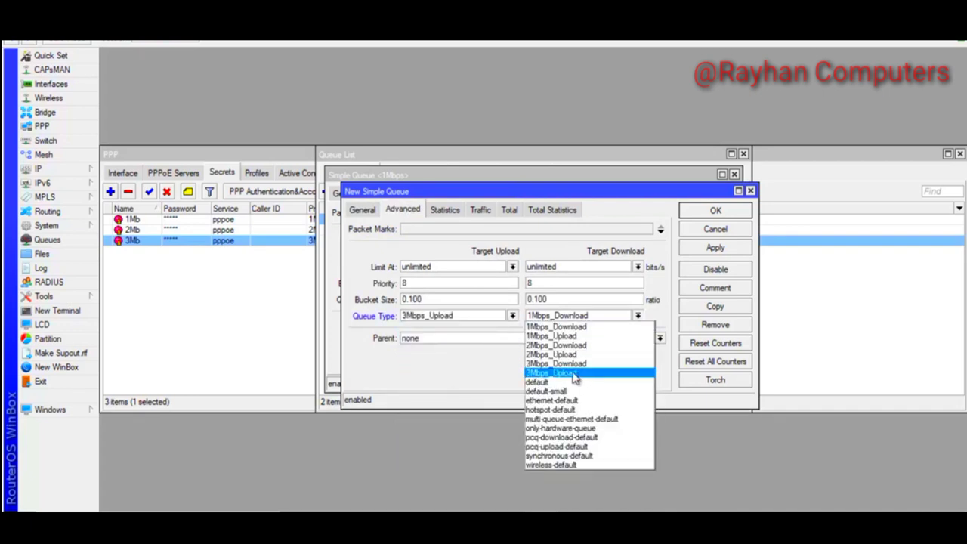
left_click(552, 365)
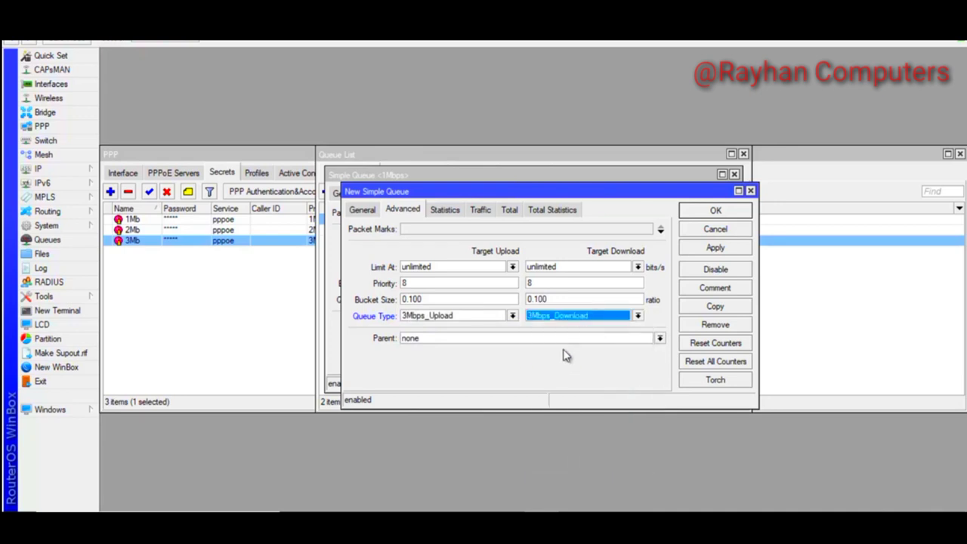
left_click(715, 248)
left_click(709, 211)
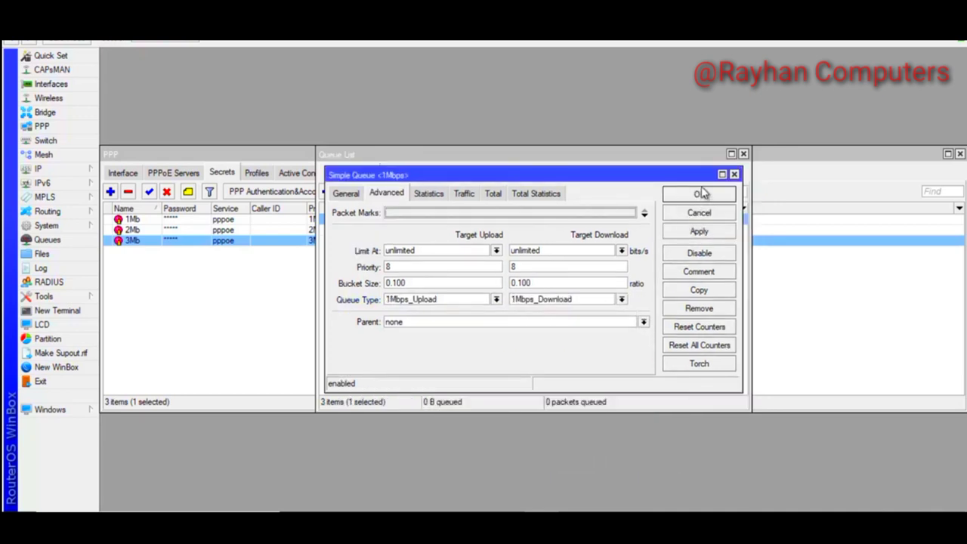
left_click(702, 193)
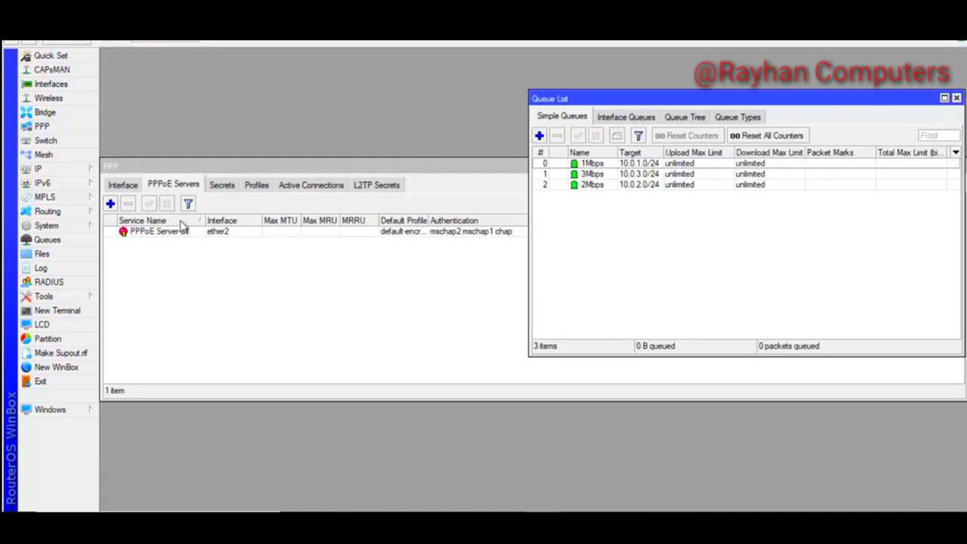
Inspect the 1Mb, 2Mb and 3Mb PPP profiles, then the 2Mb and 3Mb secrets
left_click(256, 186)
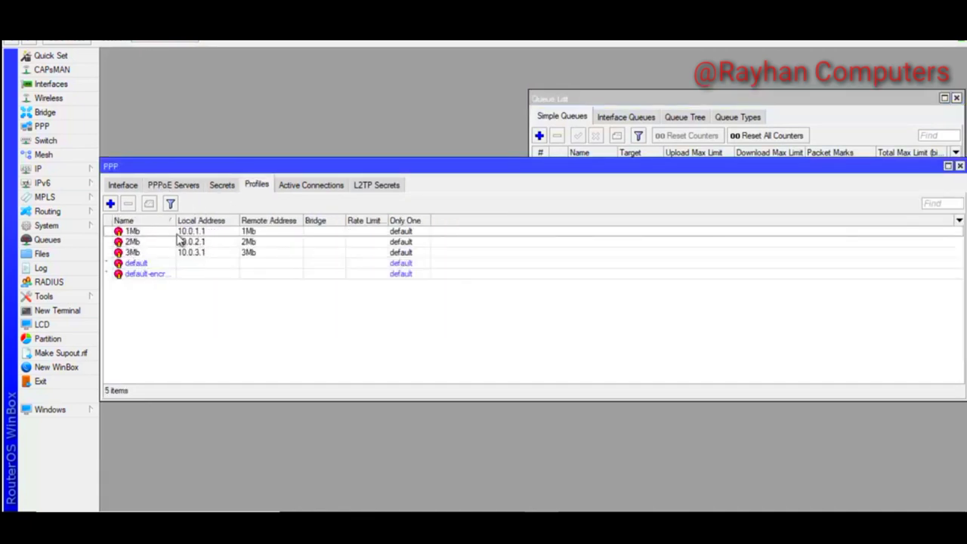
left_click(146, 232)
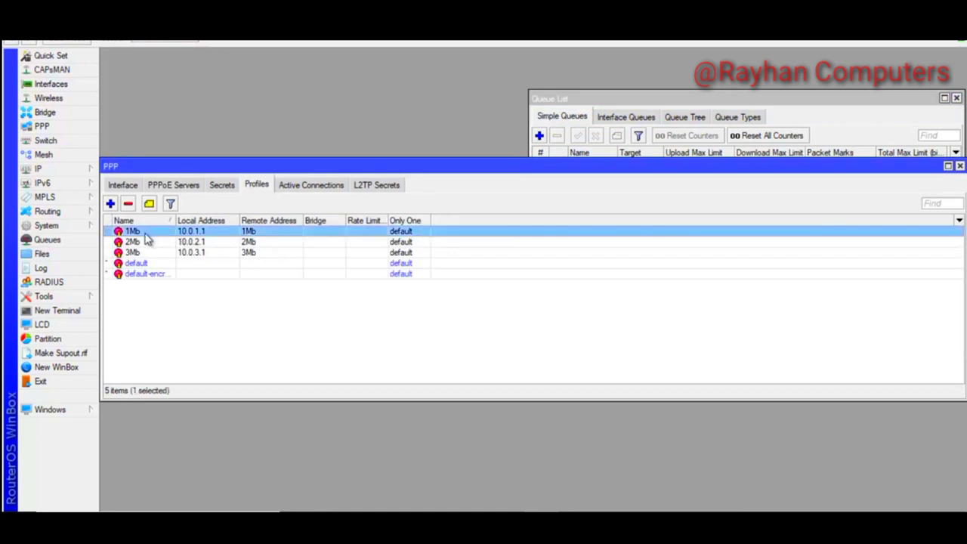
left_click(139, 240)
left_click(139, 254)
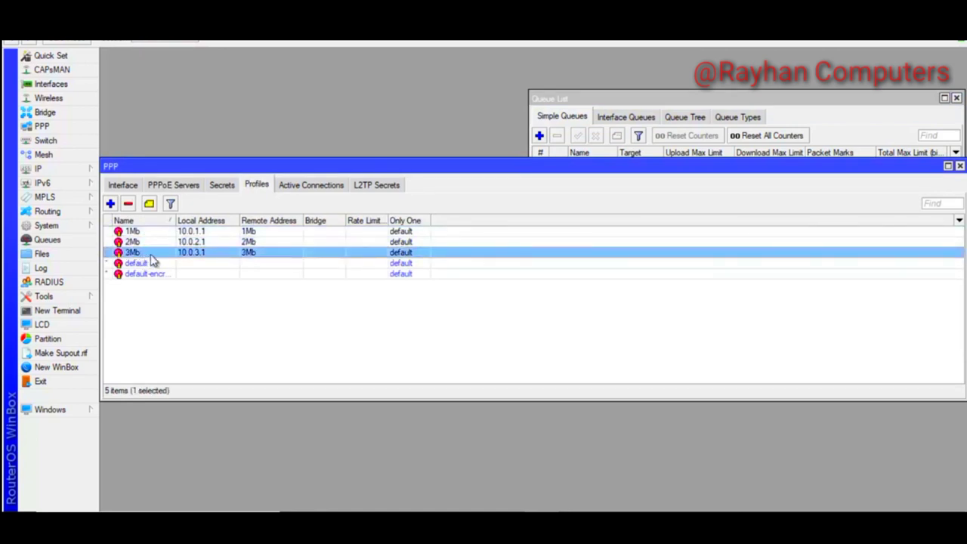
left_click(221, 187)
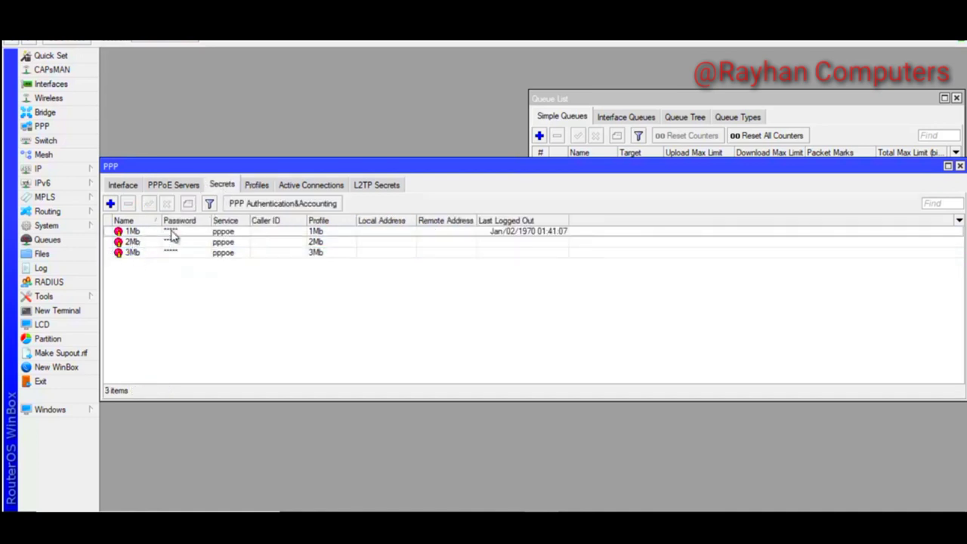
left_click(140, 244)
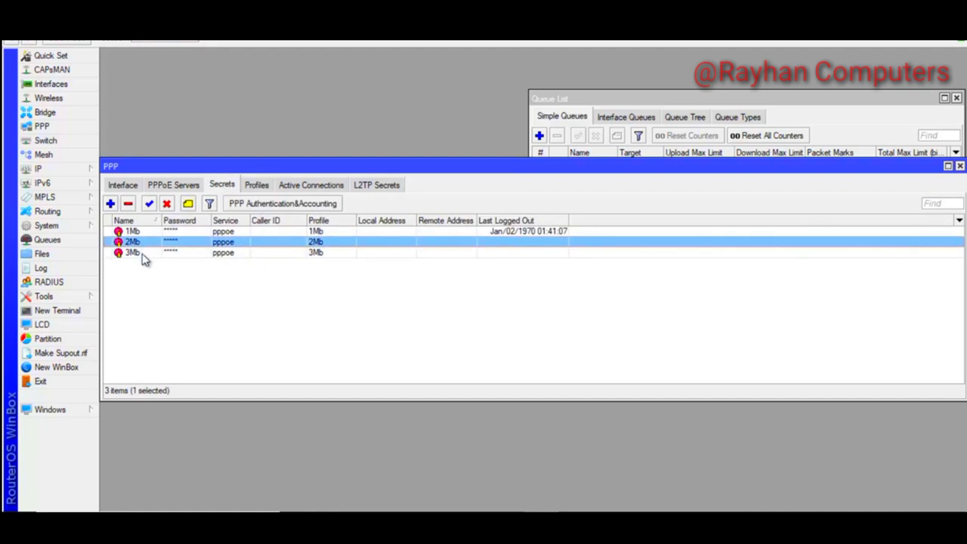
left_click(143, 255)
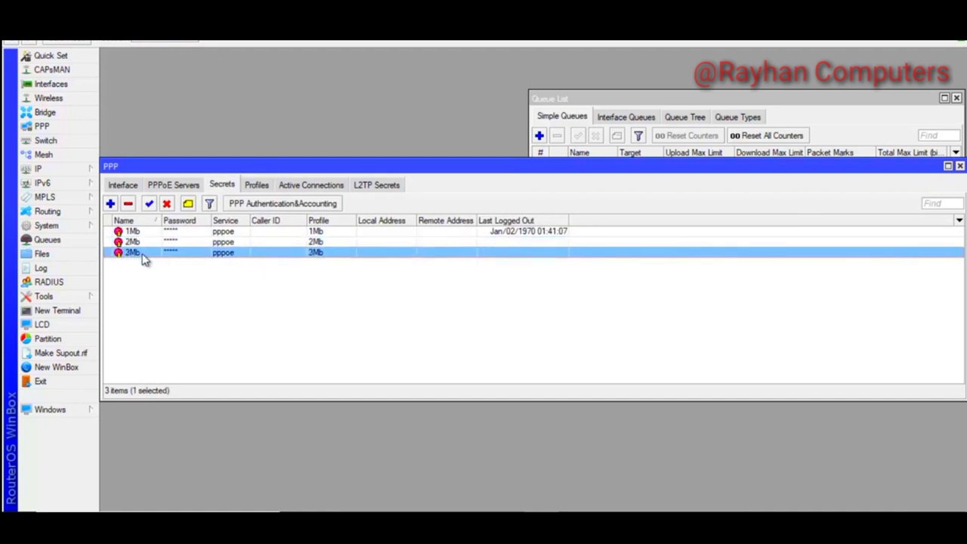
left_click(110, 204)
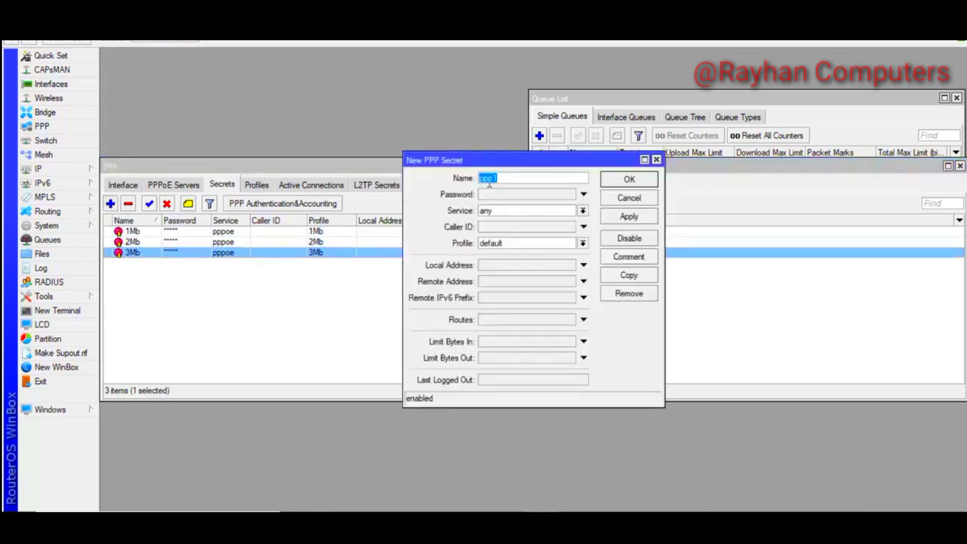
left_click(500, 196)
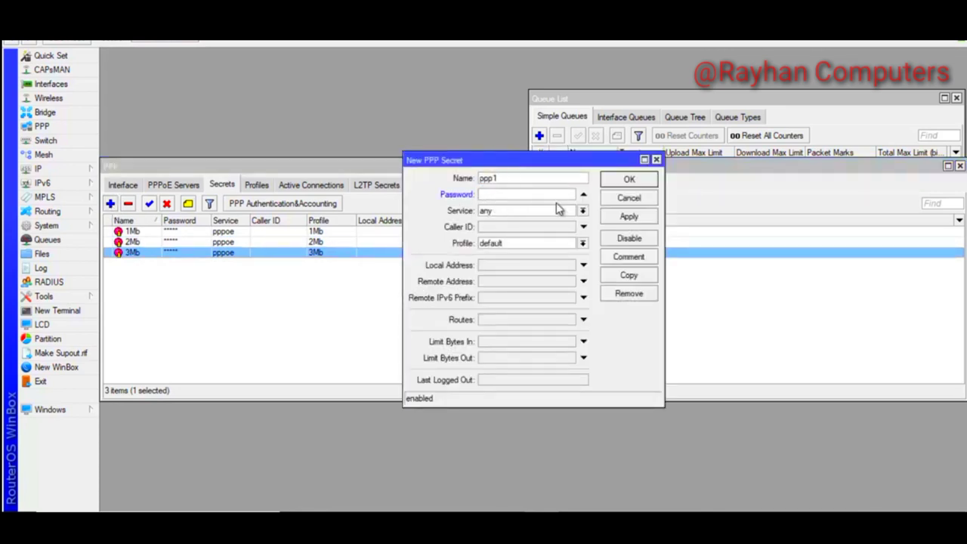
left_click(582, 211)
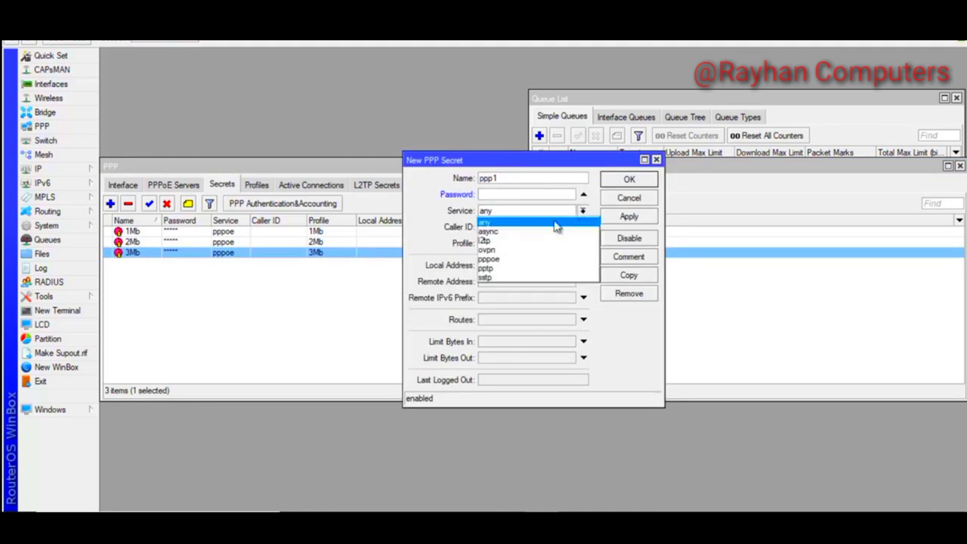
left_click(499, 260)
left_click(582, 244)
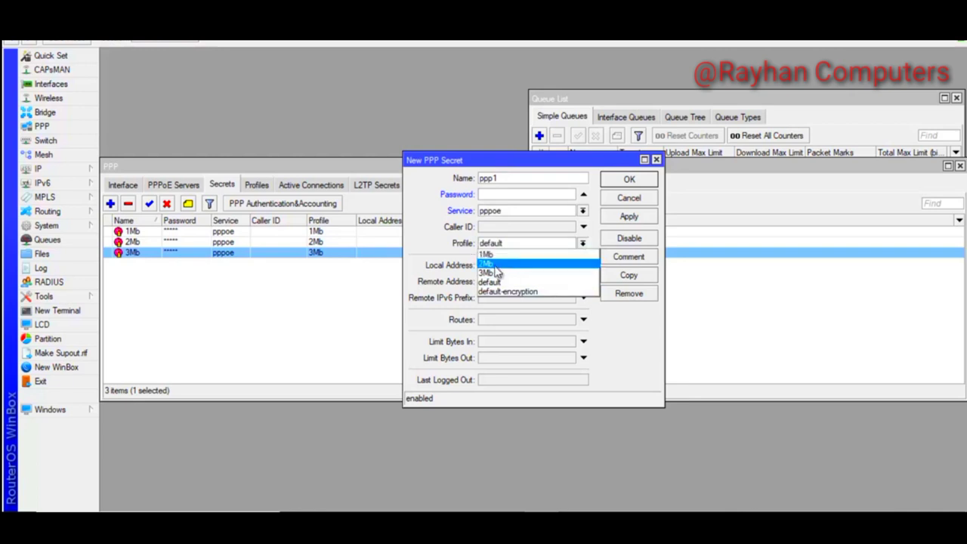
left_click(632, 193)
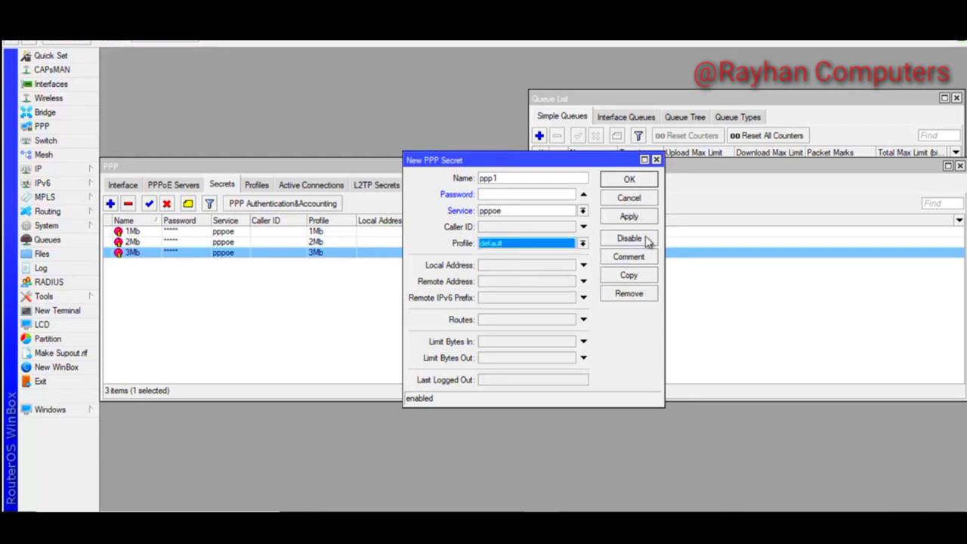
left_click(657, 159)
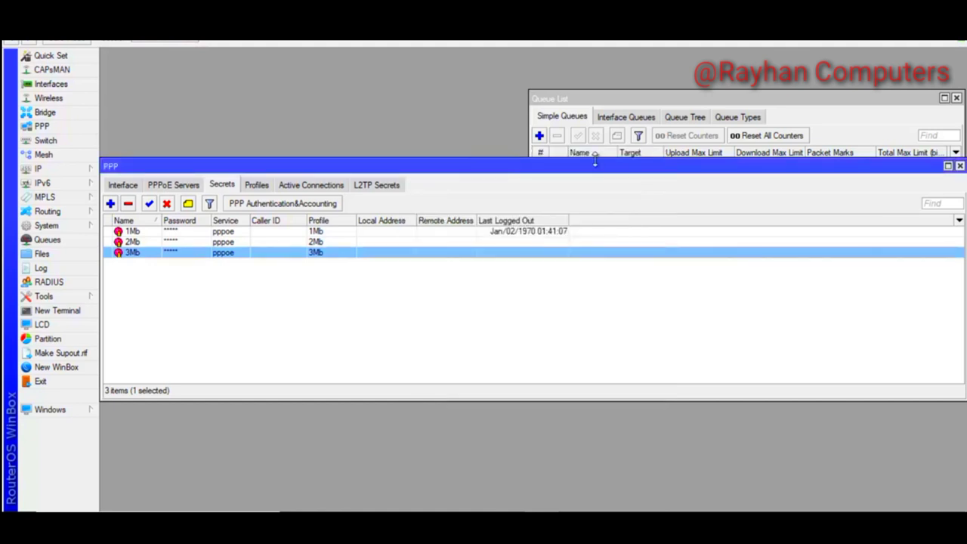
left_click(695, 100)
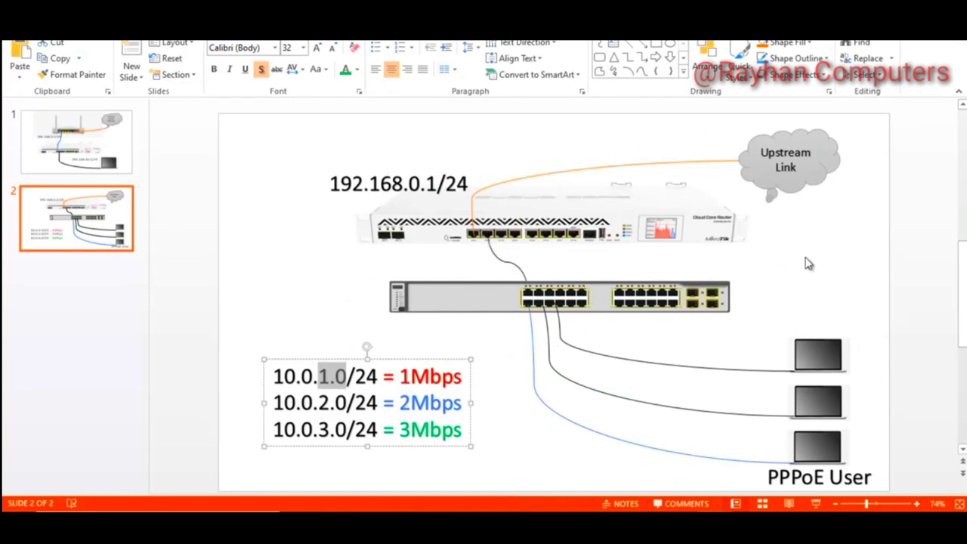
Switch from the PowerPoint network diagram back to WinBox with Alt+Tab
key("alt+Tab")
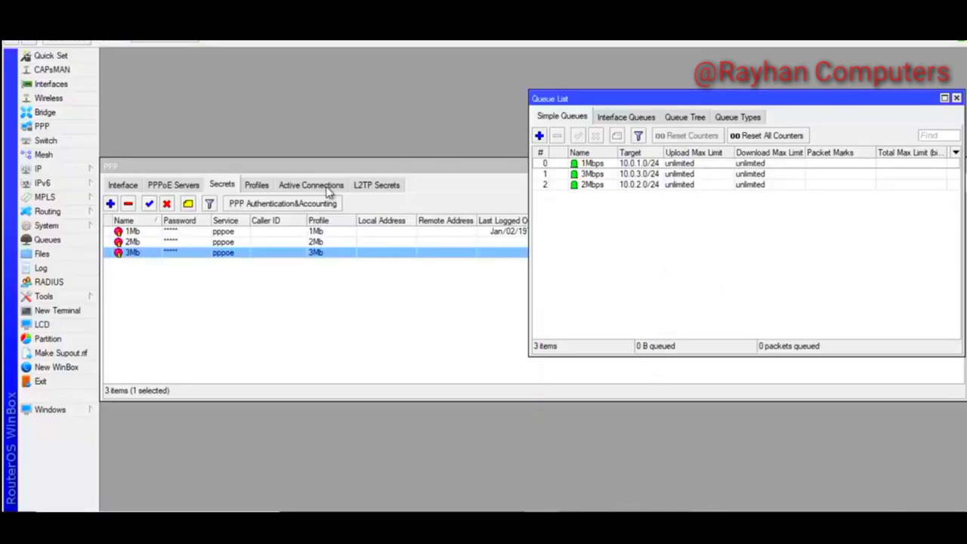
Open the IP Address List and move it over the other windows
mouse_move(57, 170)
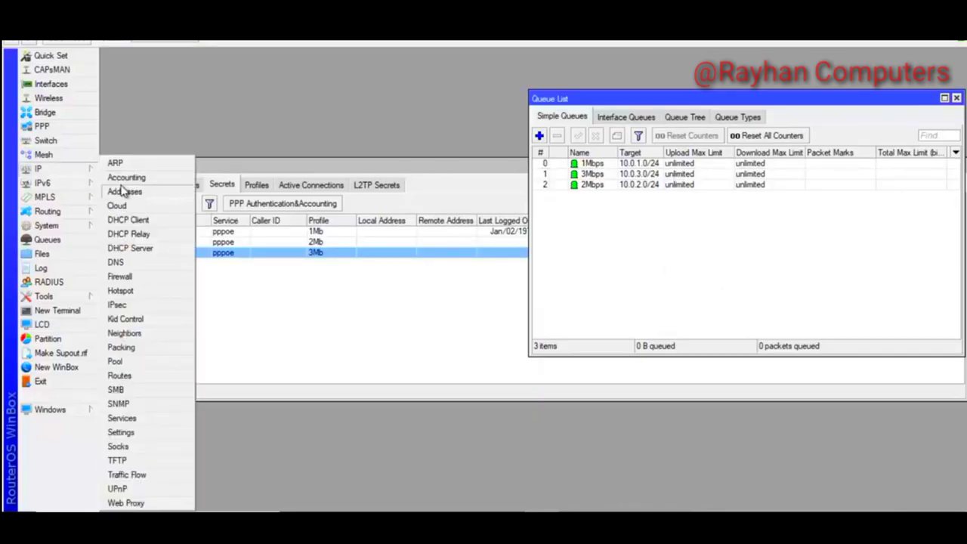
left_click(123, 190)
left_click(341, 303)
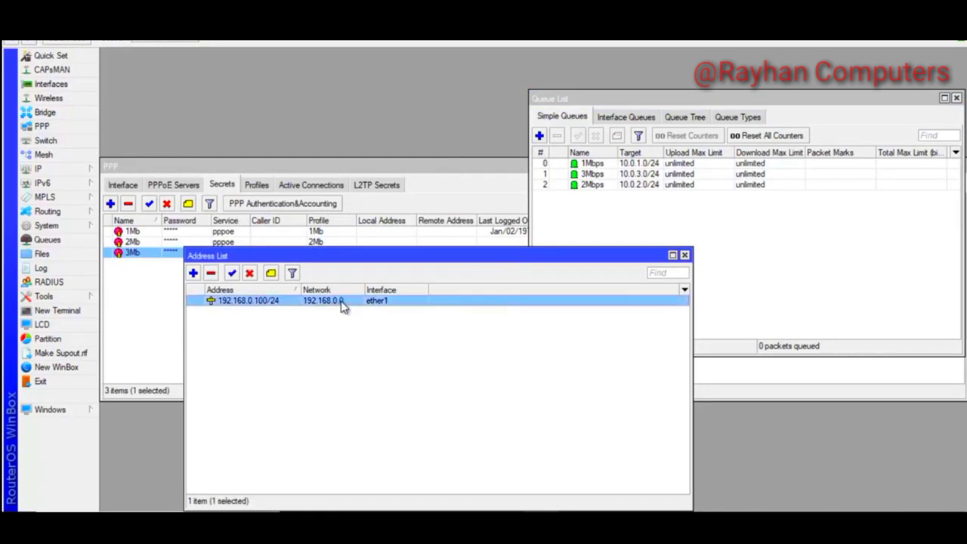
left_click_drag(399, 259, 457, 126)
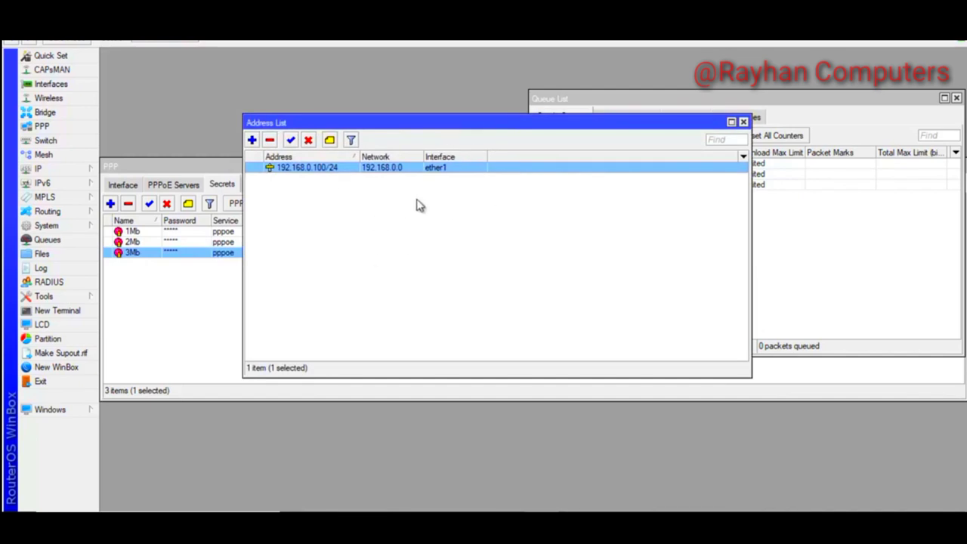
Add the address 10.0.4.1/24 on interface ether2
left_click(252, 140)
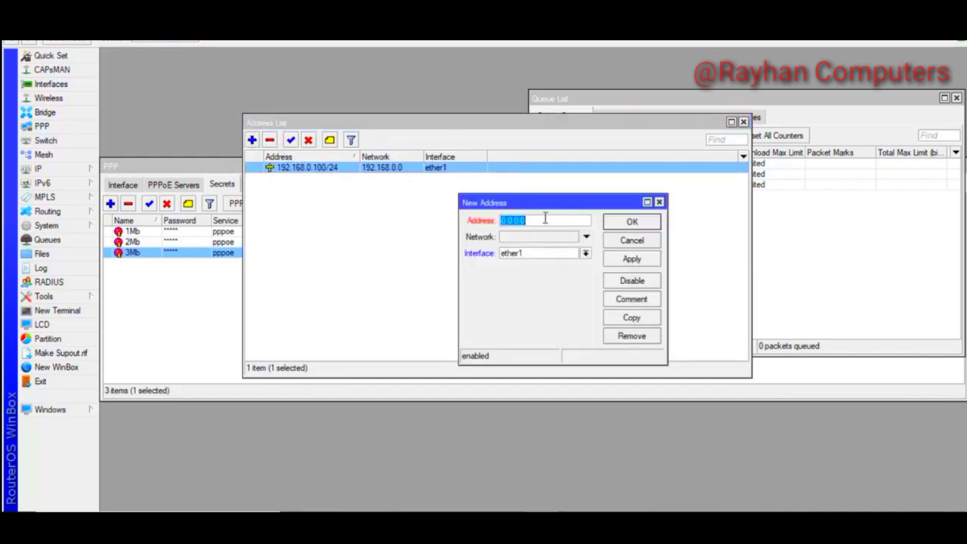
type("10")
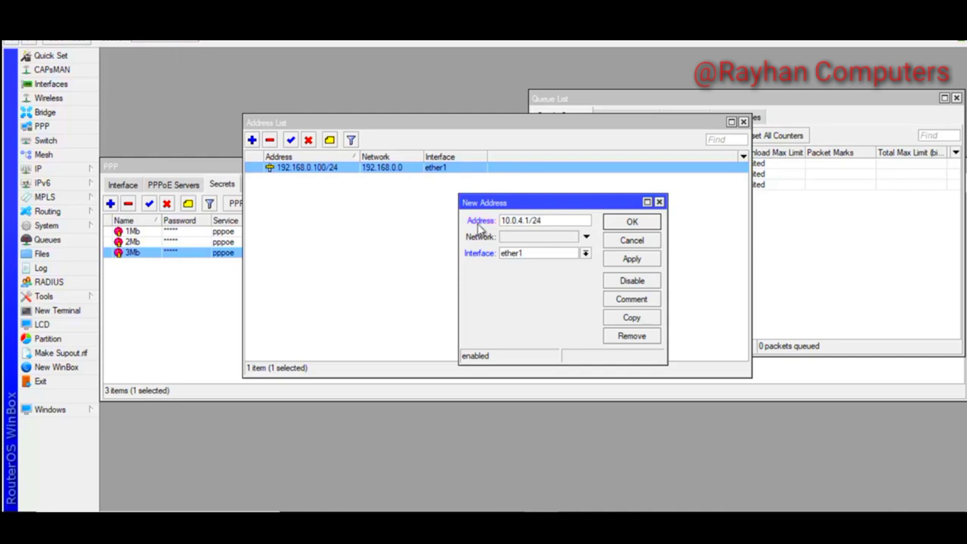
left_click(586, 254)
left_click(531, 278)
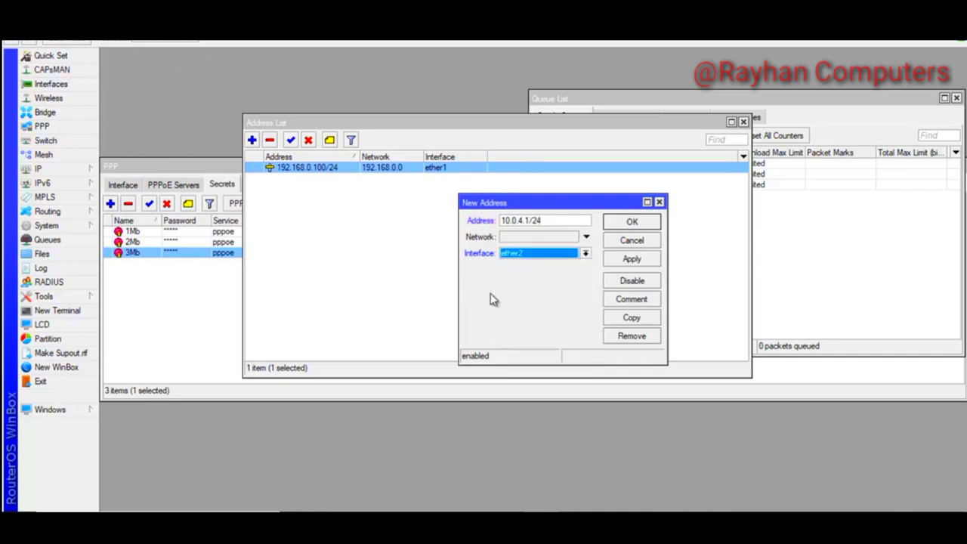
left_click(632, 259)
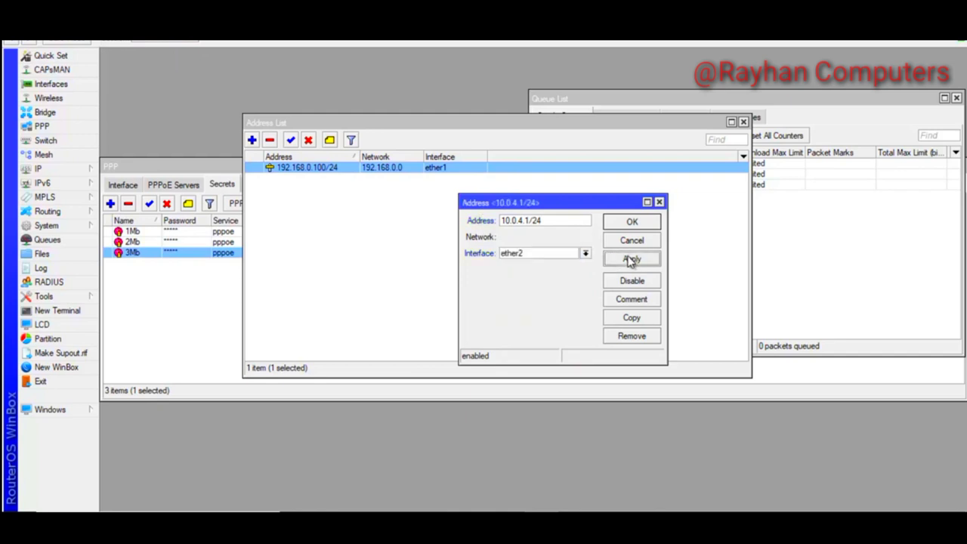
left_click(630, 223)
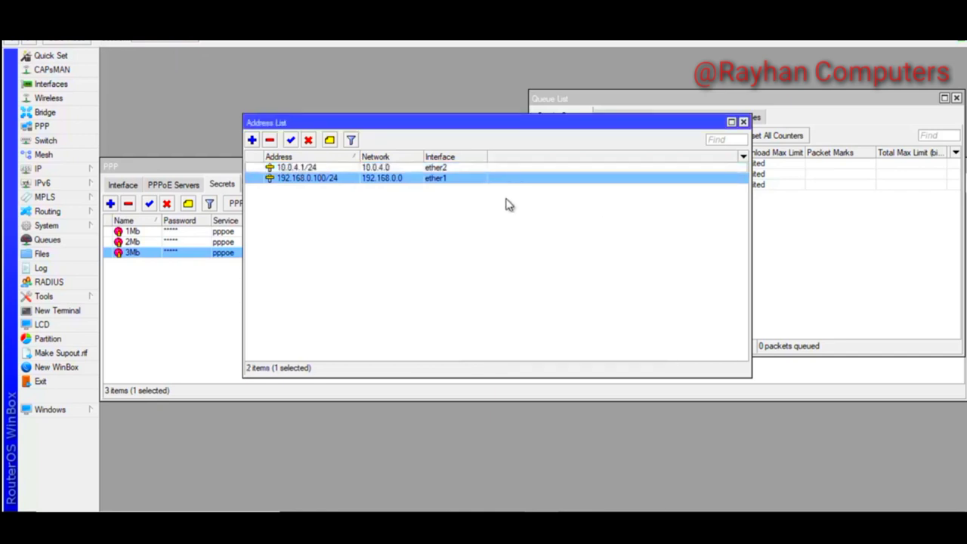
left_click(377, 167)
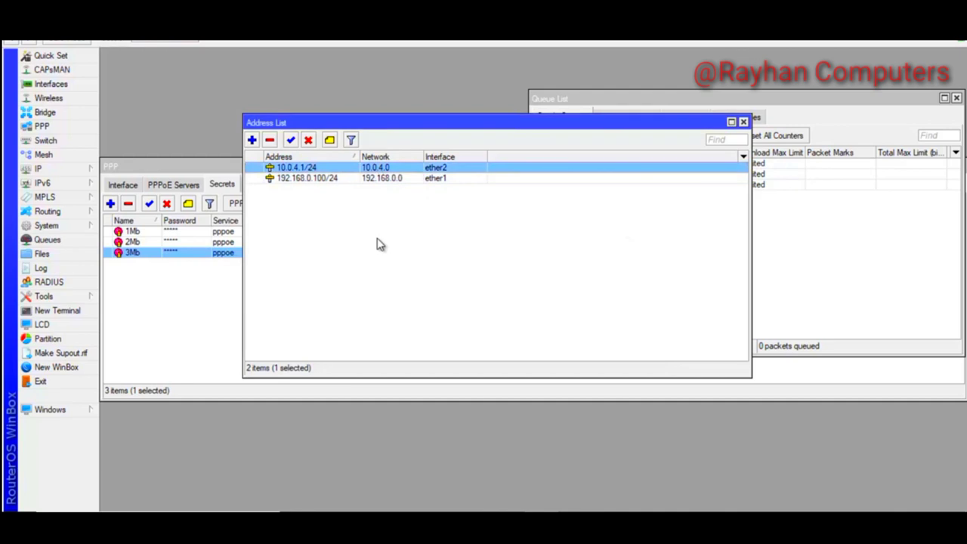
left_click(209, 183)
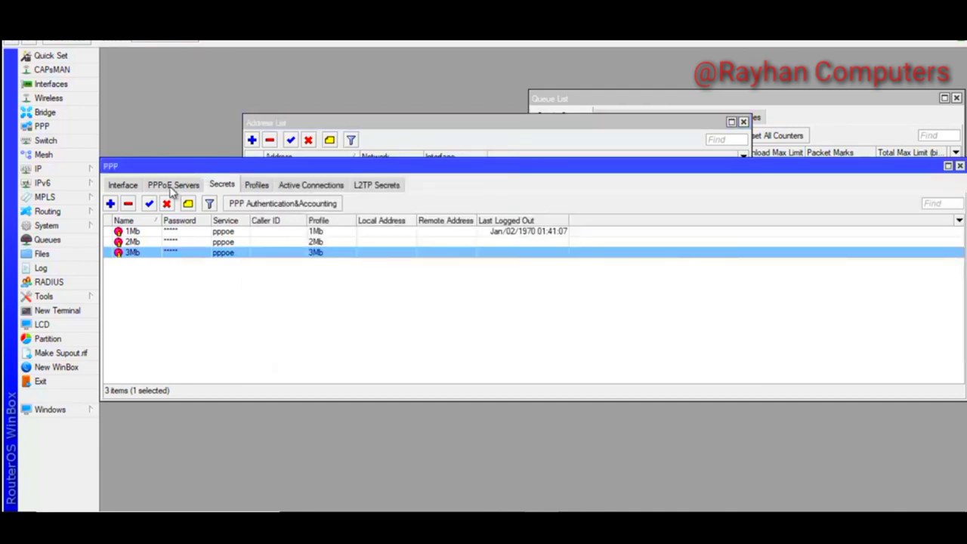
Check the PPPoE Servers and Secrets tabs, then the Queue List and Address List
left_click(172, 187)
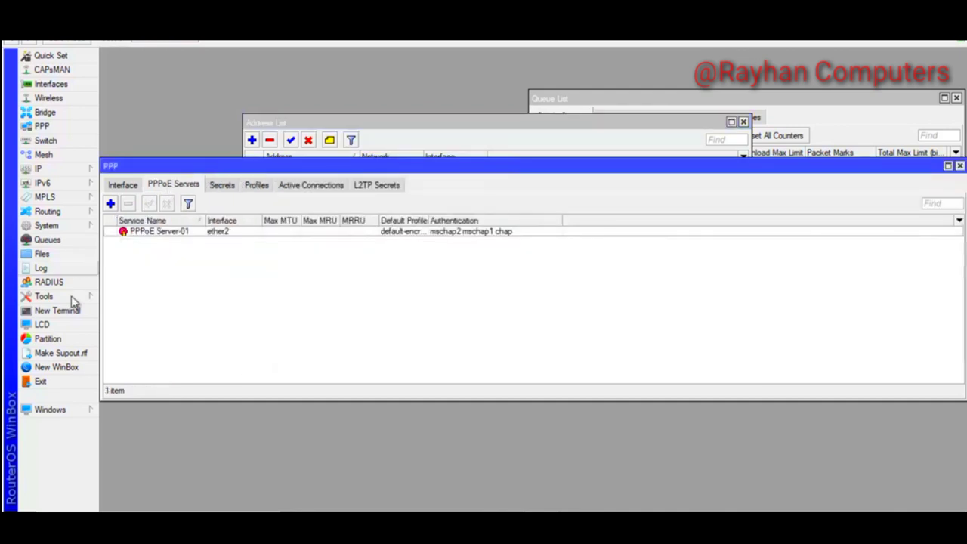
left_click(221, 186)
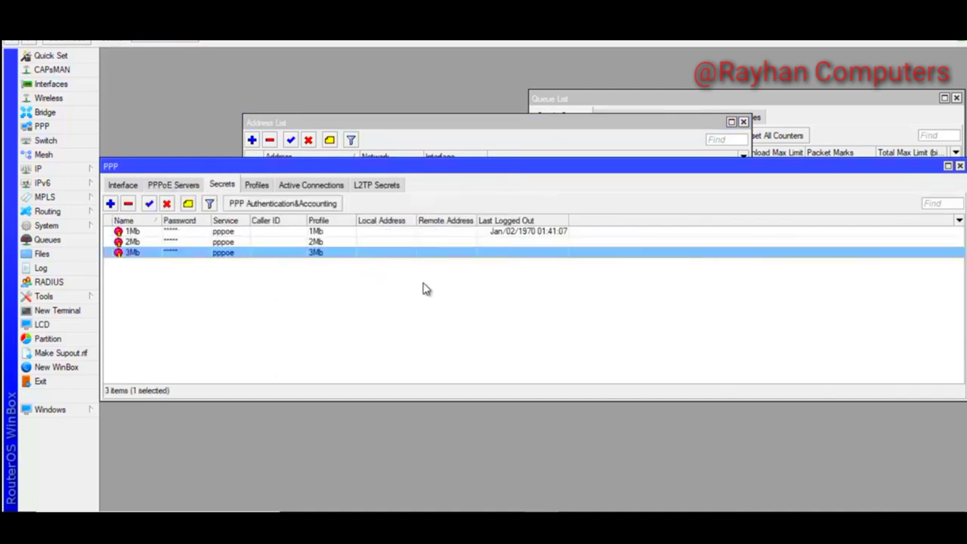
left_click(789, 101)
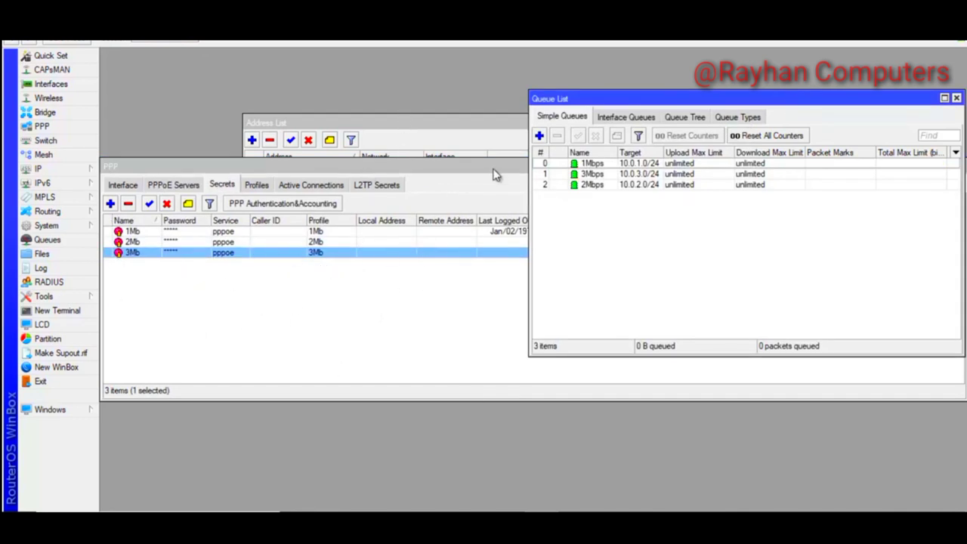
left_click(428, 128)
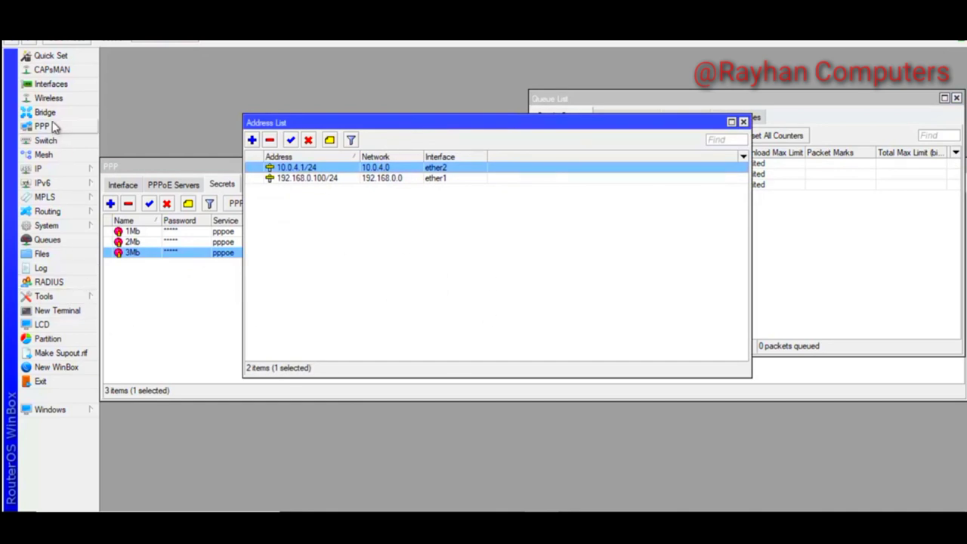
left_click(46, 169)
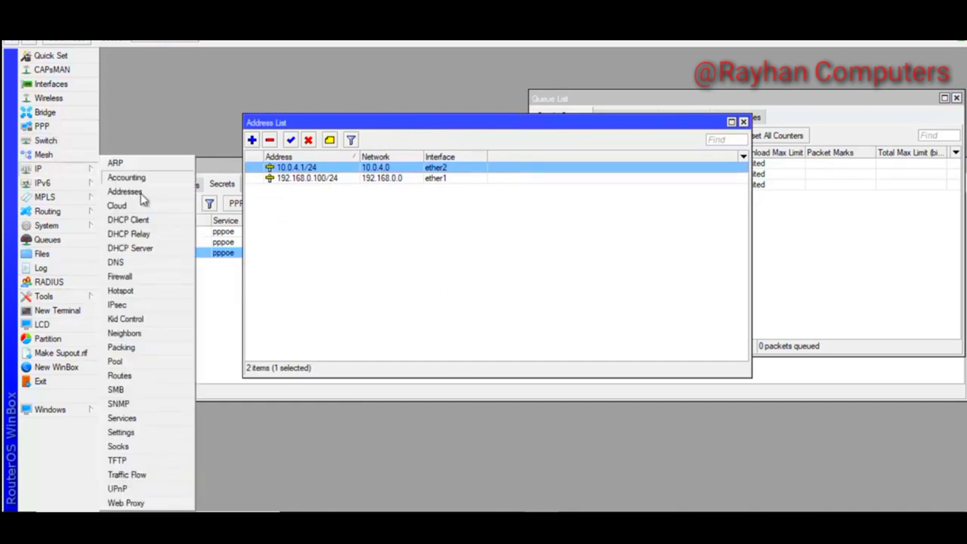
Start a new firewall NAT rule with chain srcnat and source address 10.0.0.0/16
left_click(132, 281)
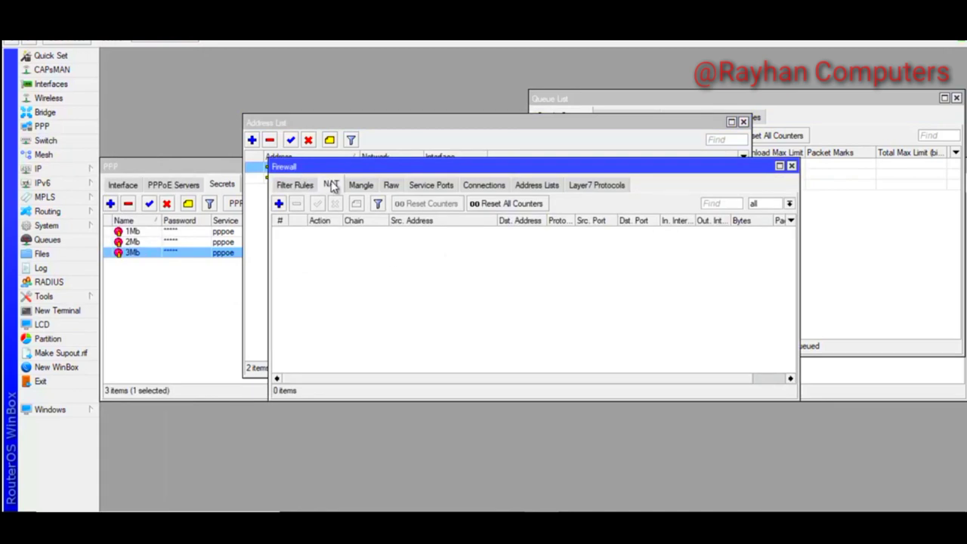
left_click(332, 186)
left_click(279, 204)
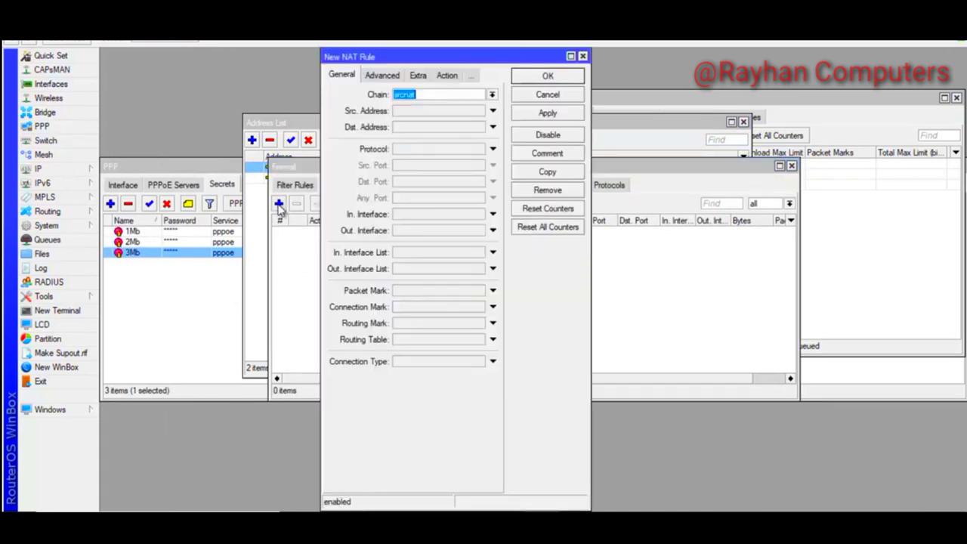
left_click(420, 112)
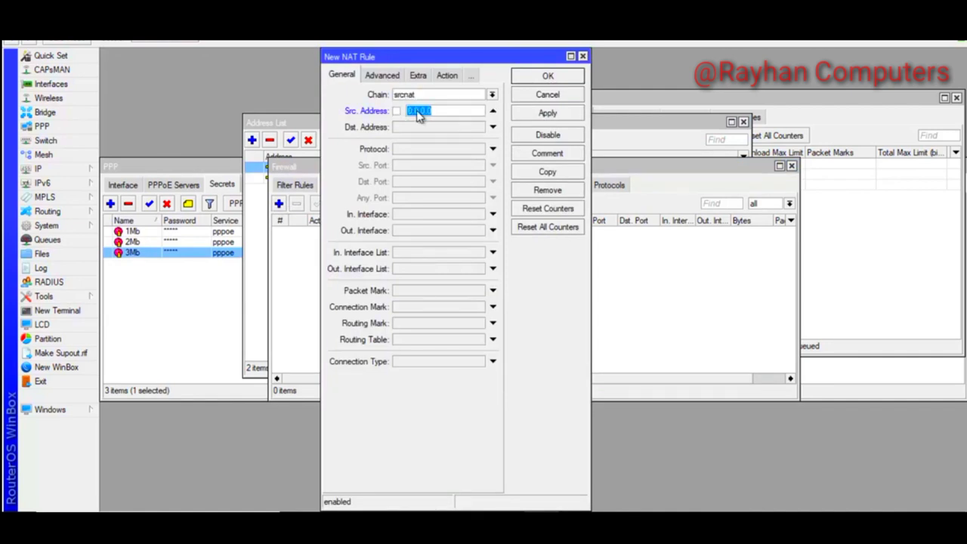
type("1")
type("4")
left_click_drag(426, 110, 434, 111)
Set the NAT rule's action to masquerade and open a router terminal
left_click(448, 76)
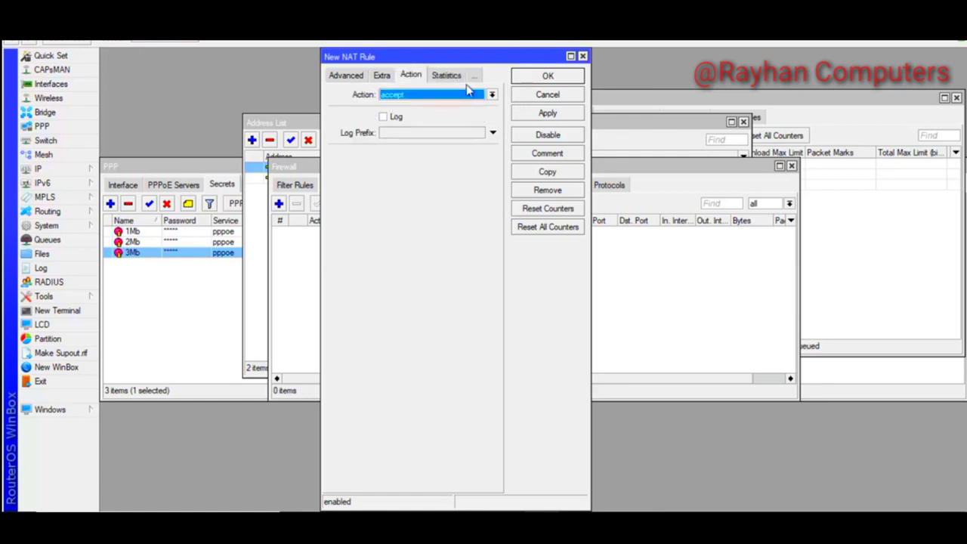
left_click(492, 94)
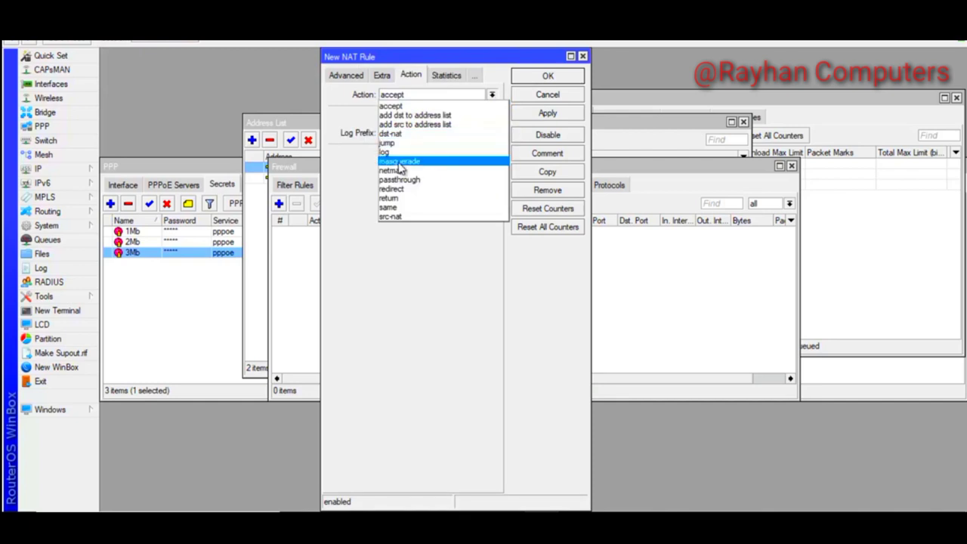
left_click(412, 161)
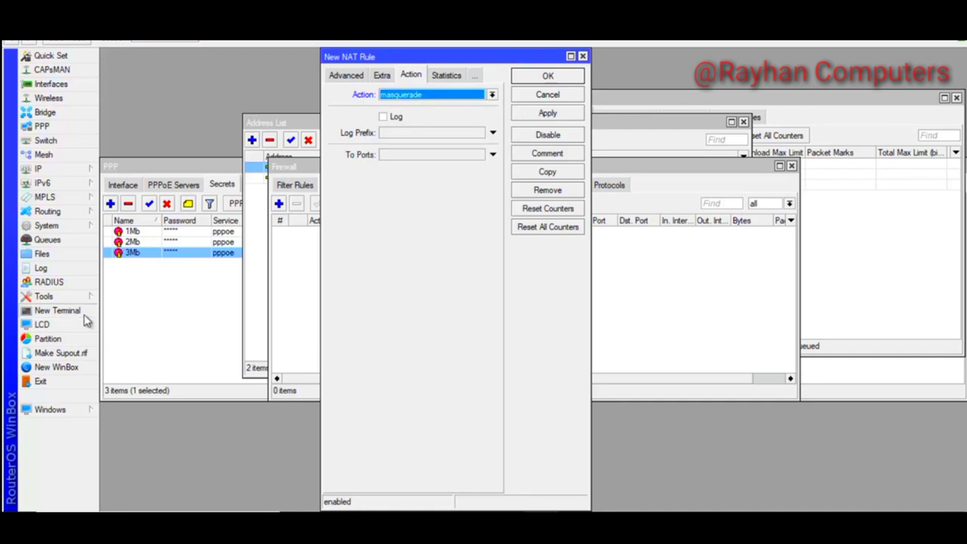
left_click(55, 310)
left_click_drag(416, 157, 627, 201)
Ping 8.8.8.8 from the terminal, then stop it with Ctrl+C
type("ping 8.8.8.8")
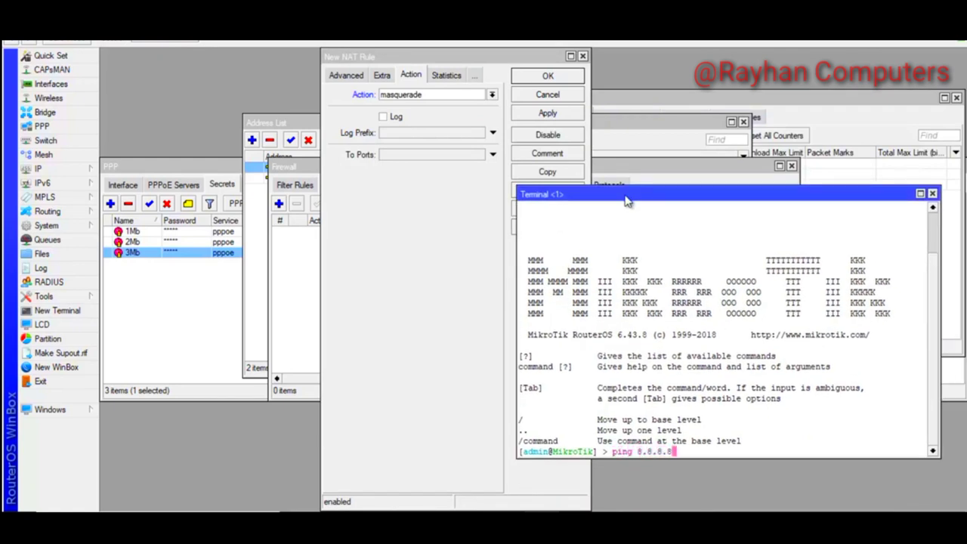
key("Return")
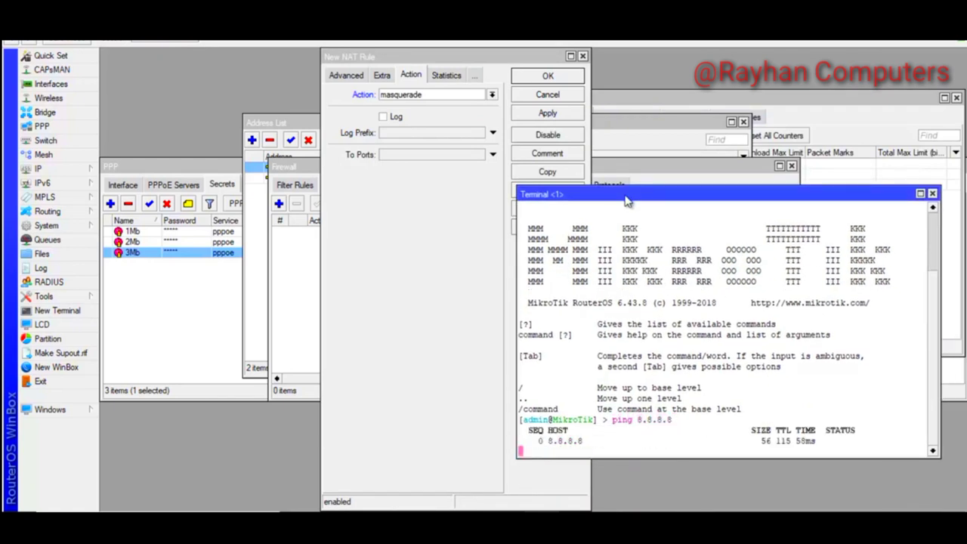
key("ctrl+c")
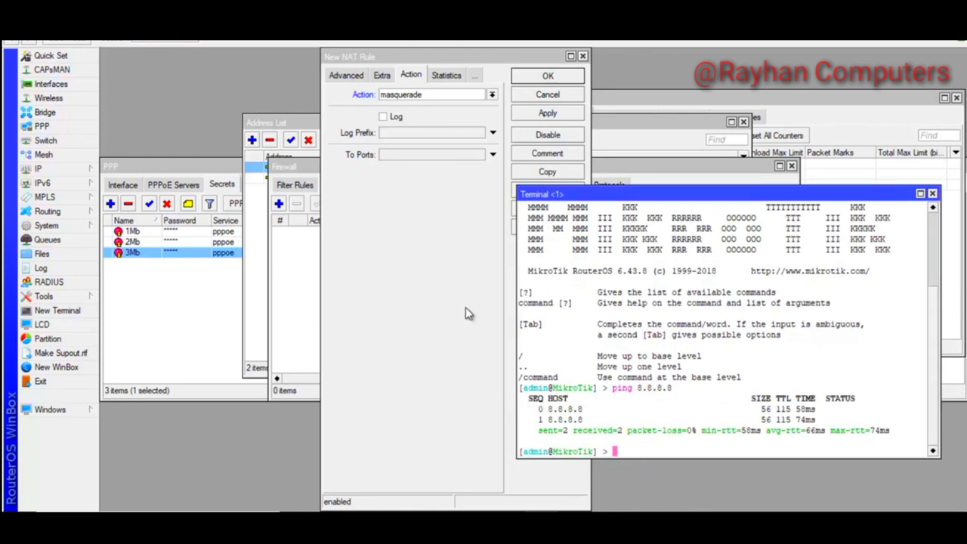
Run ping 8.8.8.8 src-address=10.0.4.1, checking the address list and NAT rule first
key("Up")
type("src")
key("Tab")
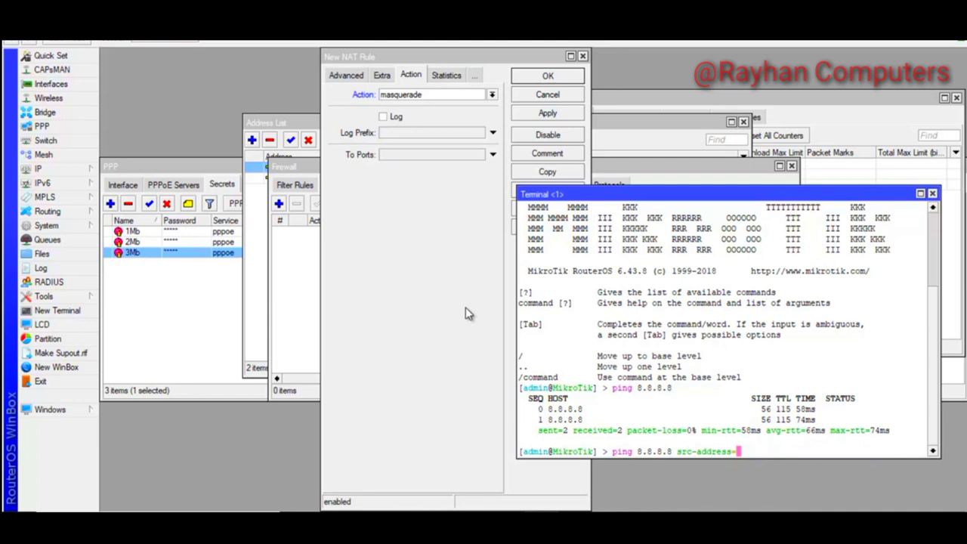
type("10.0.4.1")
left_click(293, 169)
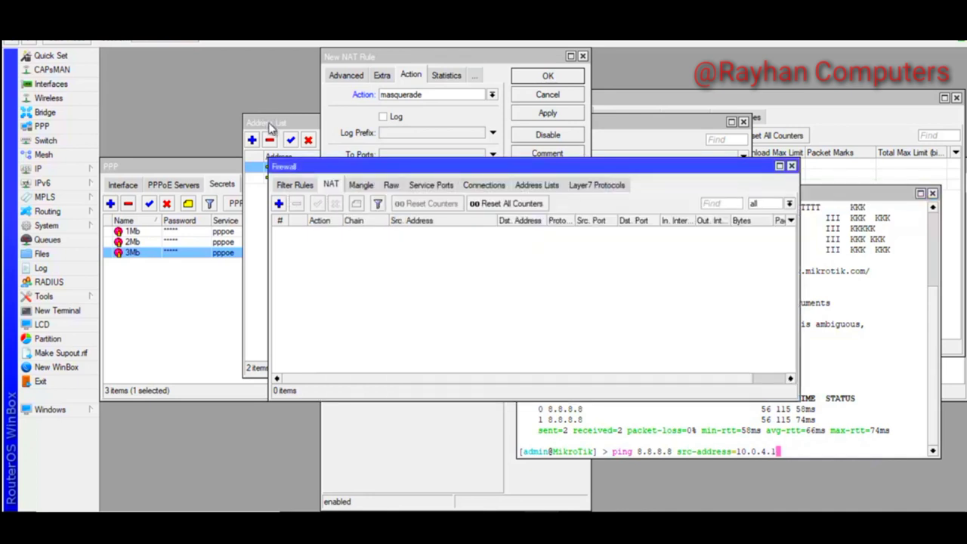
left_click(275, 126)
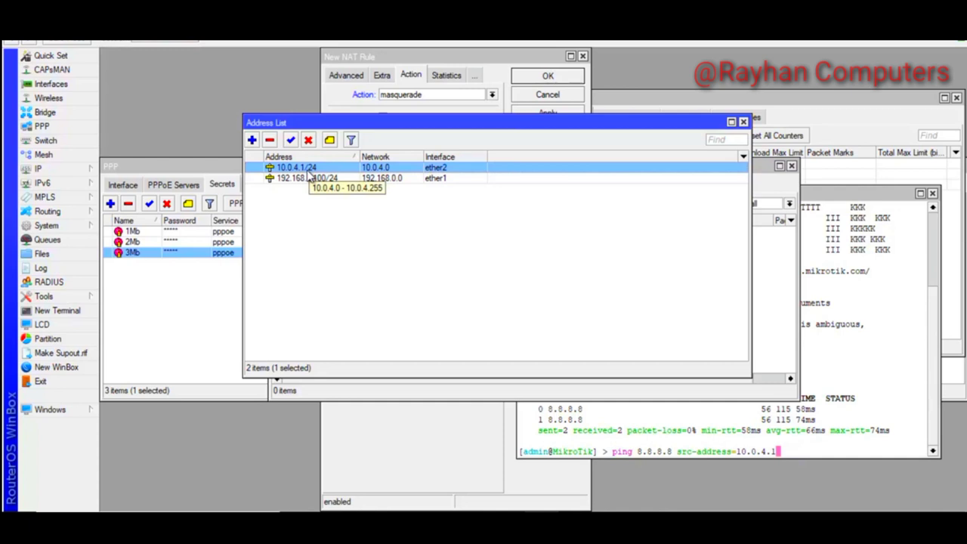
left_click(492, 56)
left_click(876, 421)
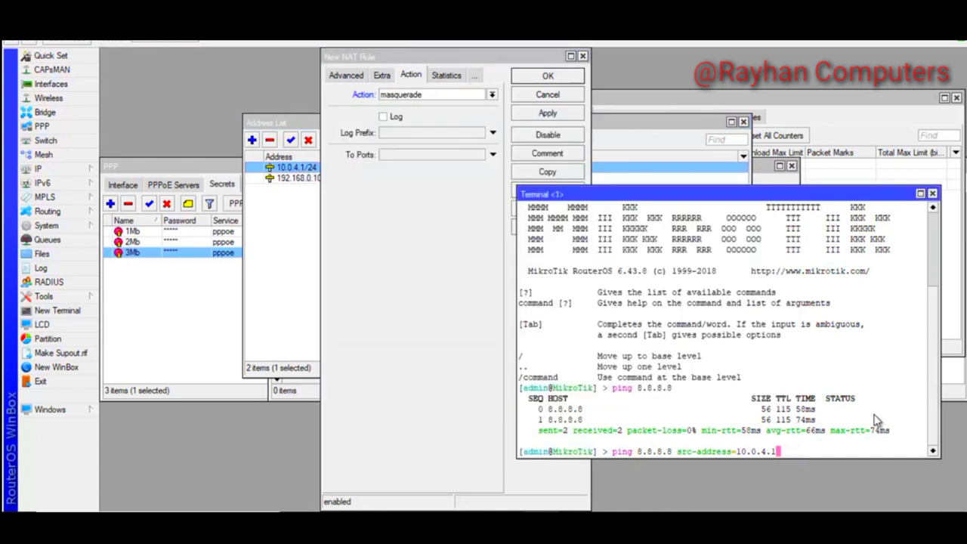
key("Return")
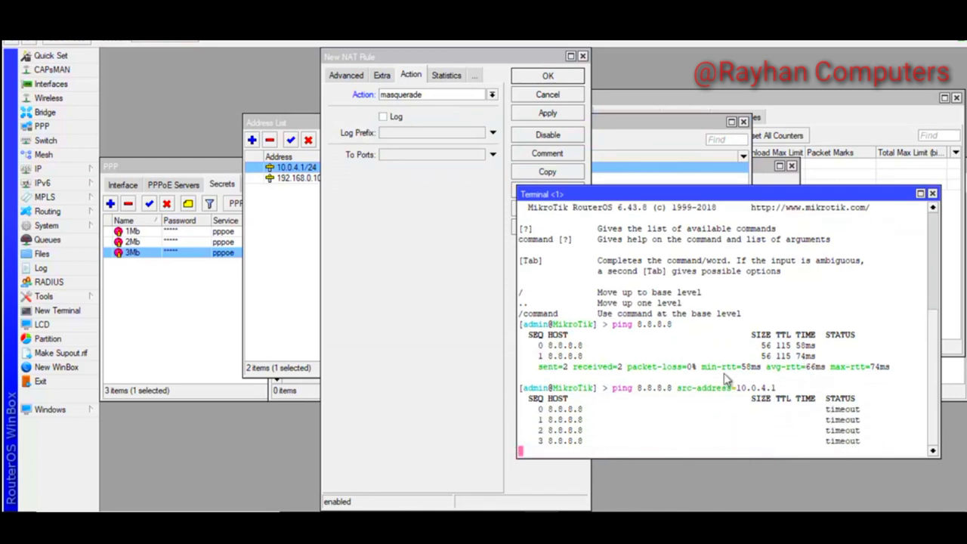
Save the srcnat masquerade rule for 10.0.0.0/16 so the ping gets replies
left_click(342, 78)
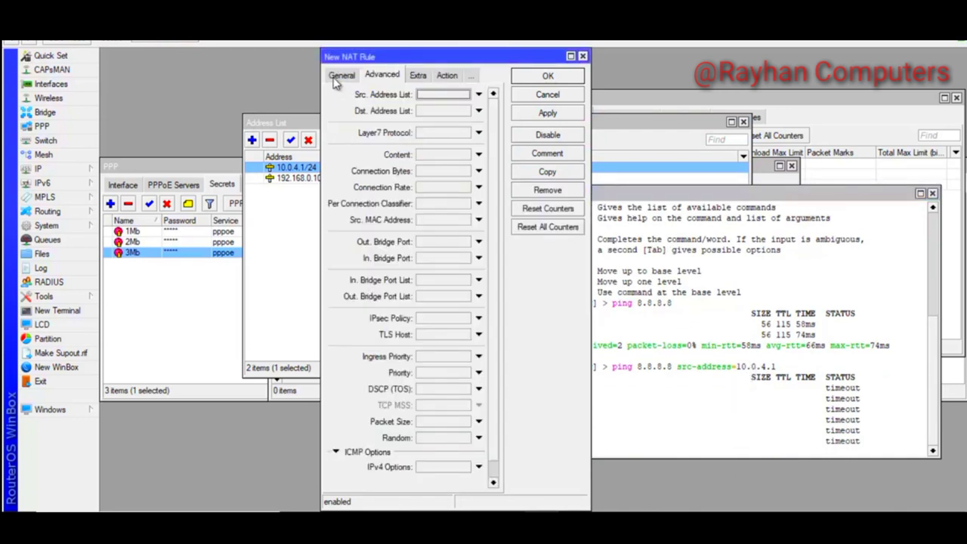
left_click(339, 78)
left_click(544, 114)
left_click(539, 79)
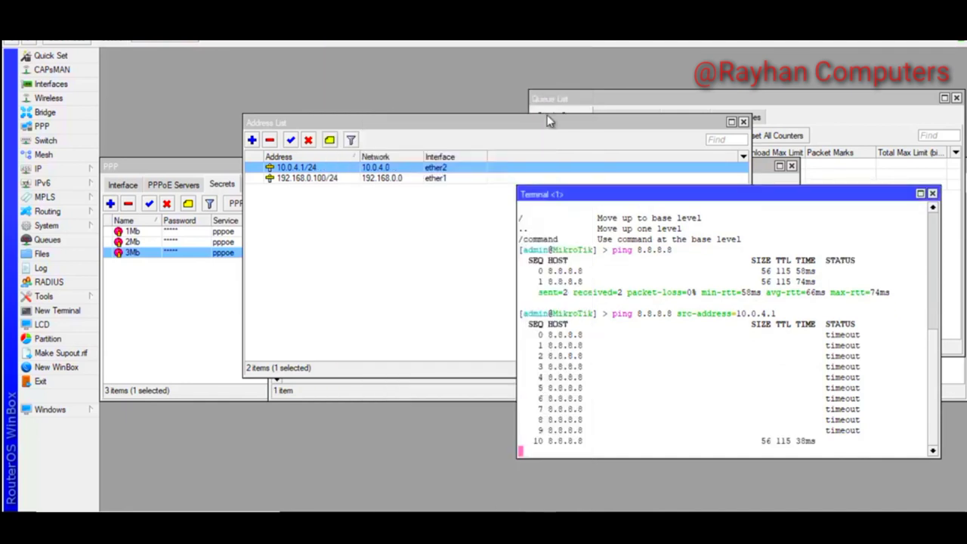
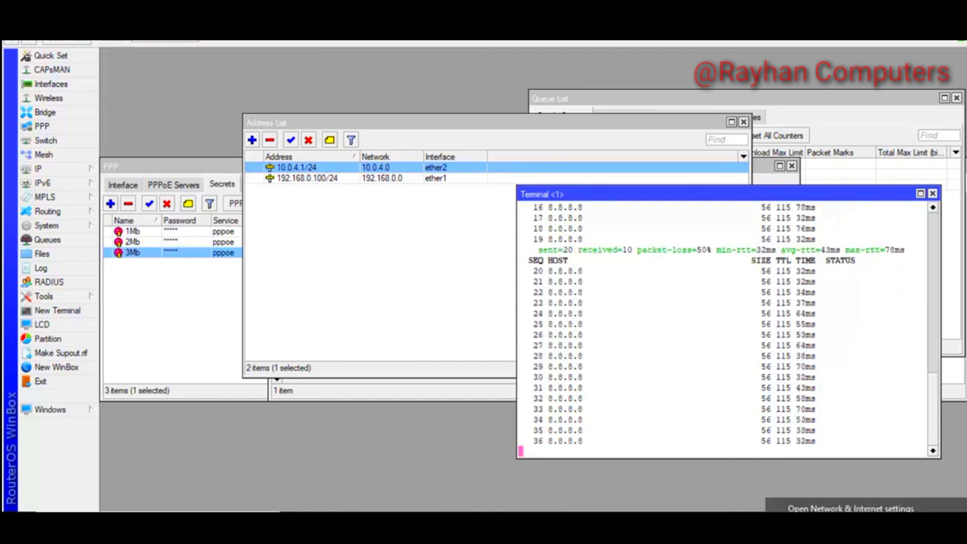
Switch from WinBox to the Windows network status page, which shows Ethernet with no Internet access
left_click(816, 511)
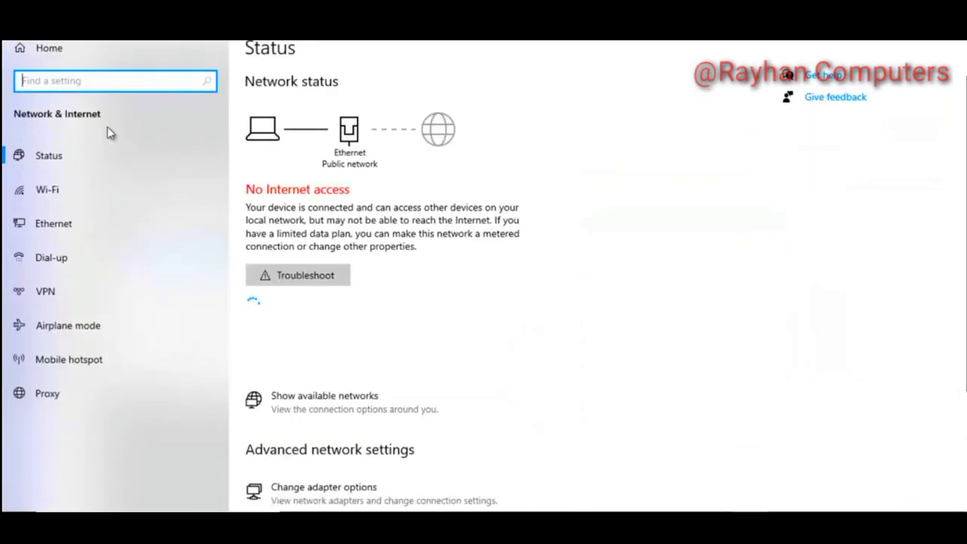
From the Dial-up page, start a new Internet connection and choose Broadband (PPPoE)
left_click(49, 266)
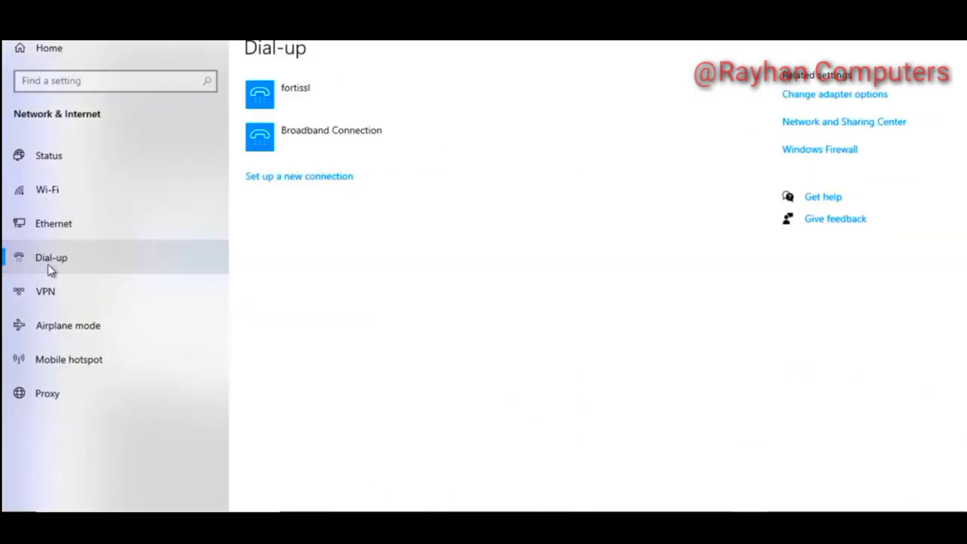
left_click(270, 181)
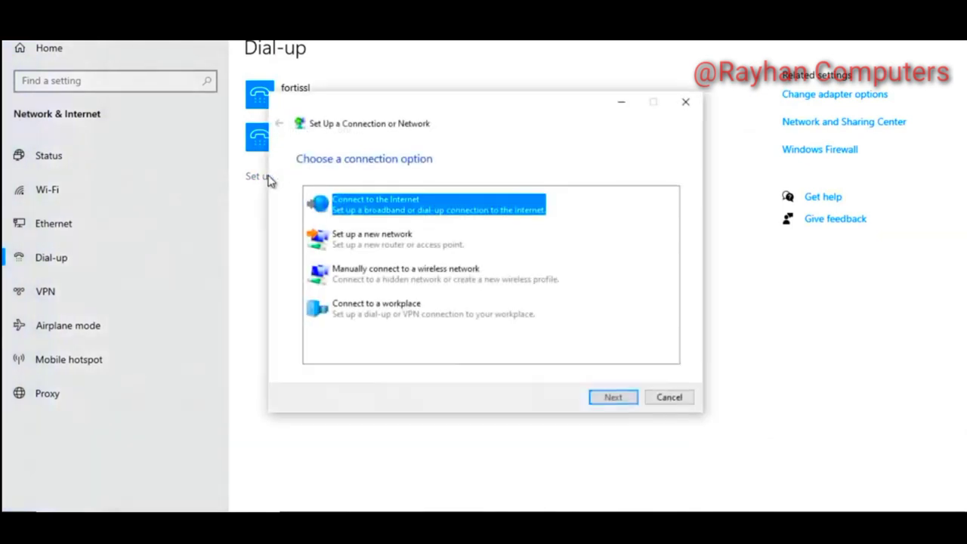
left_click(602, 400)
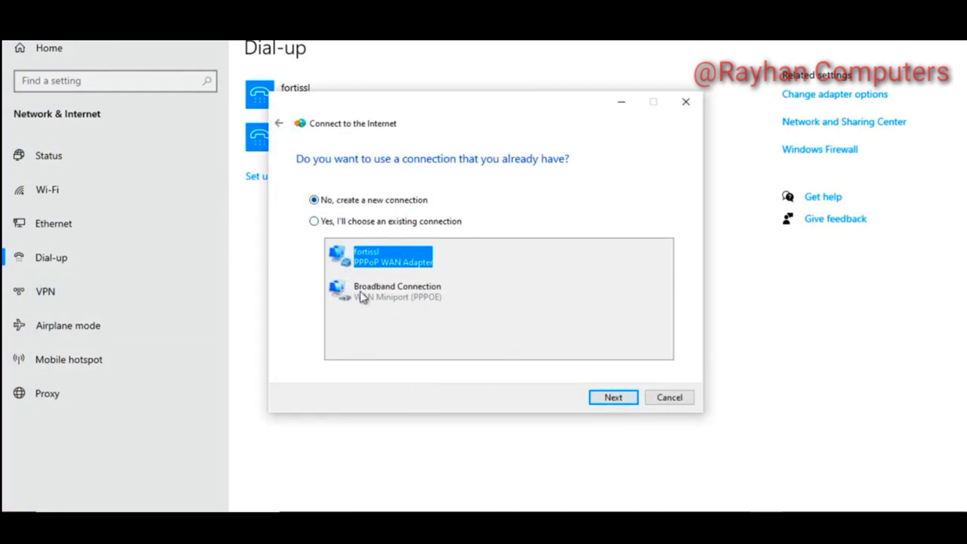
left_click(613, 398)
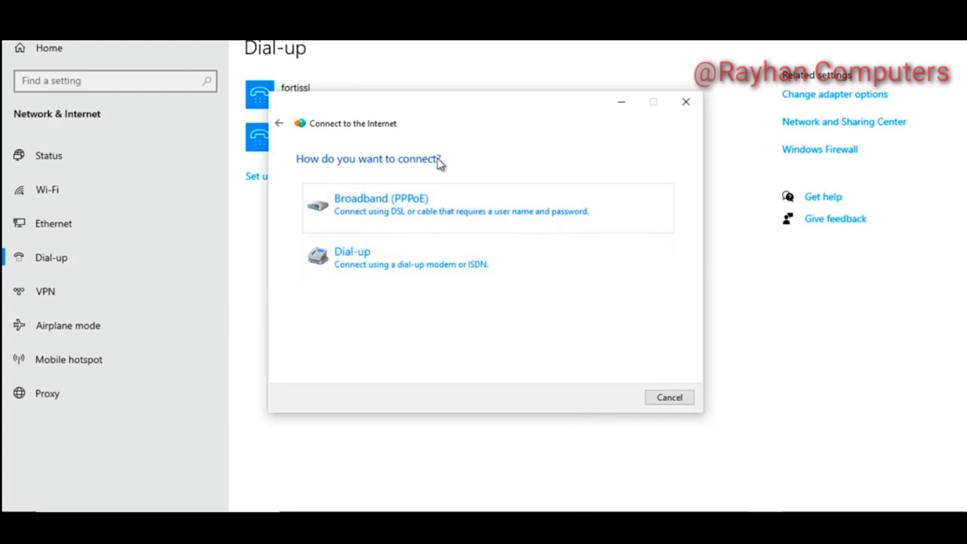
left_click(369, 212)
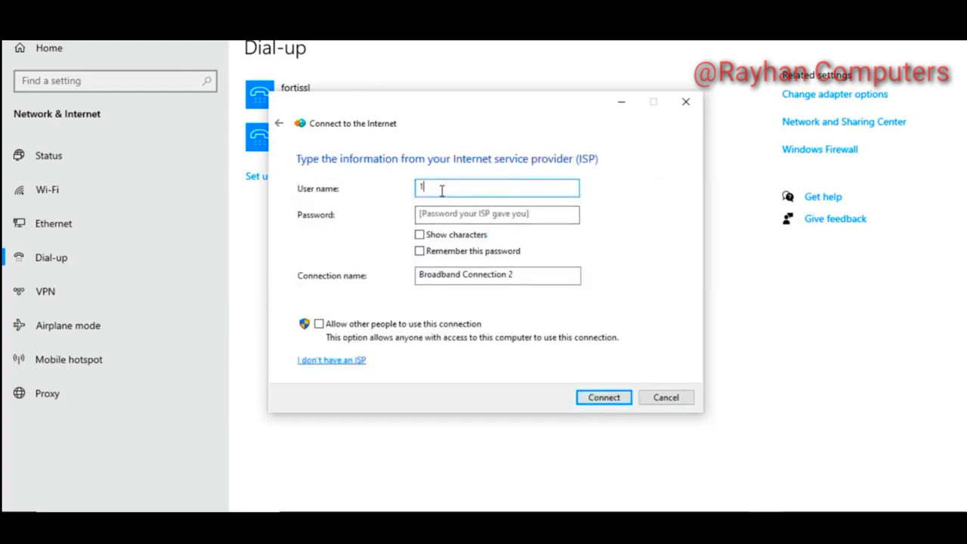
Enter the 1Mb user's password with characters shown, name the connection 1Mb, and connect
left_click(456, 214)
type("1")
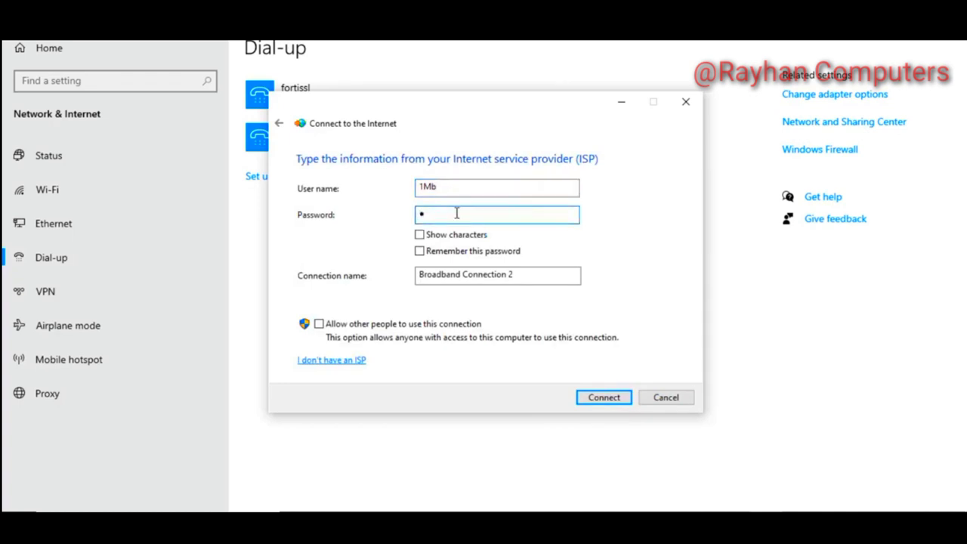
left_click(420, 234)
left_click(533, 274)
left_click_drag(510, 274, 228, 289)
type("1Mb")
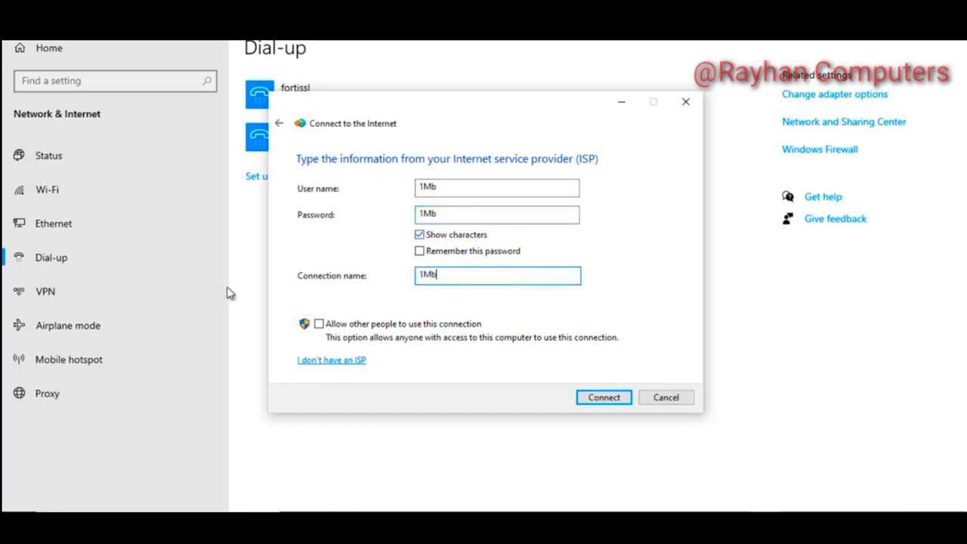
left_click(604, 397)
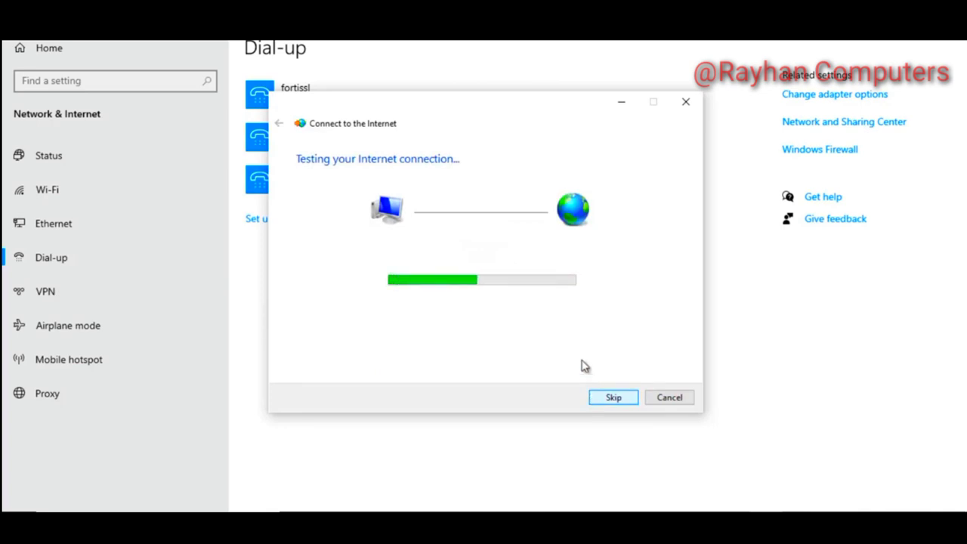
left_click_drag(453, 101, 652, 119)
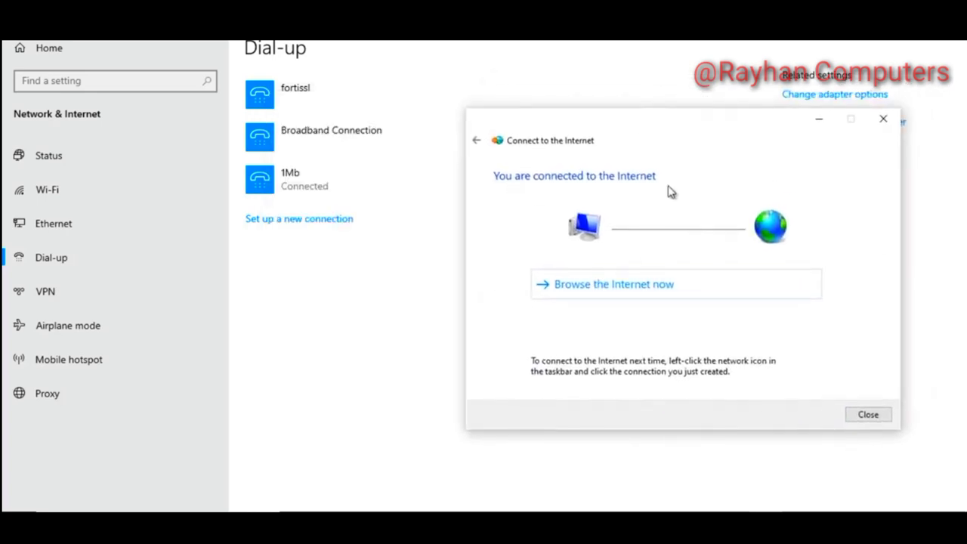
Close the wizard and confirm the 8.8.8.8 ping now gets replies before minimizing it
left_click(867, 416)
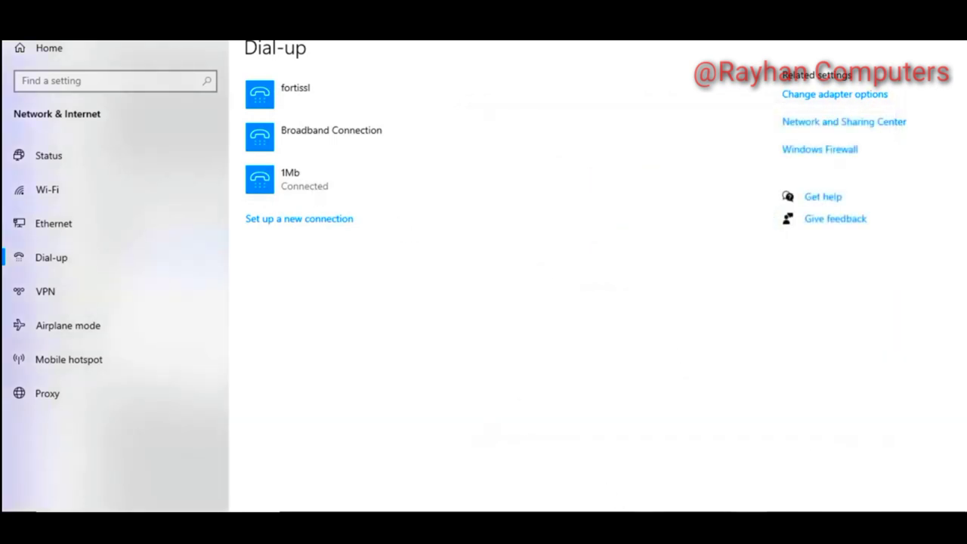
left_click(616, 529)
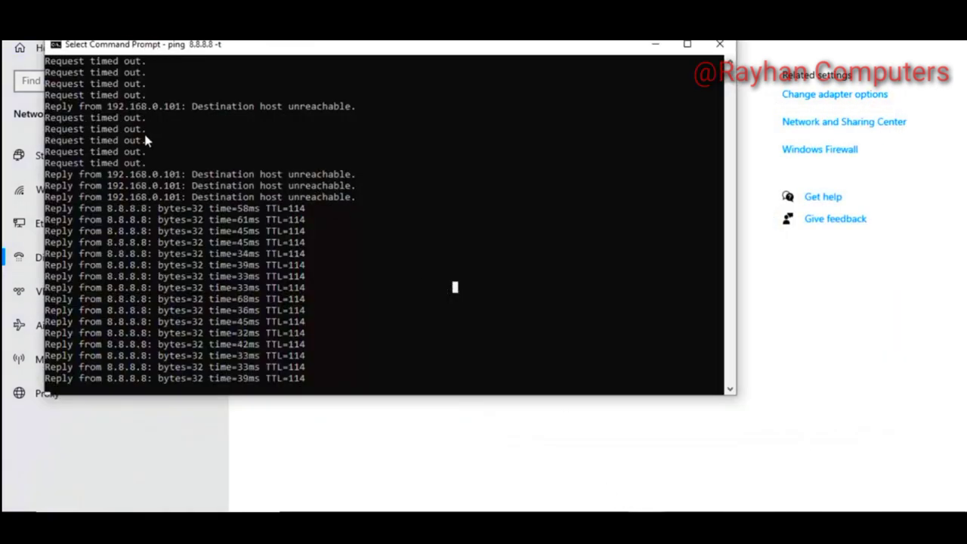
left_click(656, 44)
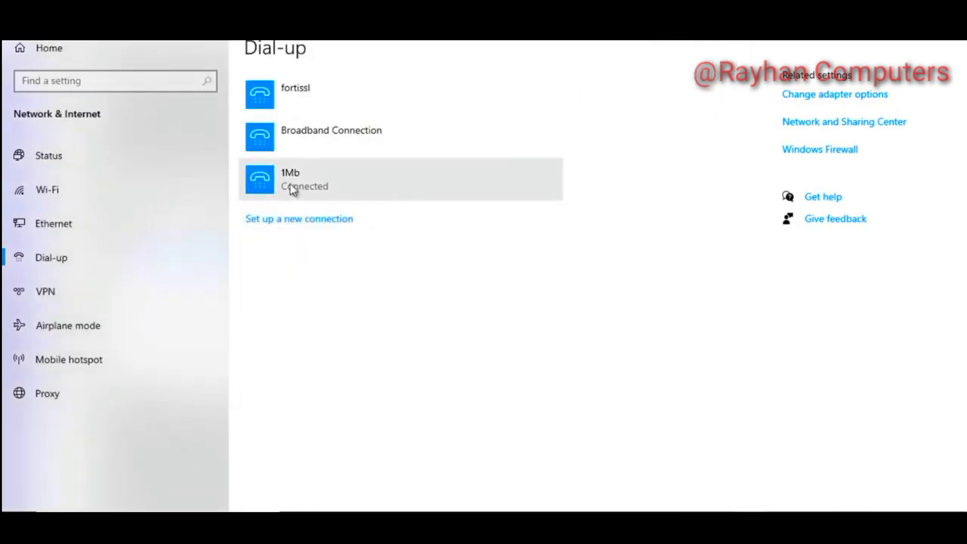
Back in WinBox, close the firewall NAT window and review the 1Mb, 2Mb and 3Mb PPP secrets
left_click(544, 529)
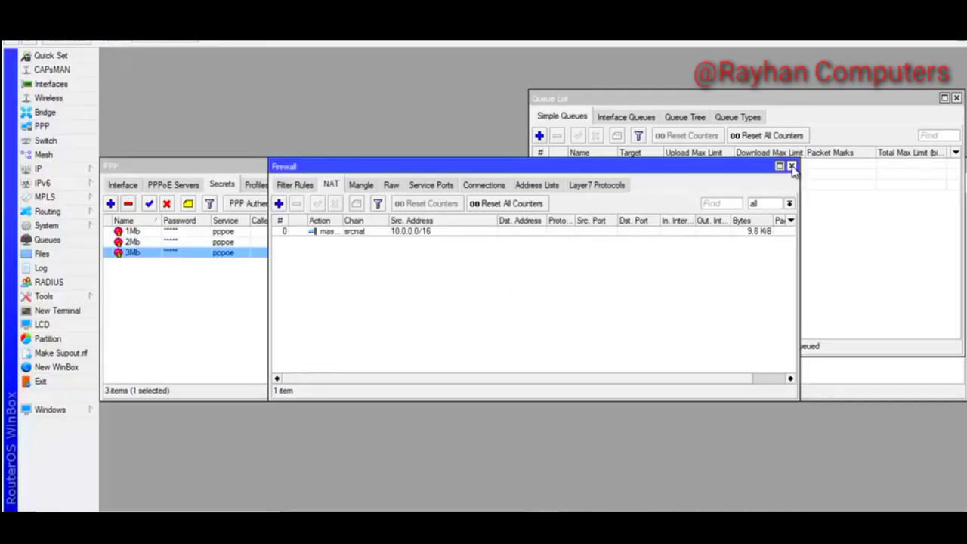
left_click(791, 167)
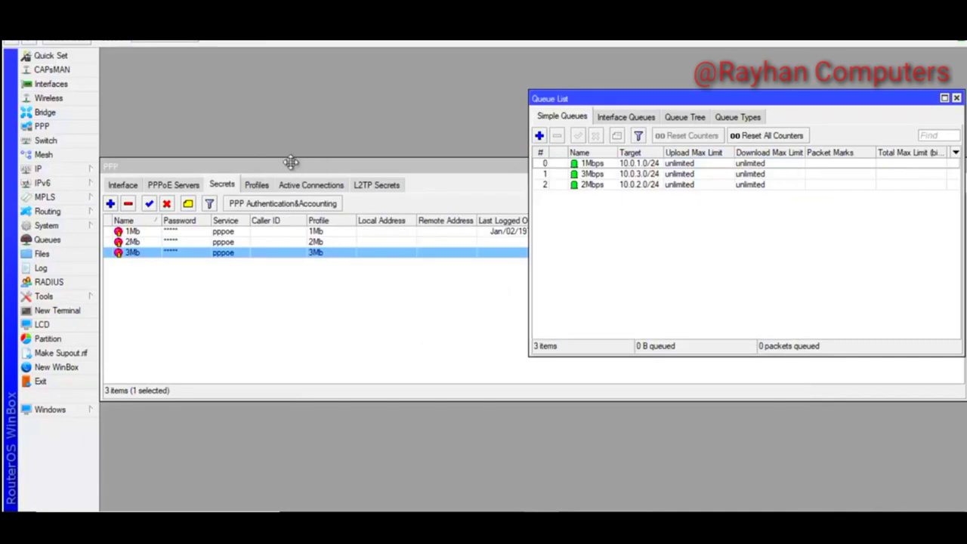
left_click(291, 163)
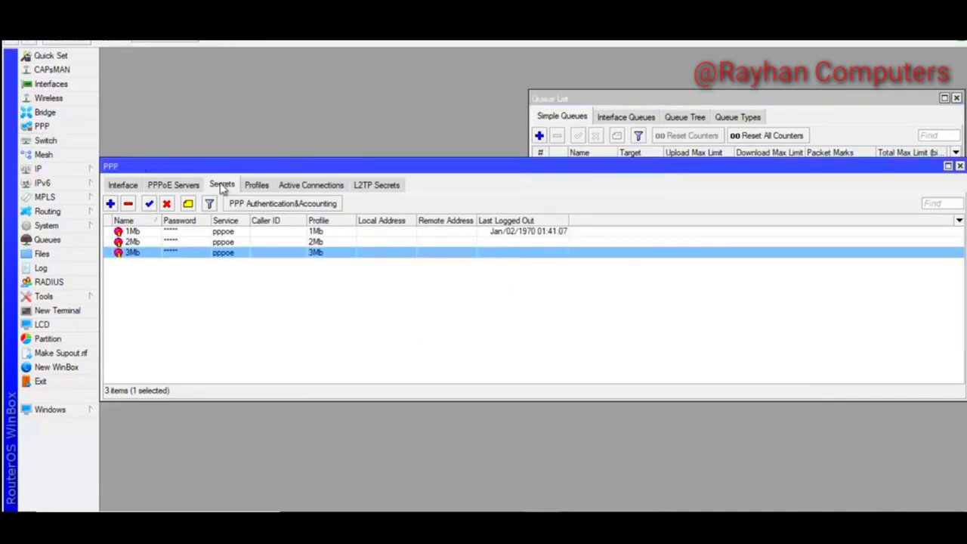
left_click(136, 232)
left_click(141, 242)
left_click(149, 254)
View PPP Active Connections, select 1Mb and widen the Address and Encoding columns
left_click(314, 186)
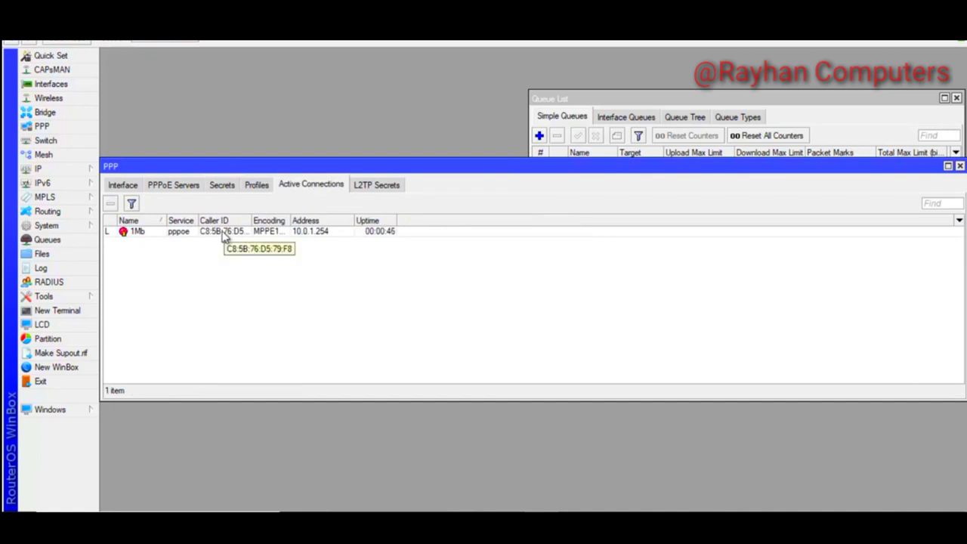
left_click(137, 233)
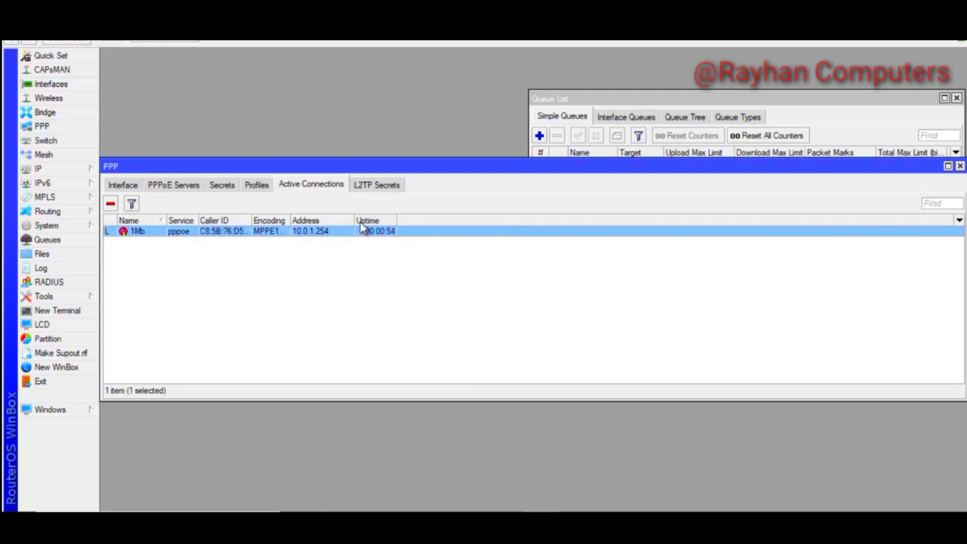
left_click_drag(352, 220, 364, 220)
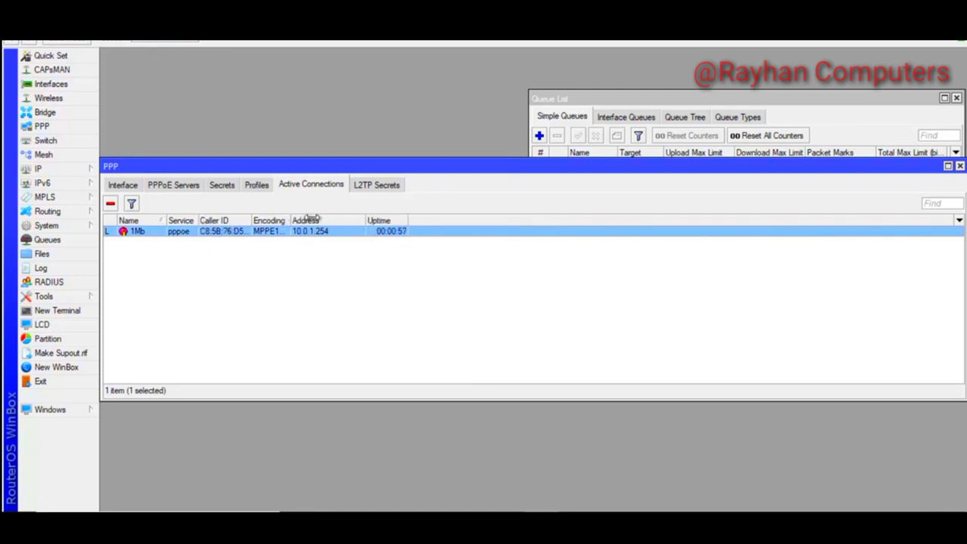
left_click_drag(292, 218, 369, 219)
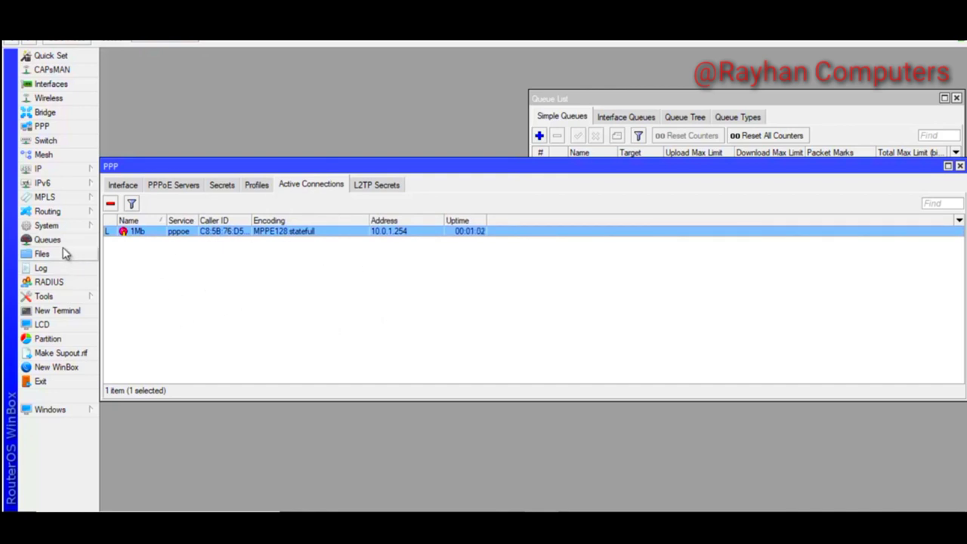
Bring the Queue List forward, check the ping output, and select the 1Mbps queue
left_click(92, 241)
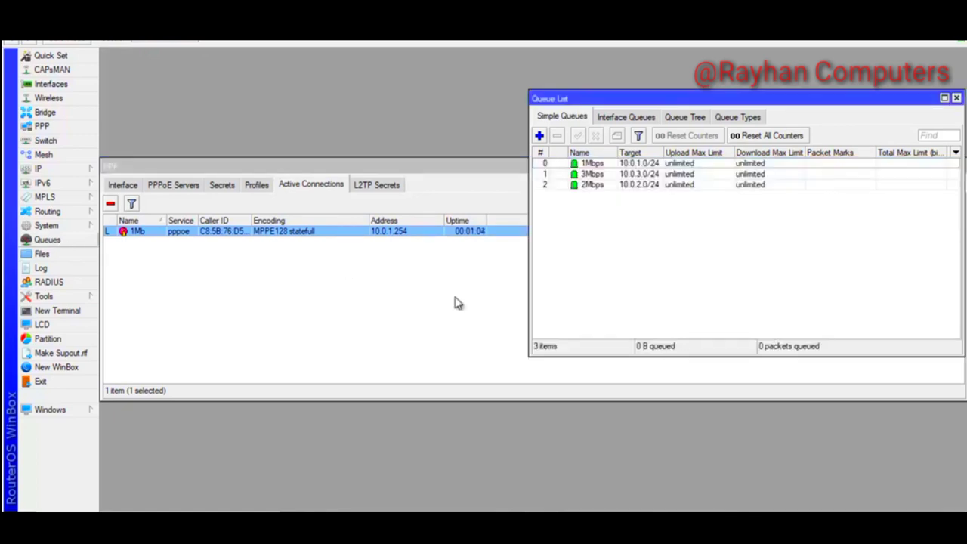
left_click(642, 509)
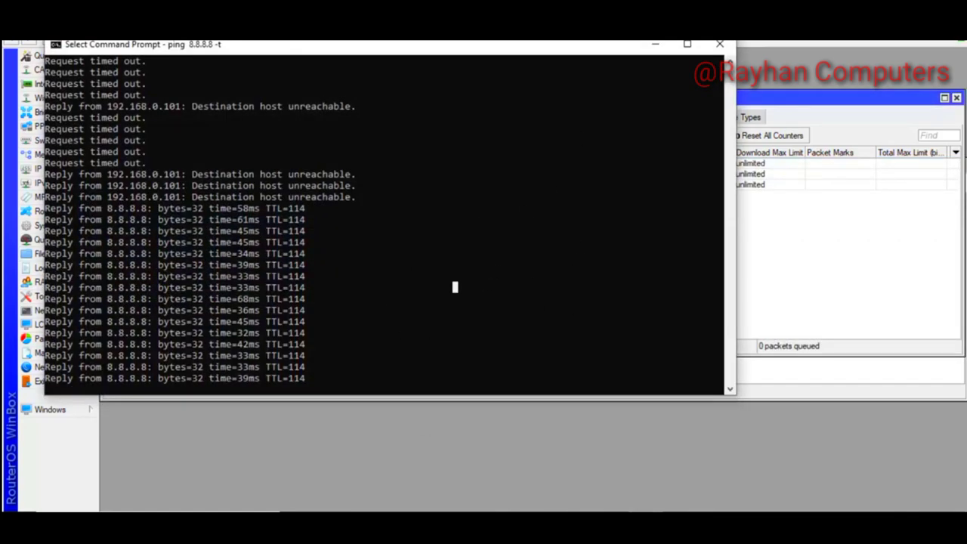
left_click(655, 44)
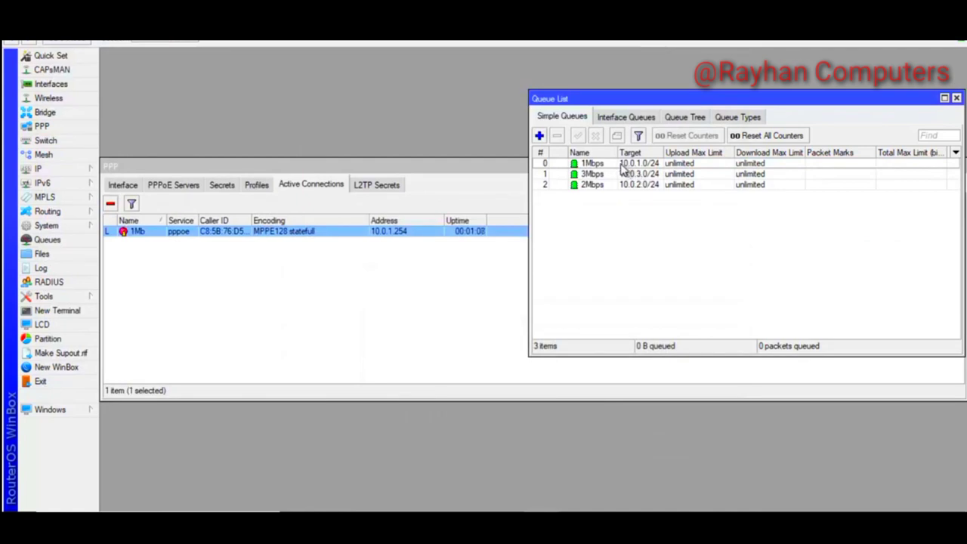
left_click(624, 167)
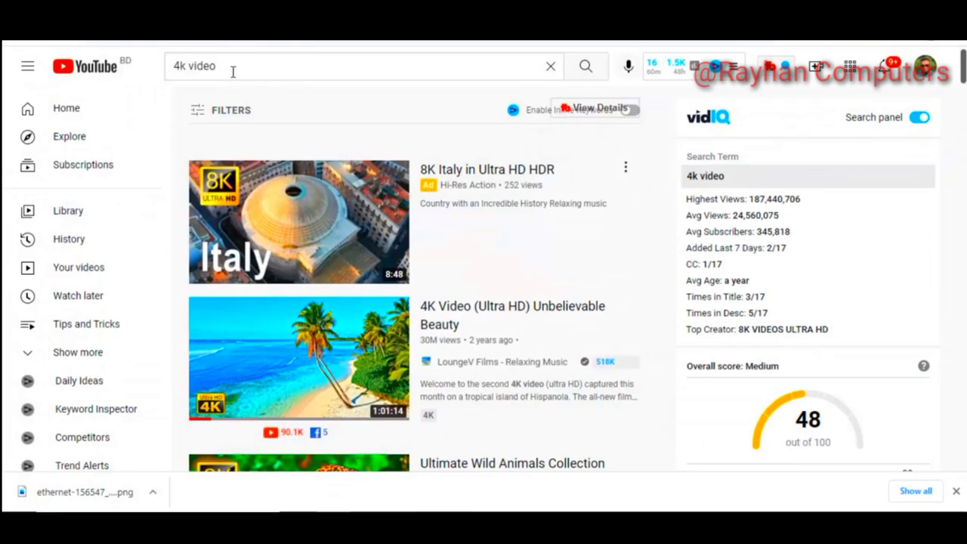
Search YouTube for '4k video' and play the 4K Video (Ultra HD) Unbelievable Beauty clip muted
left_click(232, 67)
key("Return")
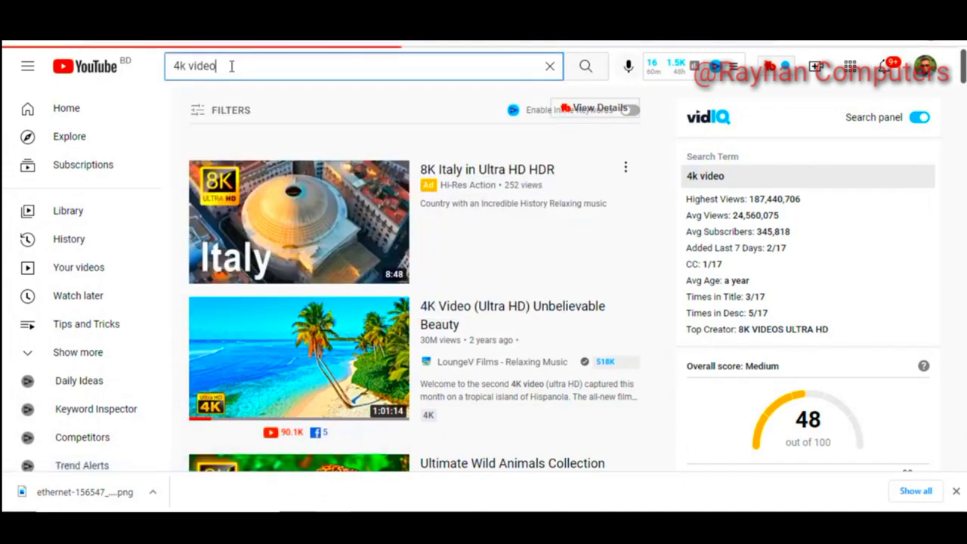
left_click(238, 355)
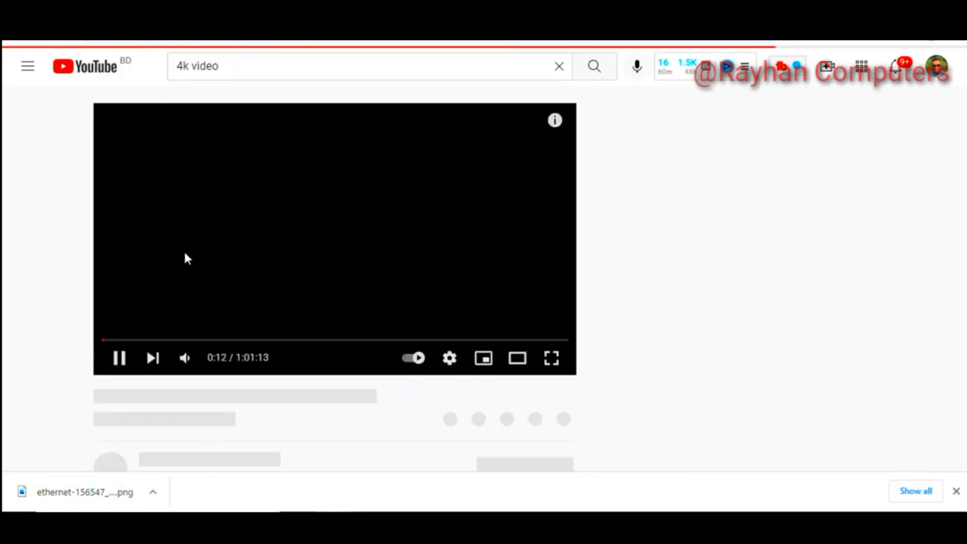
left_click(186, 360)
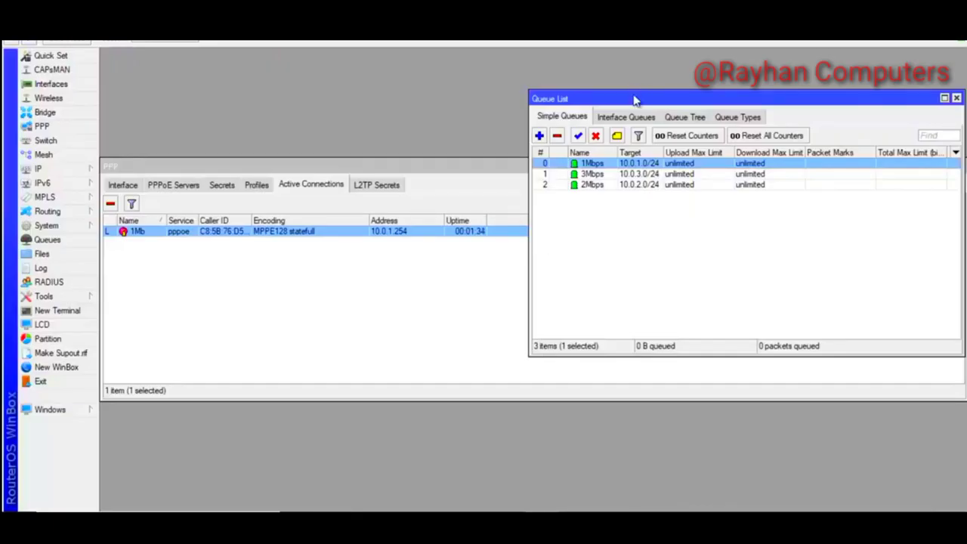
Open Task Manager's network performance graph, enlarged to show throughput details
key("ctrl+shift+Escape")
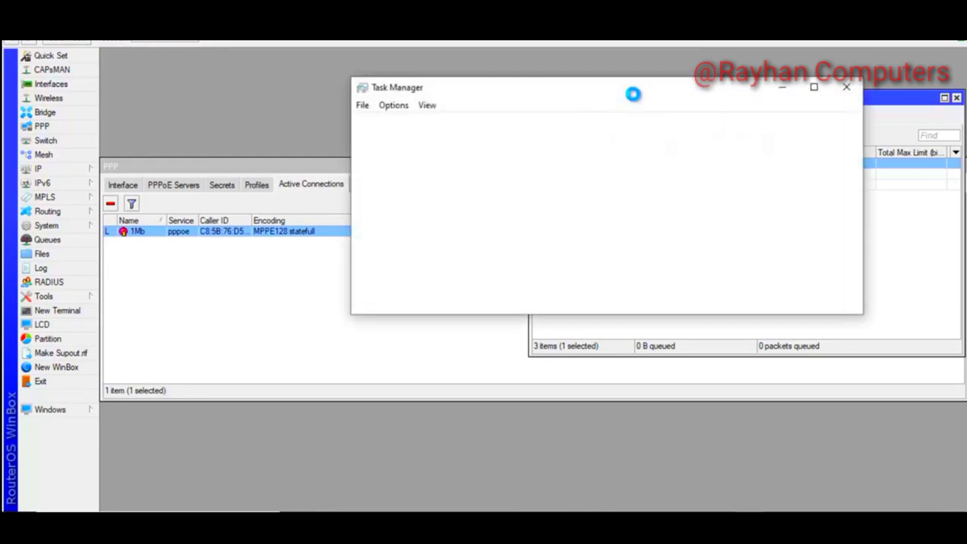
left_click(426, 124)
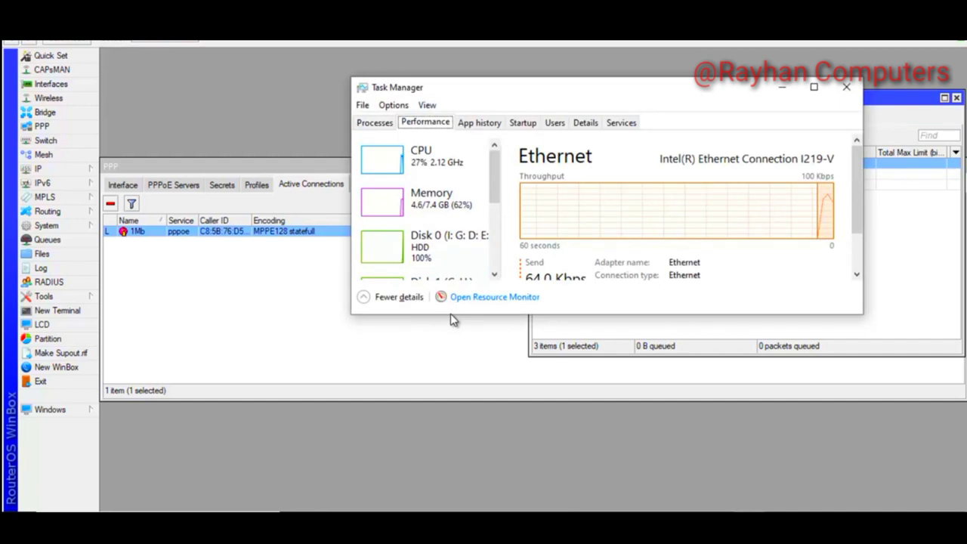
left_click_drag(446, 316, 446, 416)
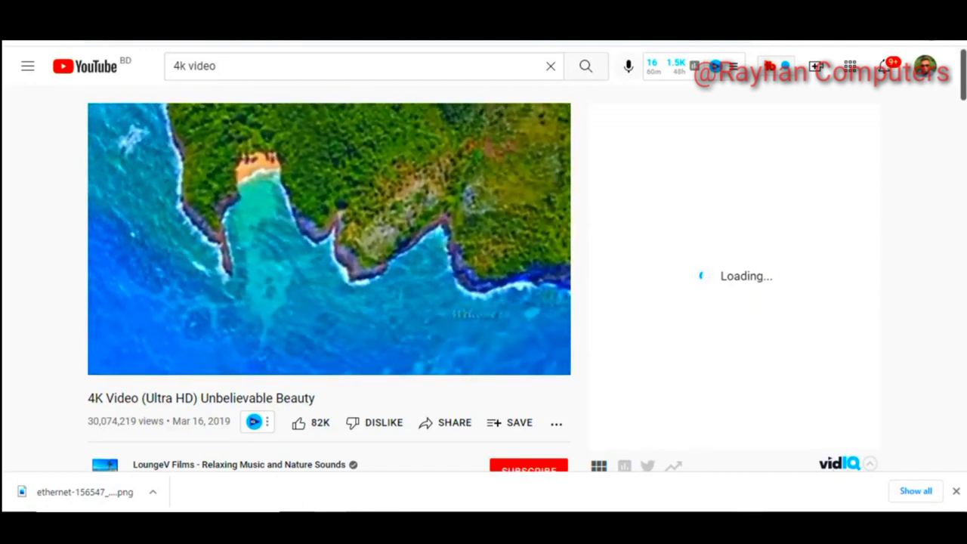
key("ctrl+shift+Escape")
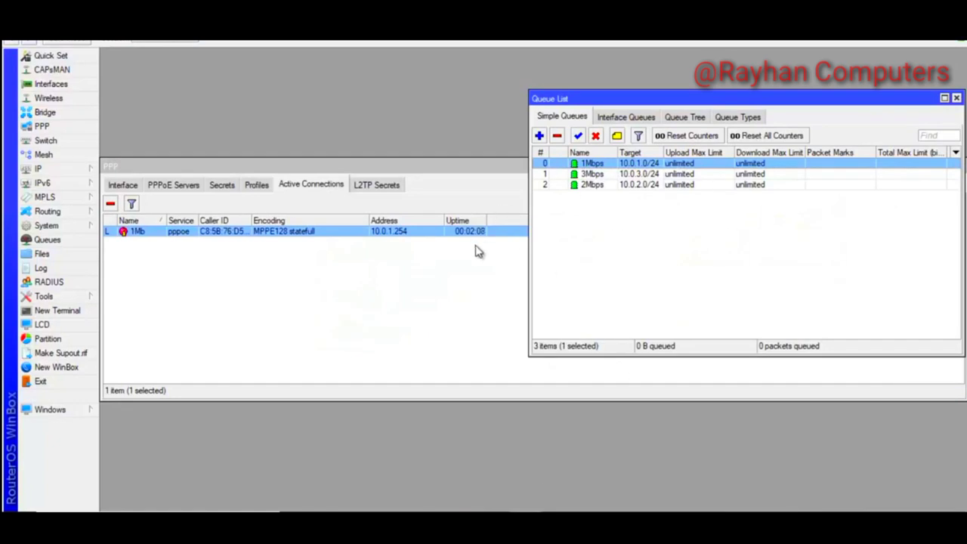
Open the 1Mb dial-up connection's advanced options for editing
left_click(221, 190)
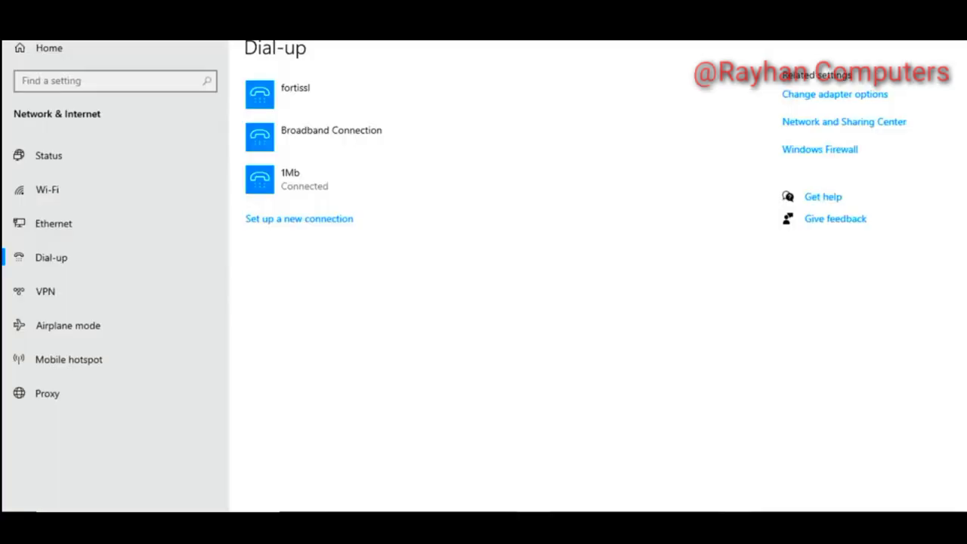
left_click(295, 189)
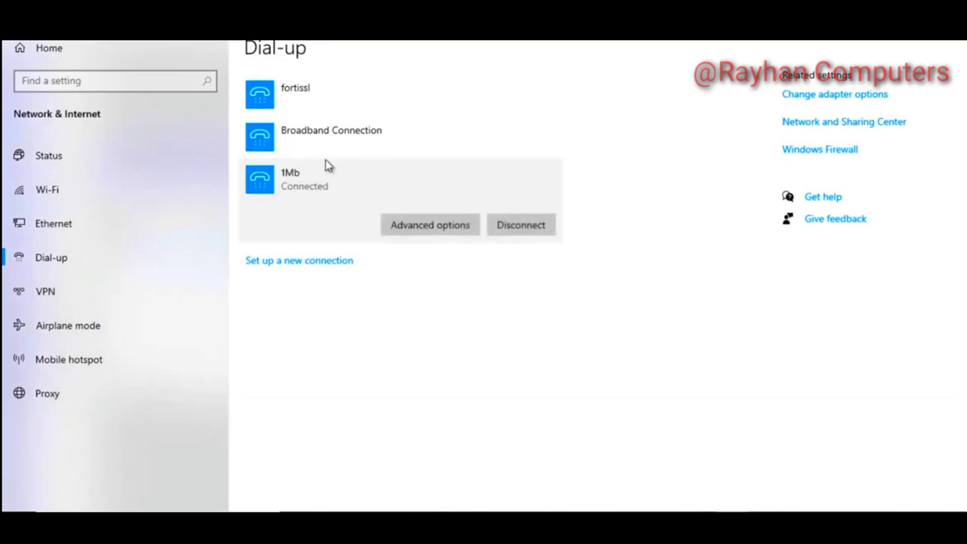
left_click(414, 228)
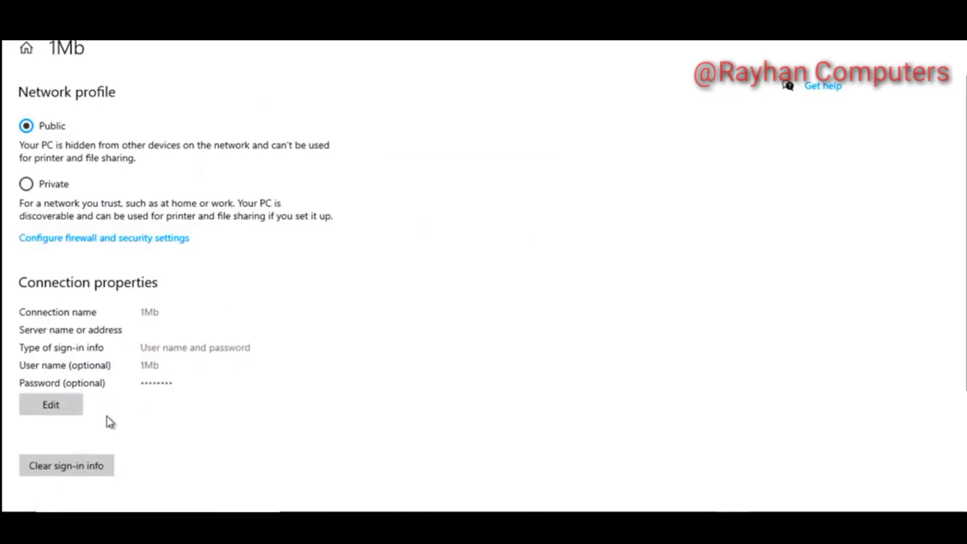
left_click(62, 408)
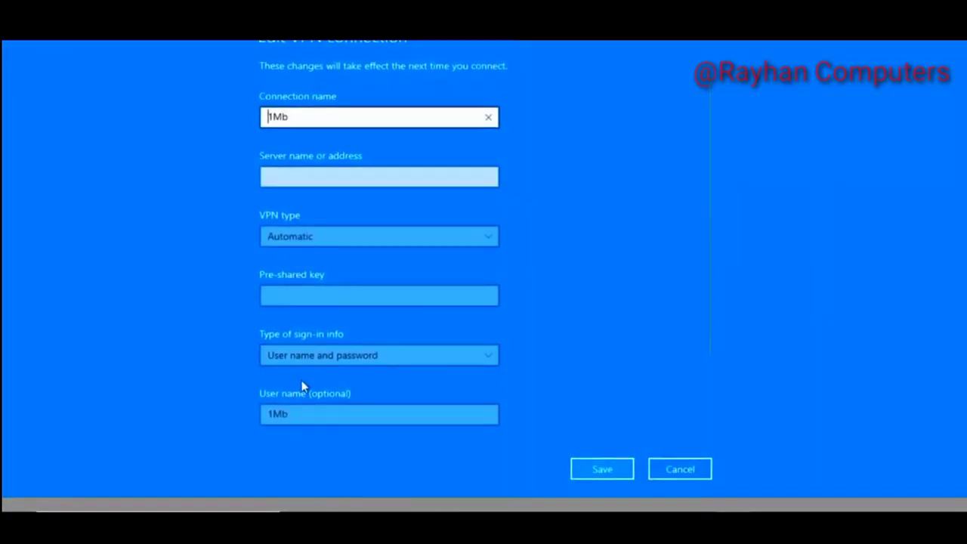
Change the user name from 1Mb to 3Mb, retype the password, and save
left_click_drag(276, 416, 210, 424)
type("3")
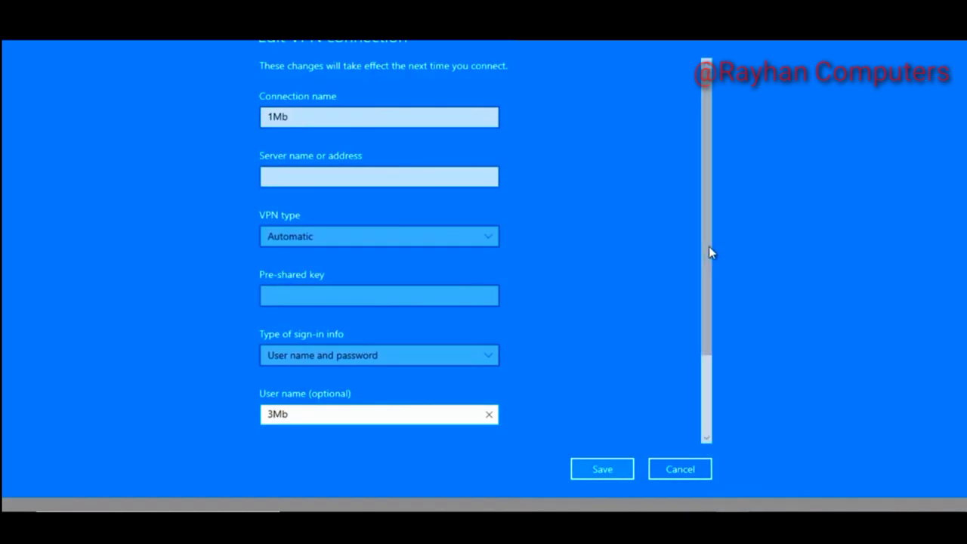
scroll(710, 303, "down", 2)
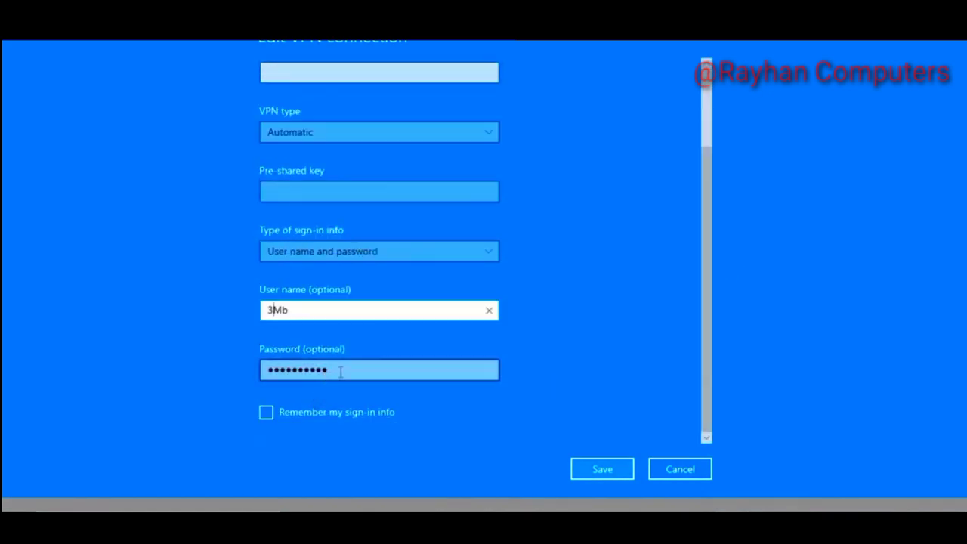
double_click(309, 369)
type("1")
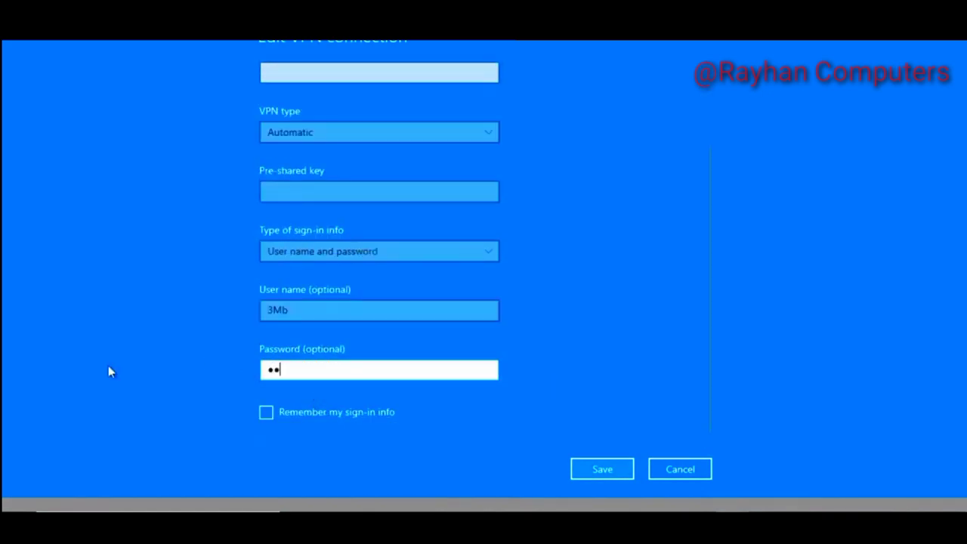
left_click(591, 473)
left_click(26, 48)
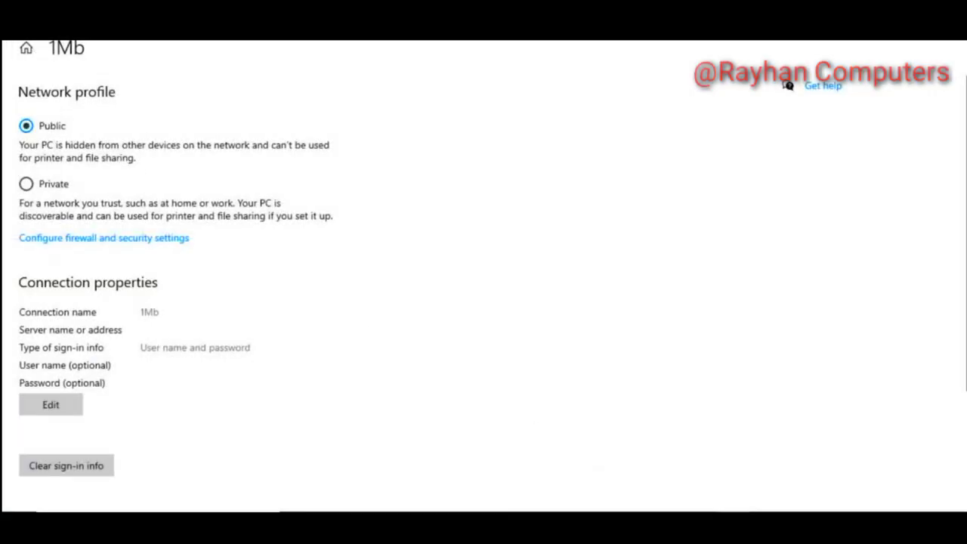
left_click(281, 184)
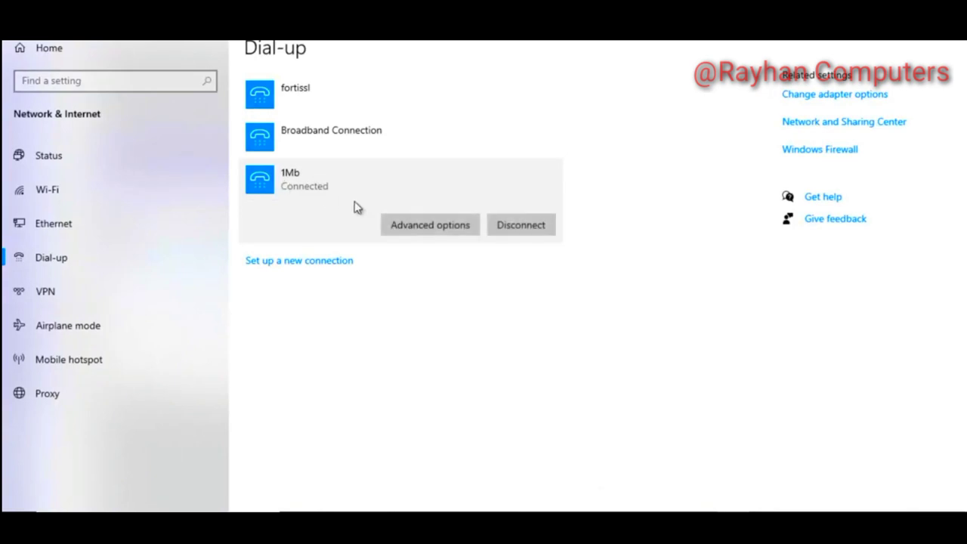
Disconnect the 1Mb connection and open its advanced settings for editing
left_click(518, 229)
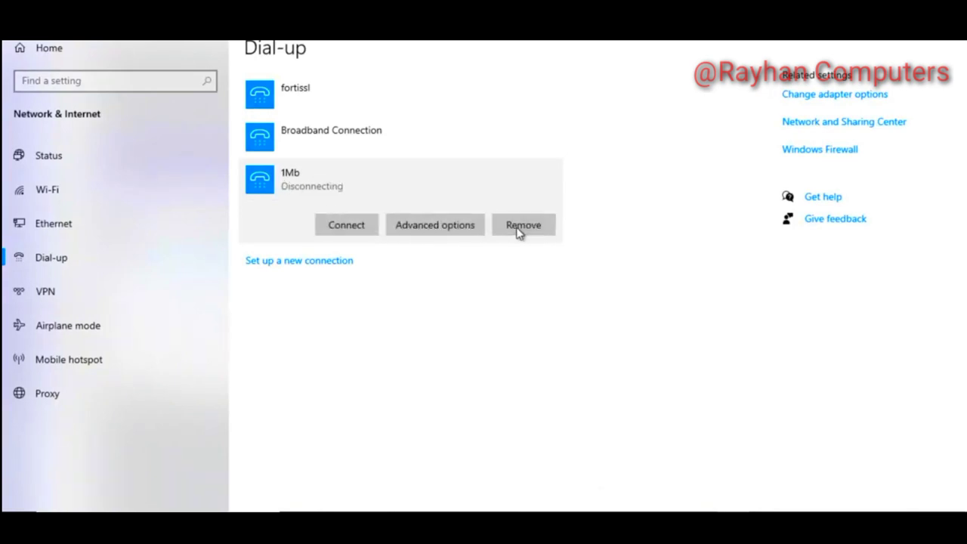
left_click(447, 225)
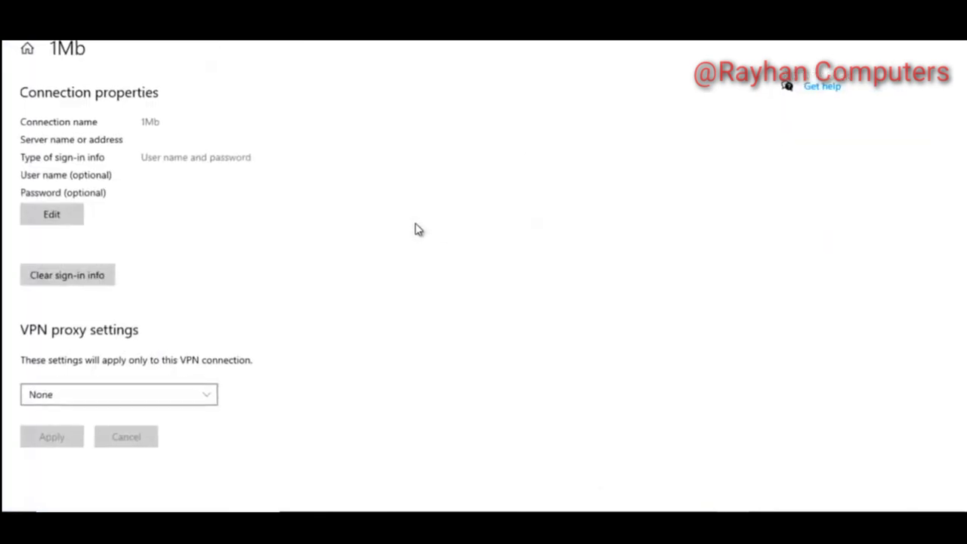
left_click(67, 216)
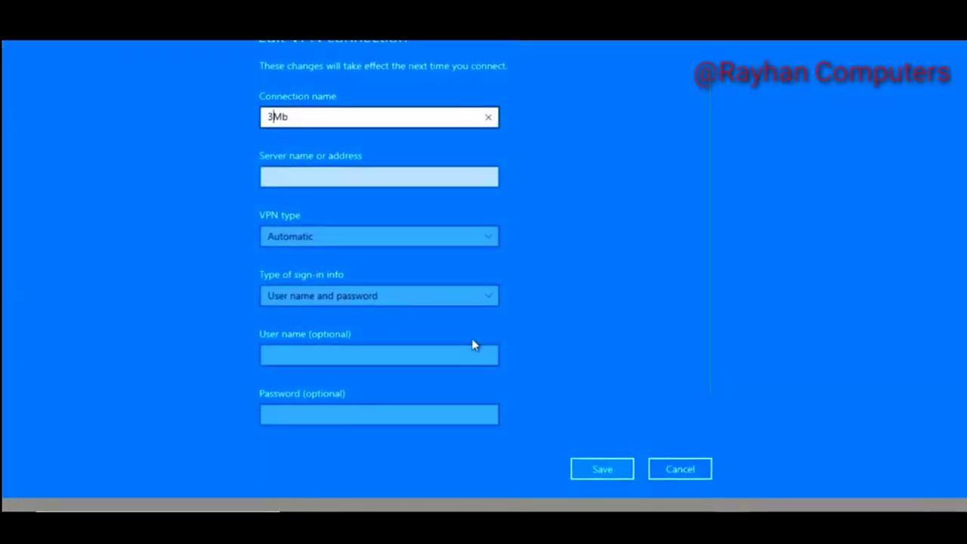
Set connection name and user name to 3Mb with the password, save, and dial it
left_click(406, 355)
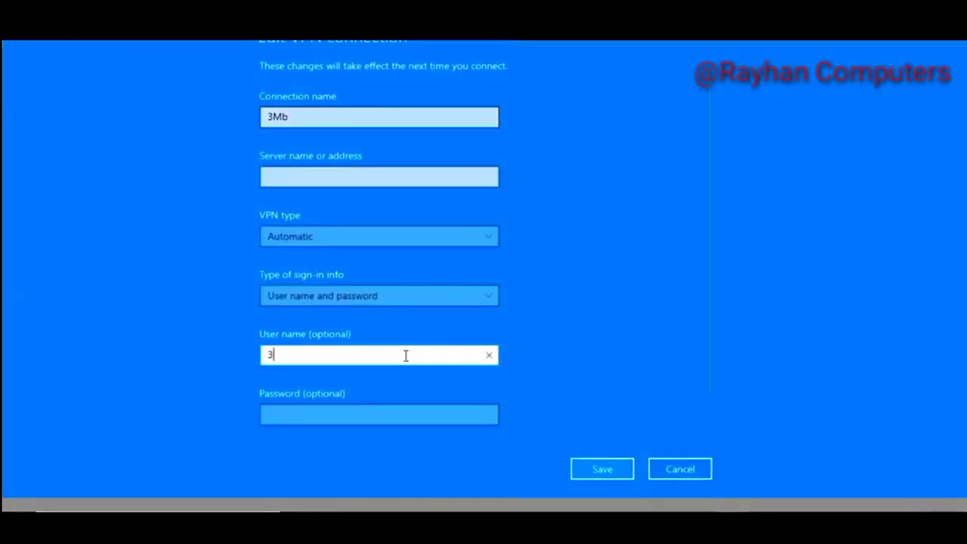
left_click(389, 417)
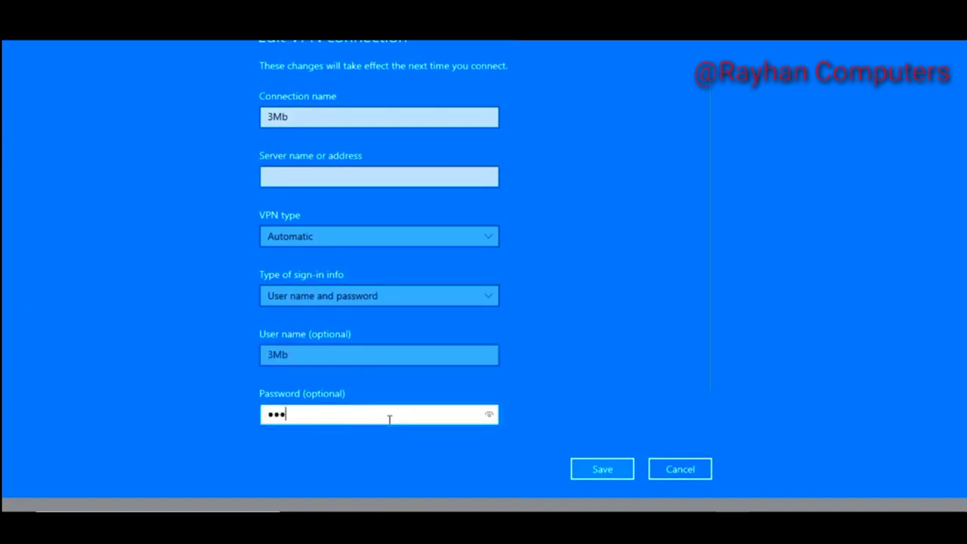
left_click(603, 469)
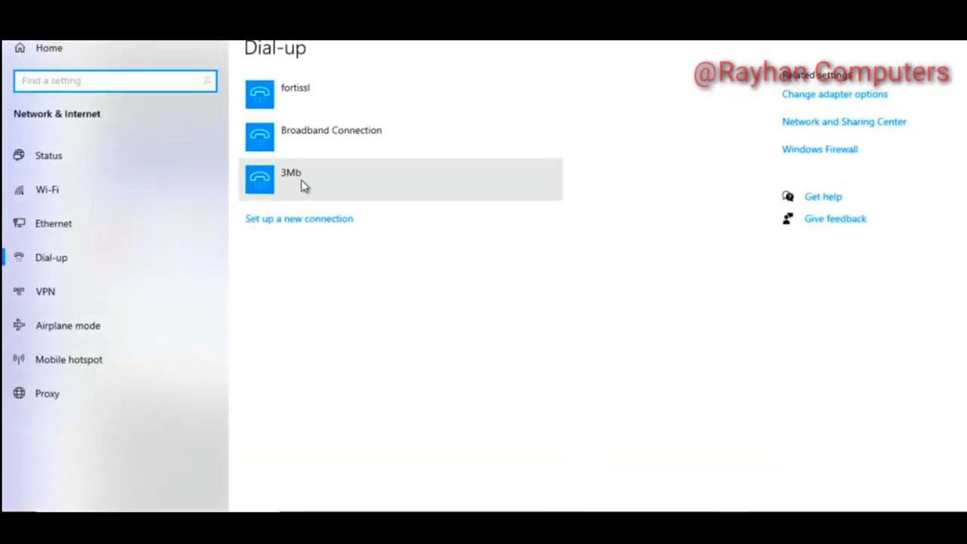
left_click(298, 186)
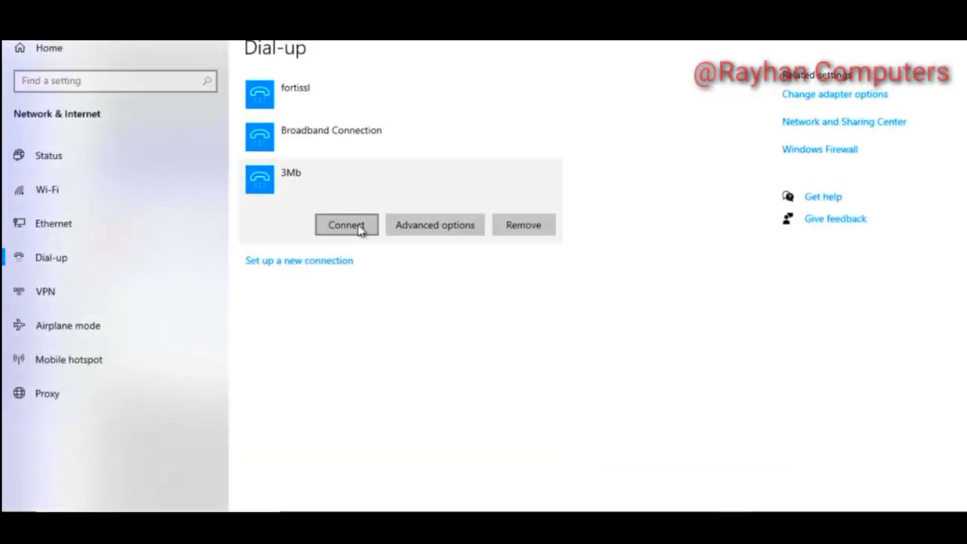
left_click(347, 226)
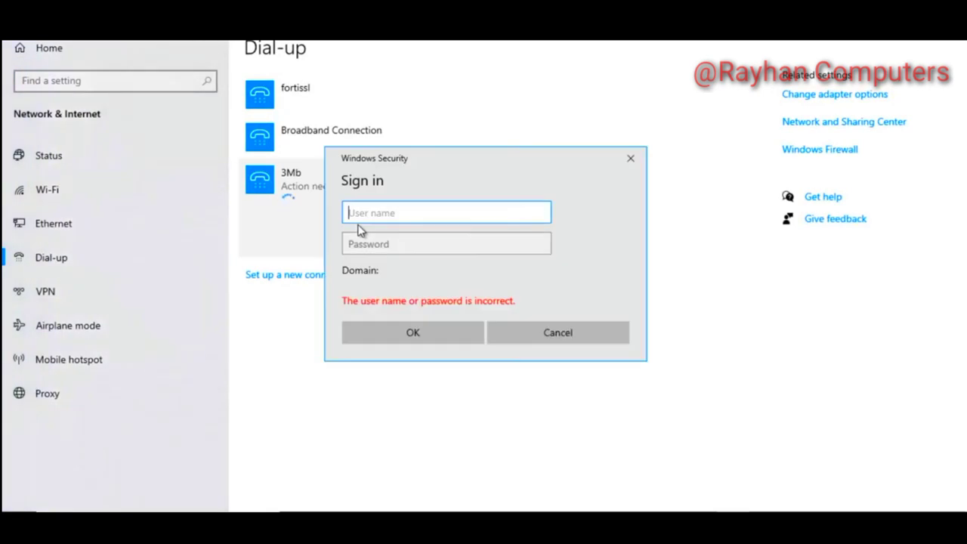
In the Windows Security sign-in dialog, enter user name 3Mb and the password, then confirm
type("3Mb")
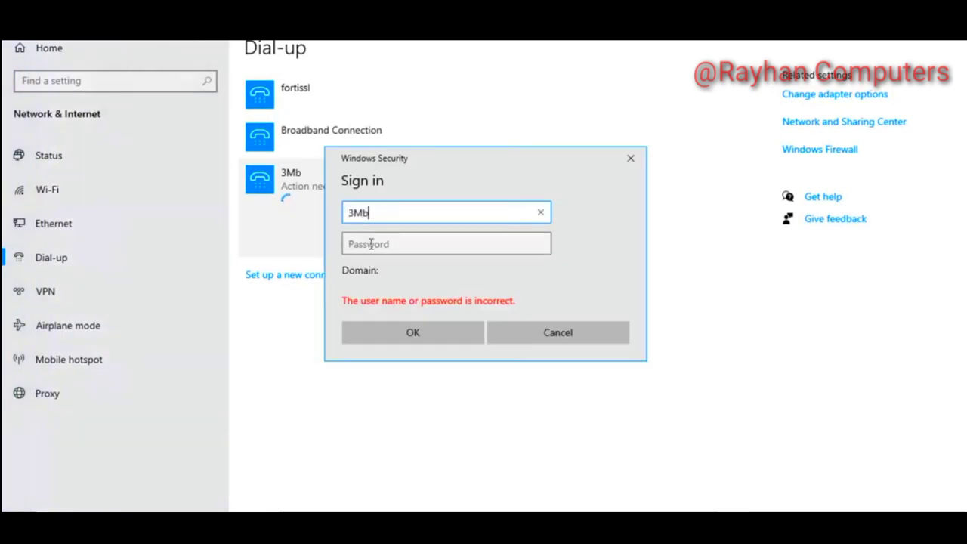
left_click(372, 243)
type("1")
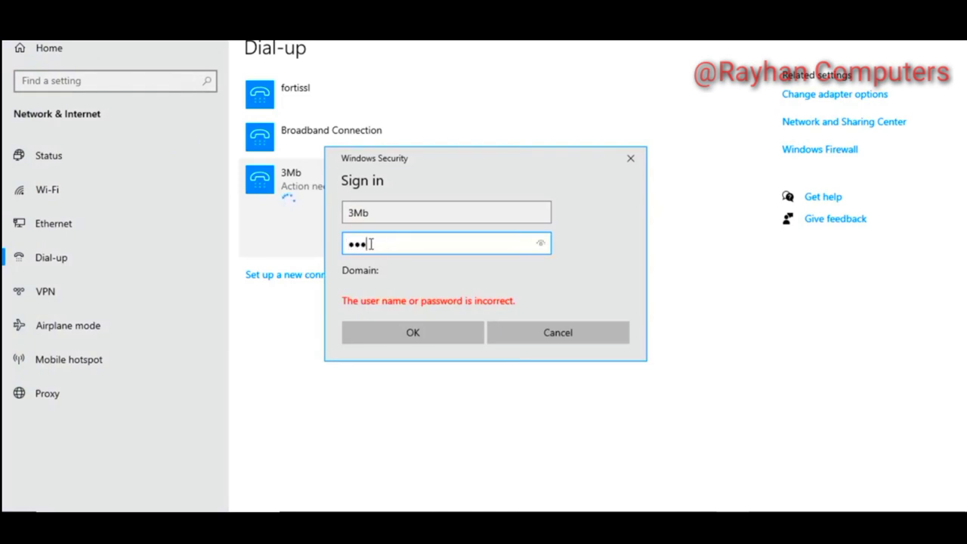
left_click(408, 333)
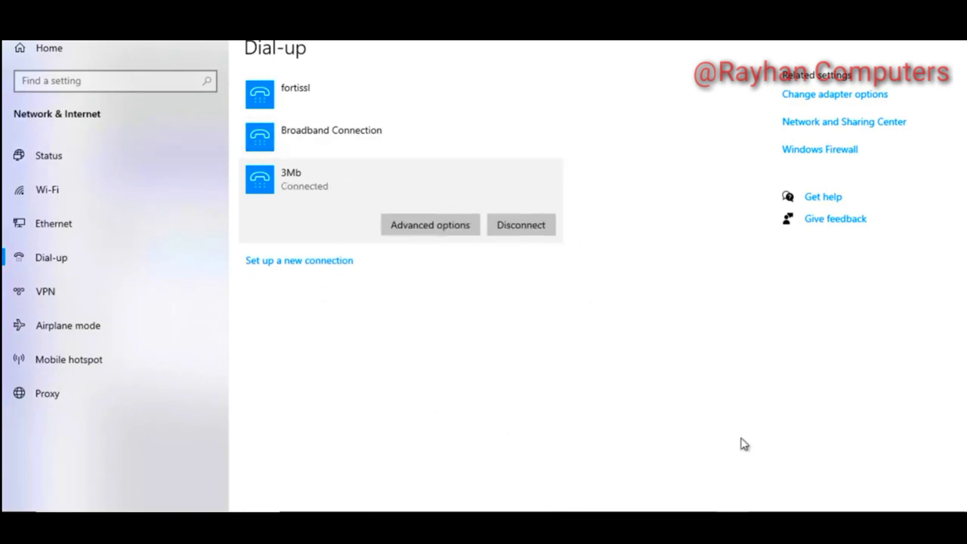
Stop the old ping, rerun ping 8.8.8.8 -t to confirm replies, then minimize Command Prompt
key("alt+Tab")
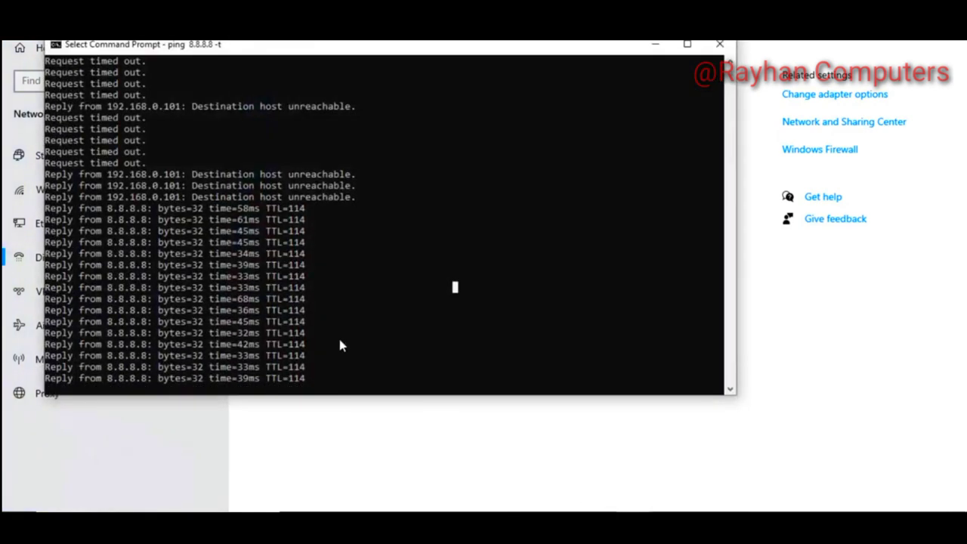
key("ctrl+c")
key("Return")
key("Up")
key("Return")
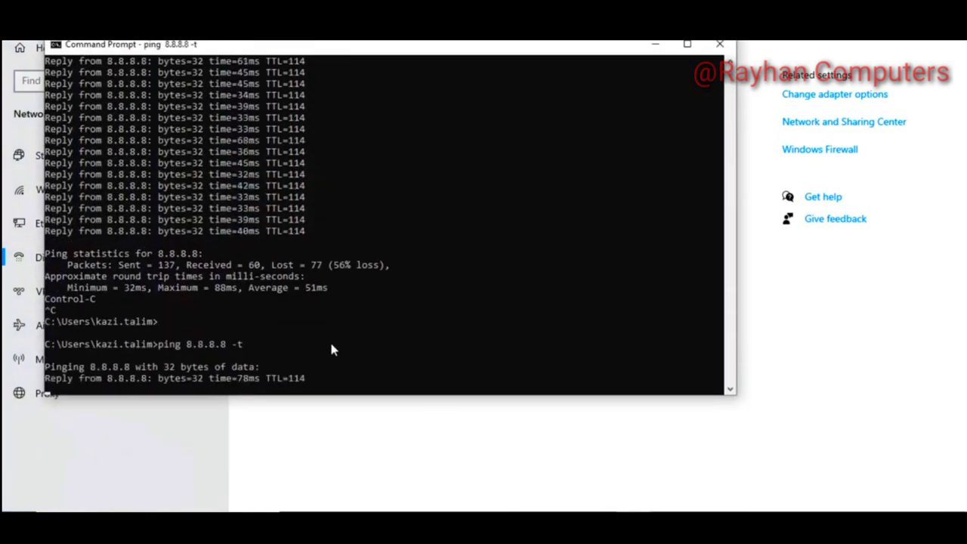
left_click(656, 44)
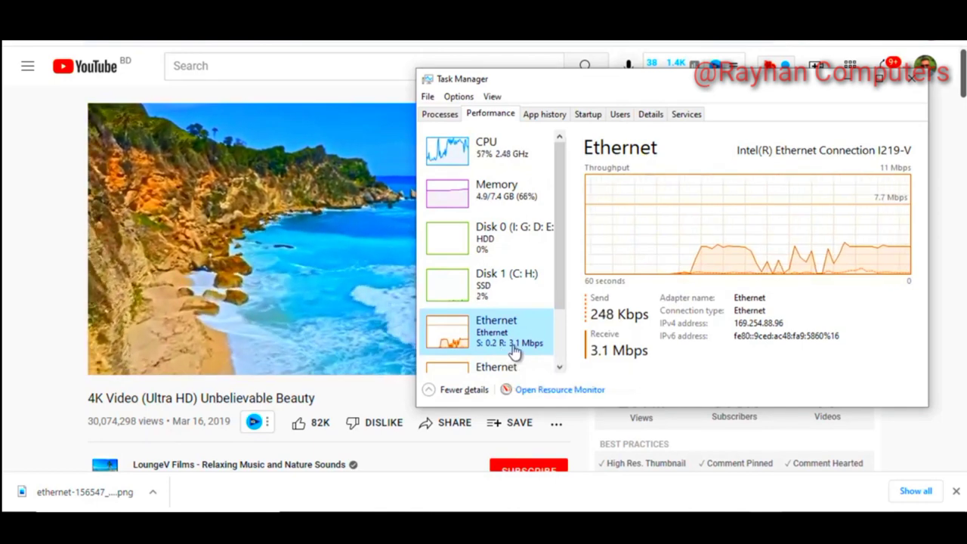
Watch Task Manager's Ethernet graph hold around 3.1 Mbps received while the 4K video plays
mouse_move(334, 229)
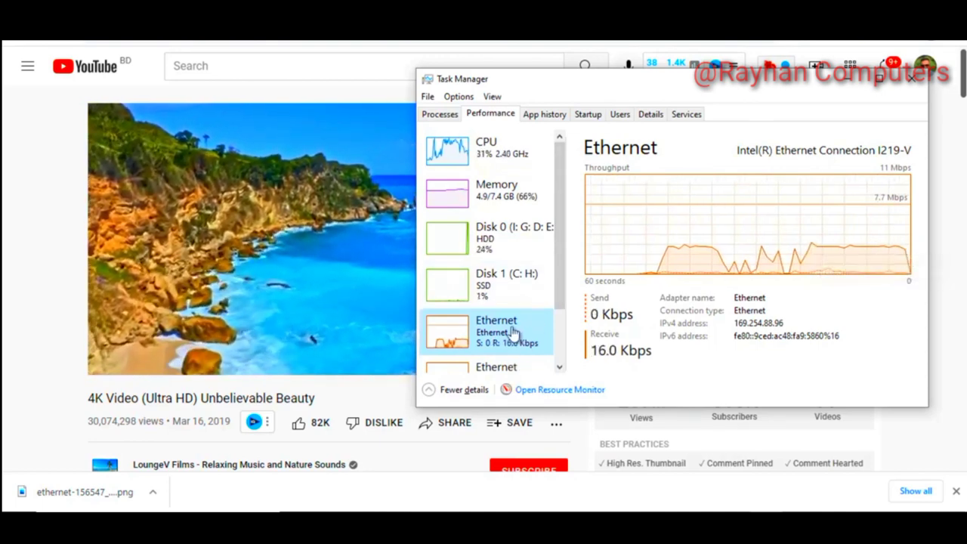
mouse_move(388, 142)
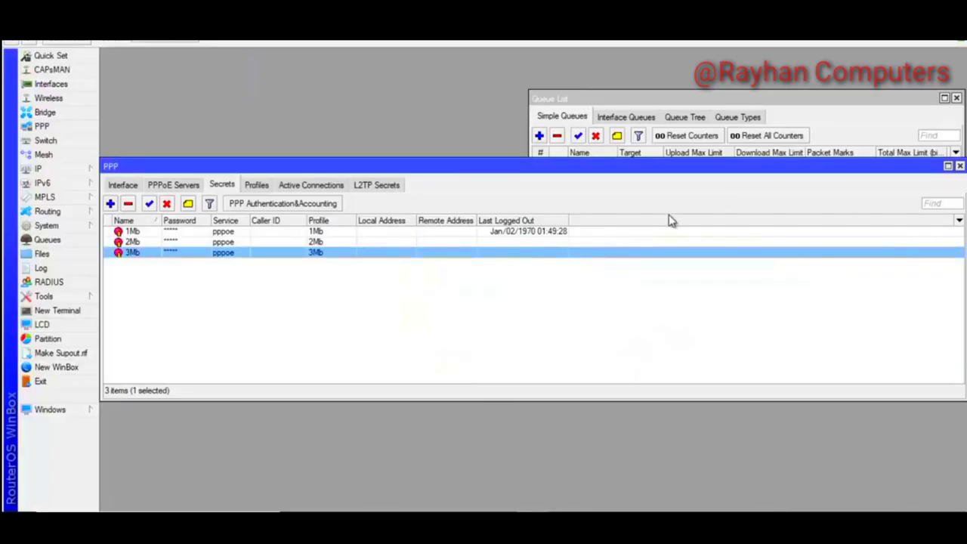
Move the PPP window down-right to uncover the 1Mbps queue targeting 10.0.1.0/24
left_click_drag(651, 167, 691, 179)
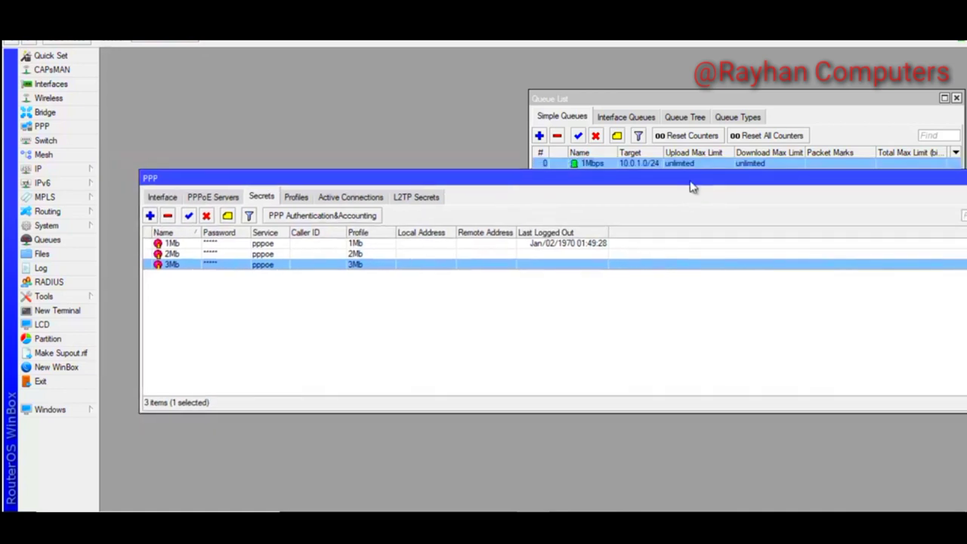